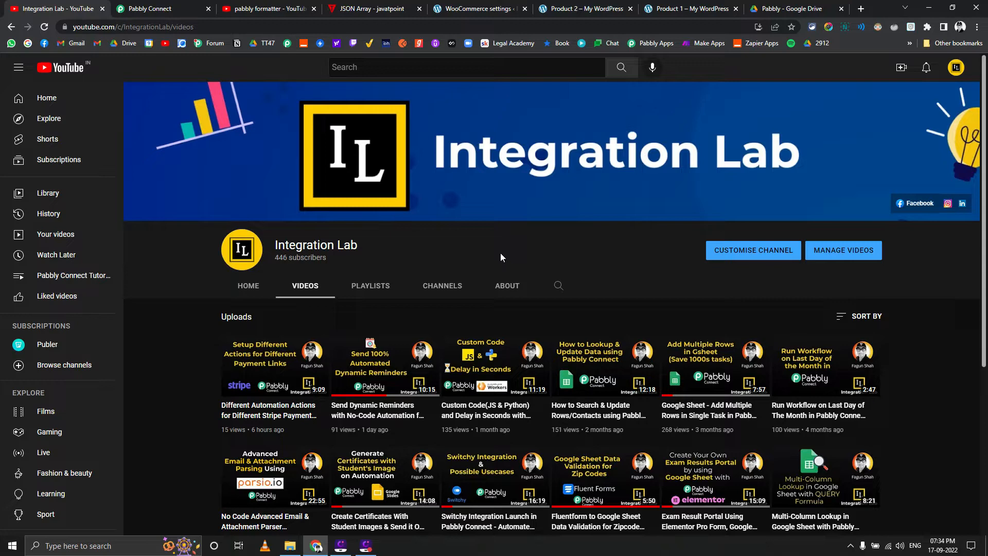
# Switch to the Pabbly Connect workflow and examine the webhook trigger's Simple Response setting and its received data fields
pyautogui.click(186, 4)
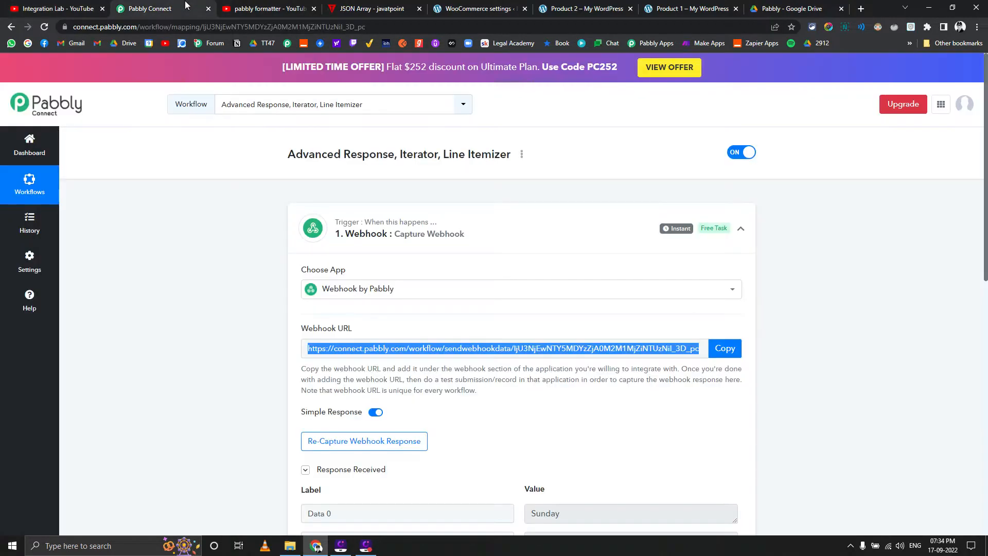
pyautogui.scroll(-3, 235, 319)
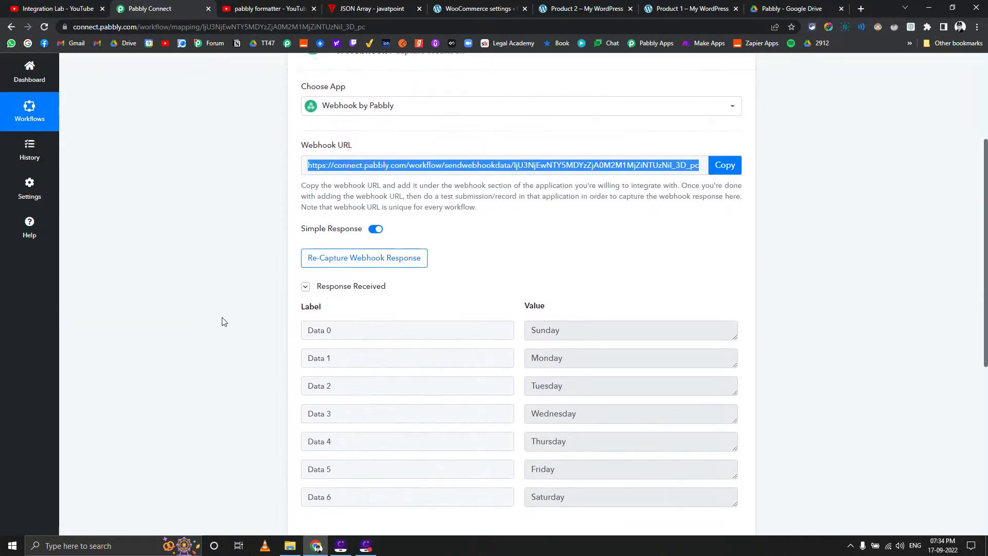
pyautogui.scroll(-1, 224, 322)
pyautogui.scroll(2, 223, 322)
pyautogui.scroll(-1, 222, 322)
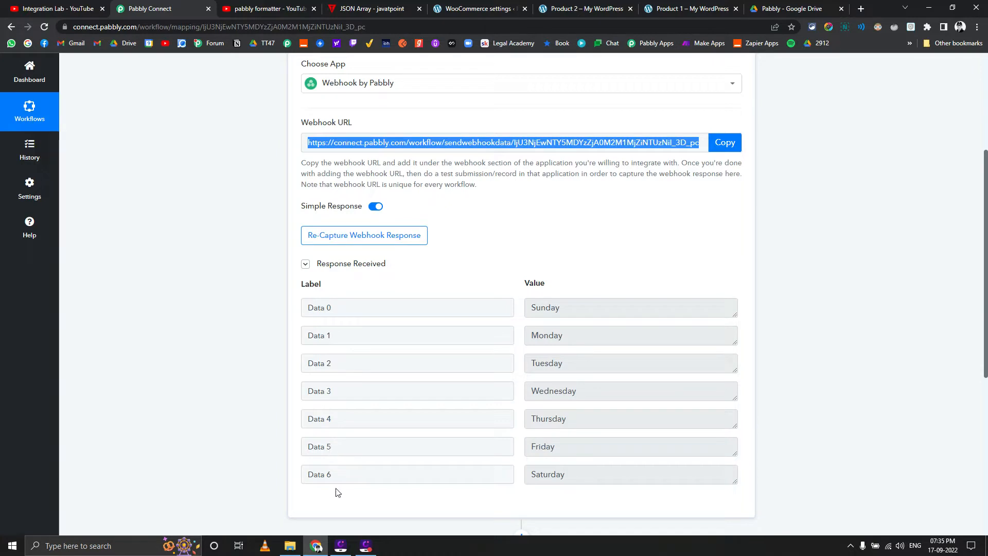
pyautogui.scroll(-6, 250, 426)
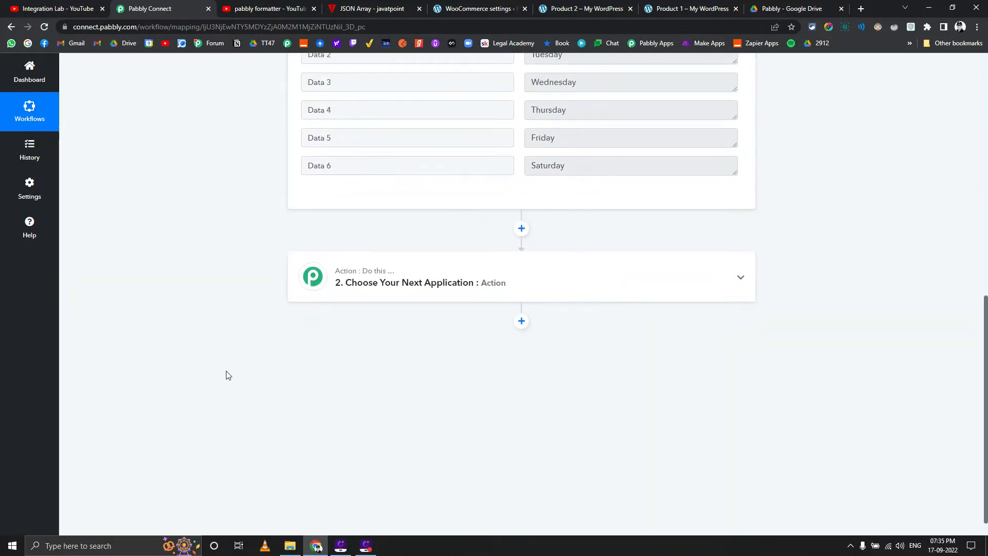
pyautogui.scroll(4, 212, 346)
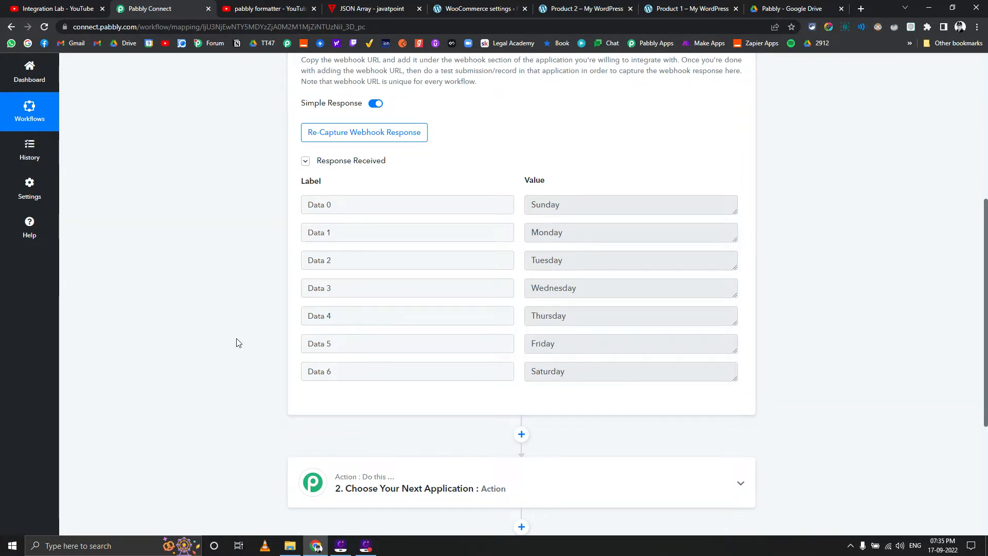
pyautogui.scroll(-4, 239, 343)
pyautogui.scroll(3, 239, 342)
pyautogui.scroll(4, 238, 343)
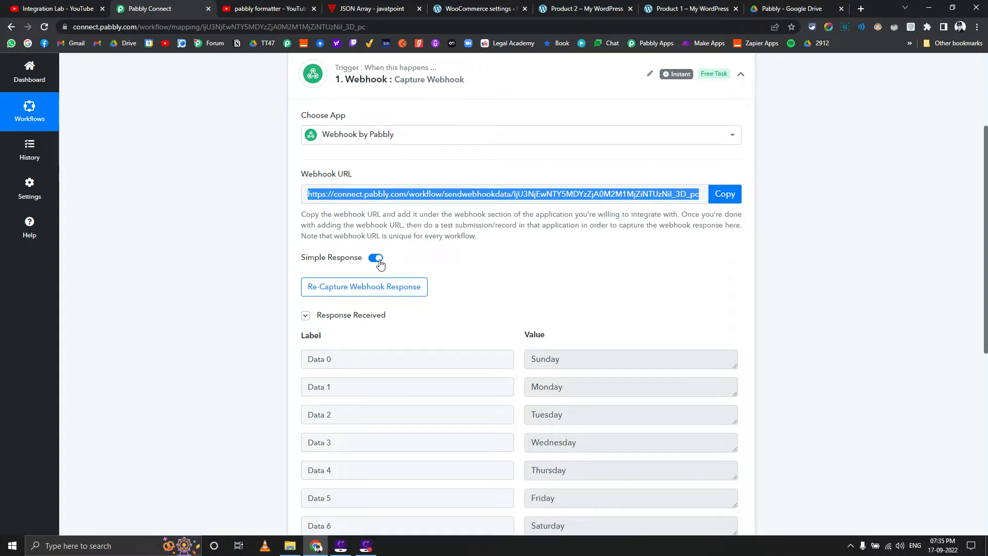
# Review the string and number array examples on the javatpoint JSON Array page
pyautogui.click(370, 9)
pyautogui.scroll(5, 257, 247)
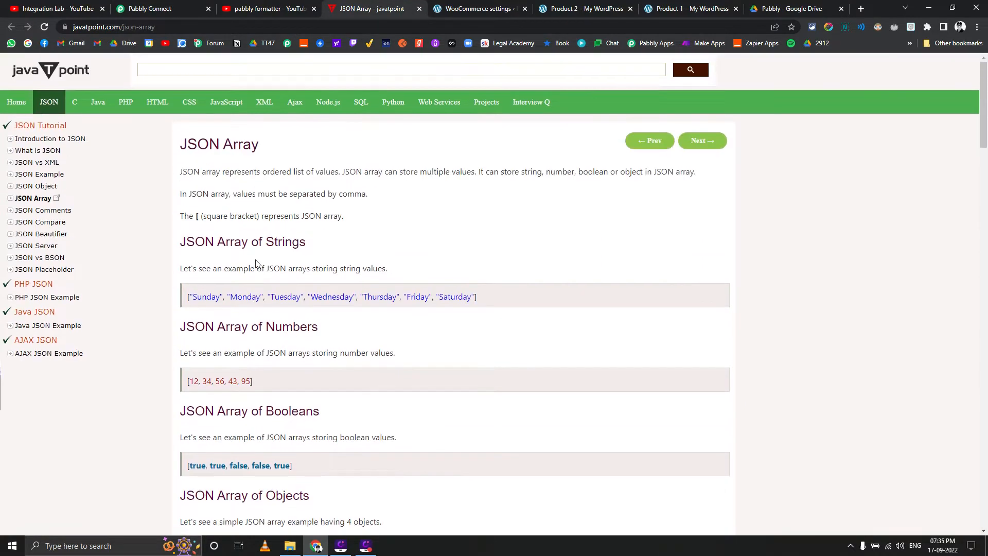
pyautogui.moveTo(489, 298); pyautogui.dragTo(175, 301)
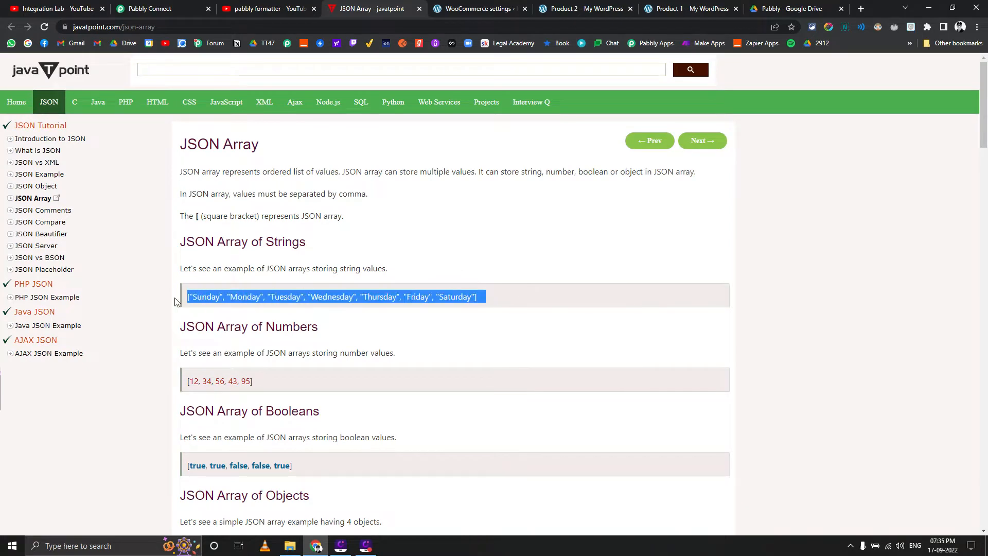
pyautogui.click(355, 295)
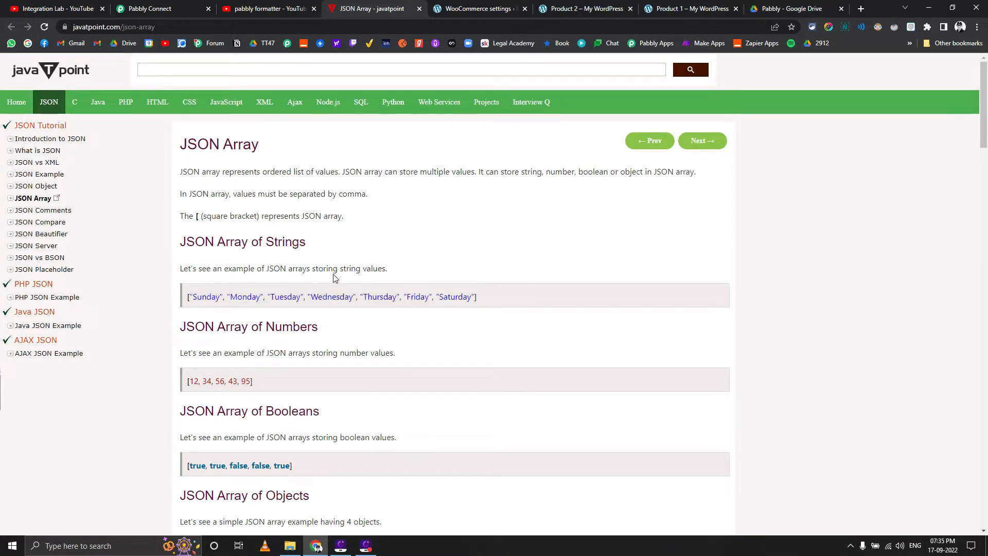
pyautogui.scroll(-1, 335, 293)
pyautogui.moveTo(262, 330); pyautogui.dragTo(181, 330)
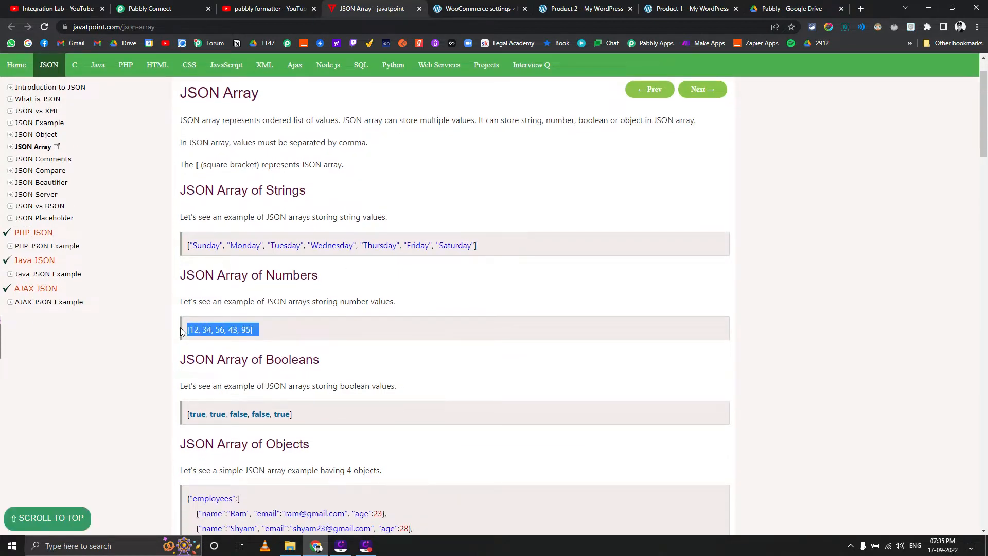
# Start recapturing the webhook response in the Pabbly Connect workflow and copy the webhook URL
pyautogui.click(130, 8)
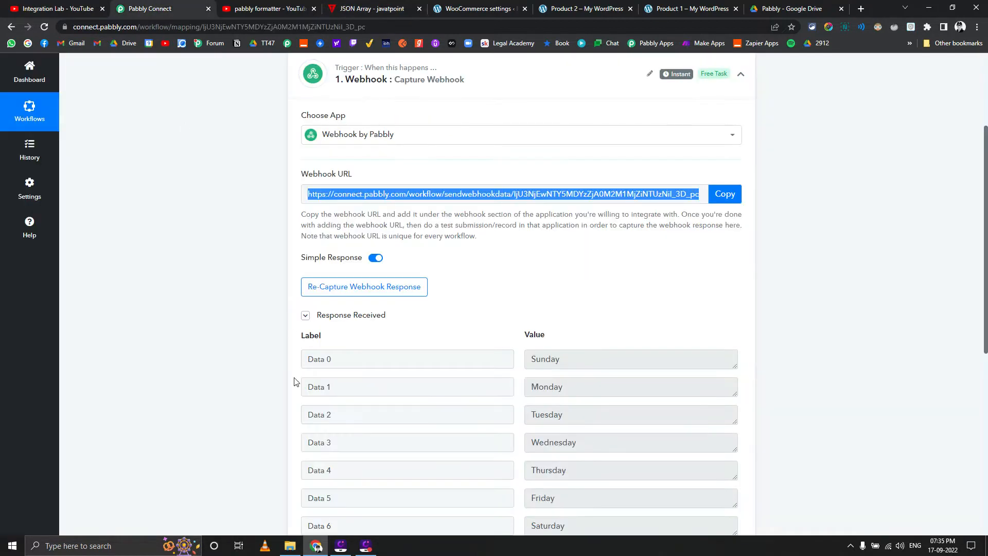
pyautogui.click(342, 295)
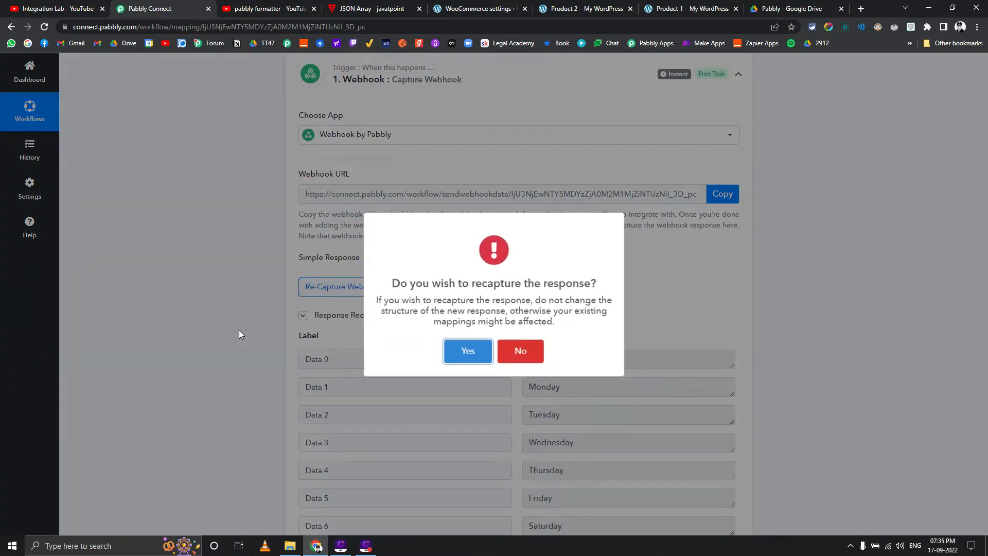
pyautogui.click(470, 352)
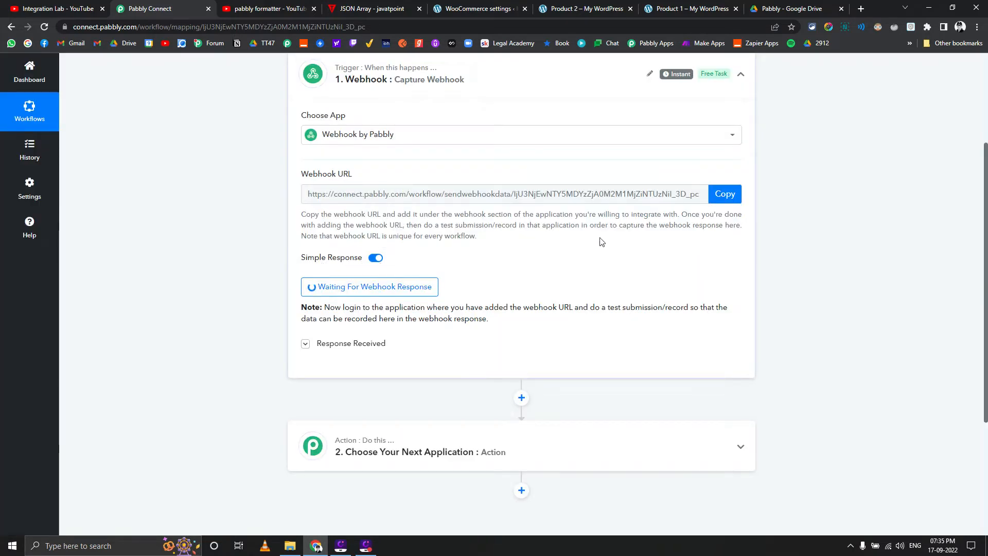
pyautogui.click(731, 199)
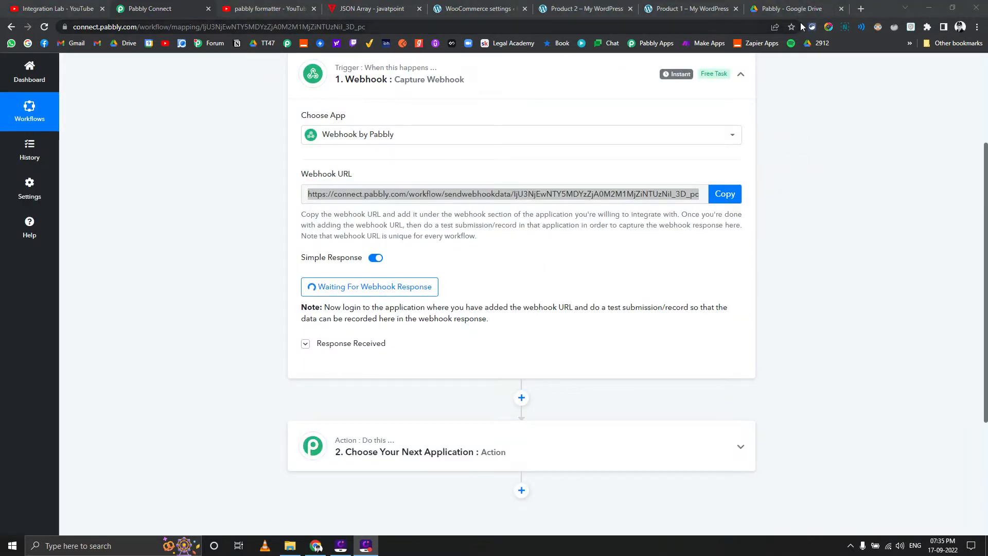
# Send the sample number array [12, 34, 56, 43, 95] to the webhook URL as the data parameter from a new browser tab
pyautogui.click(861, 8)
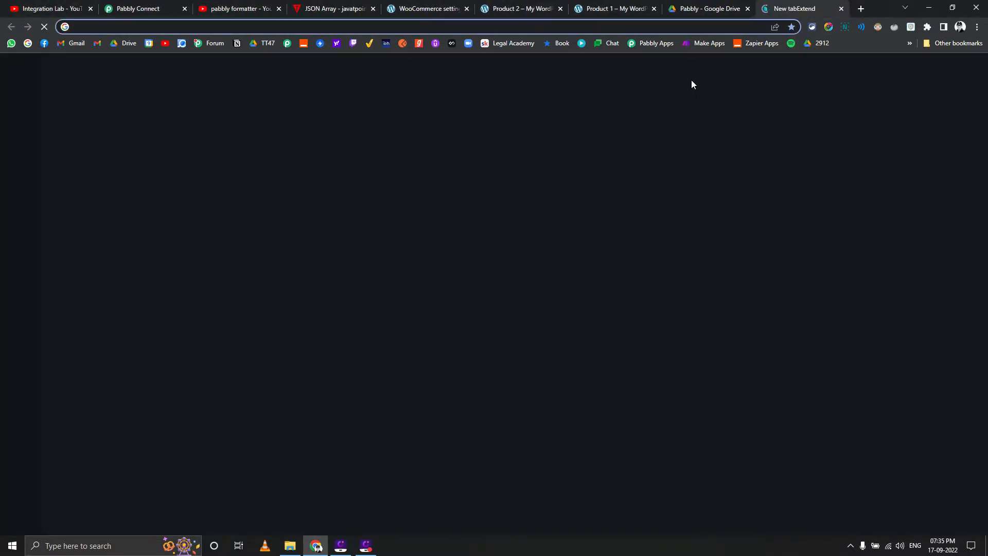
pyautogui.hotkey('ctrl', 'v')
pyautogui.write('?data=')
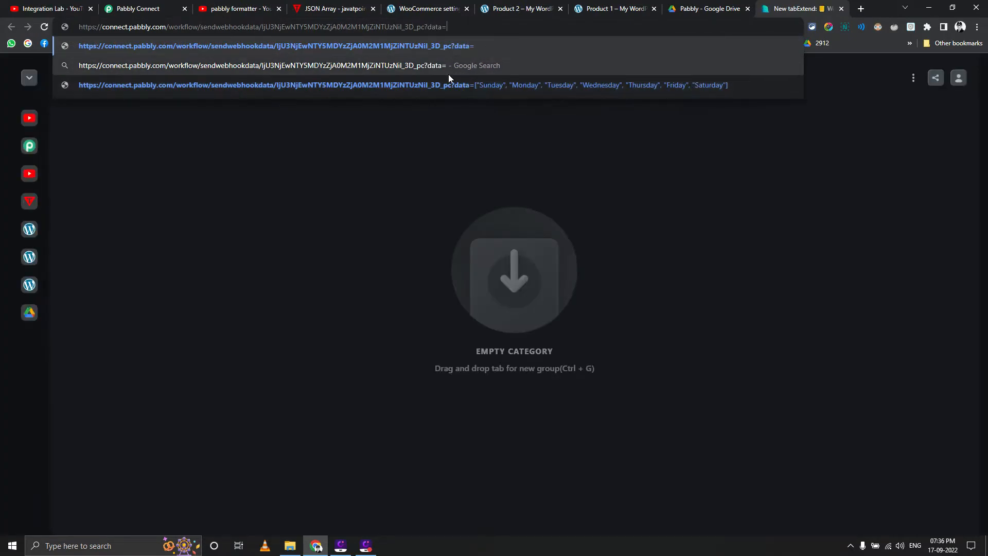
pyautogui.click(344, 8)
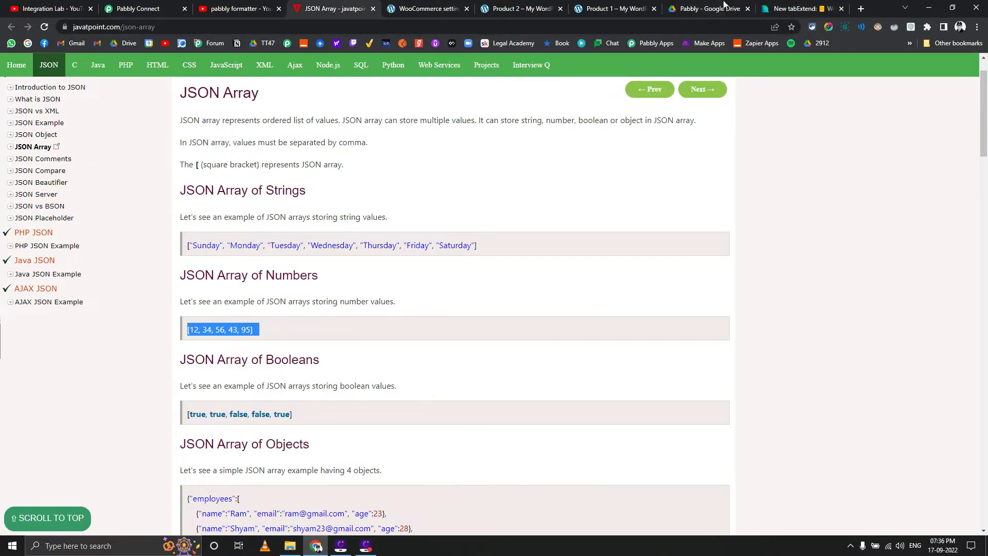
pyautogui.click(787, 8)
pyautogui.hotkey('ctrl', 'v')
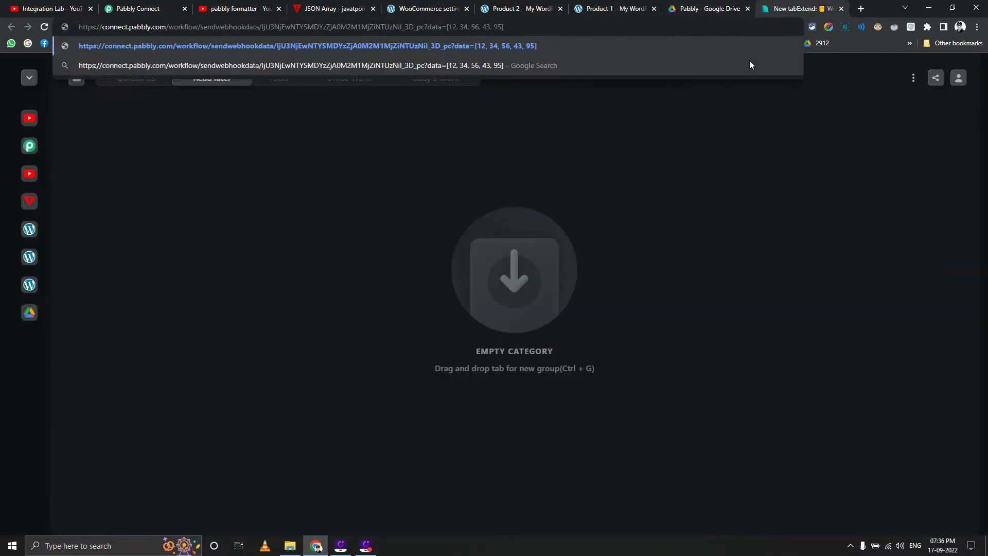
pyautogui.press('Return')
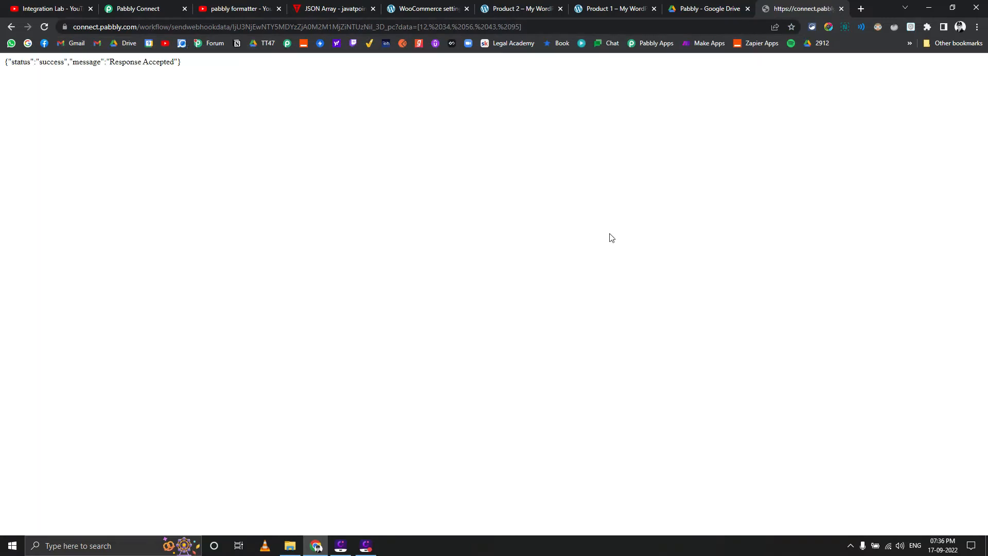
# Turn off Simple Response for the webhook trigger and start recapturing its response
pyautogui.click(135, 9)
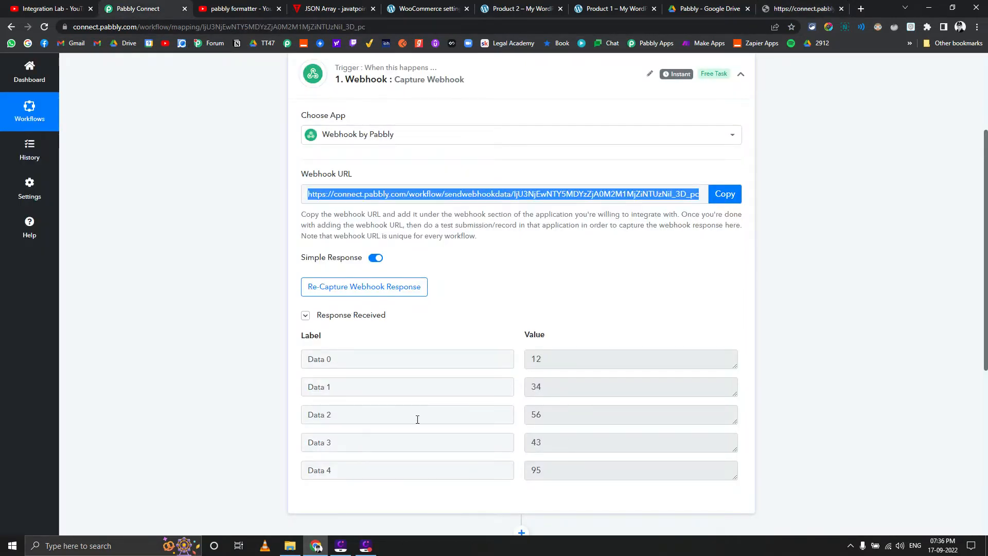
pyautogui.click(375, 259)
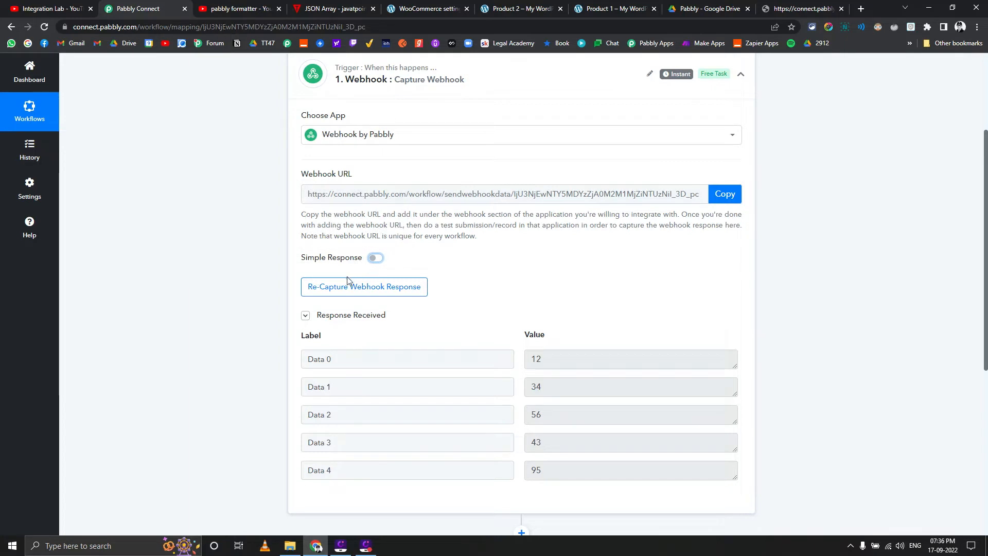
pyautogui.click(371, 287)
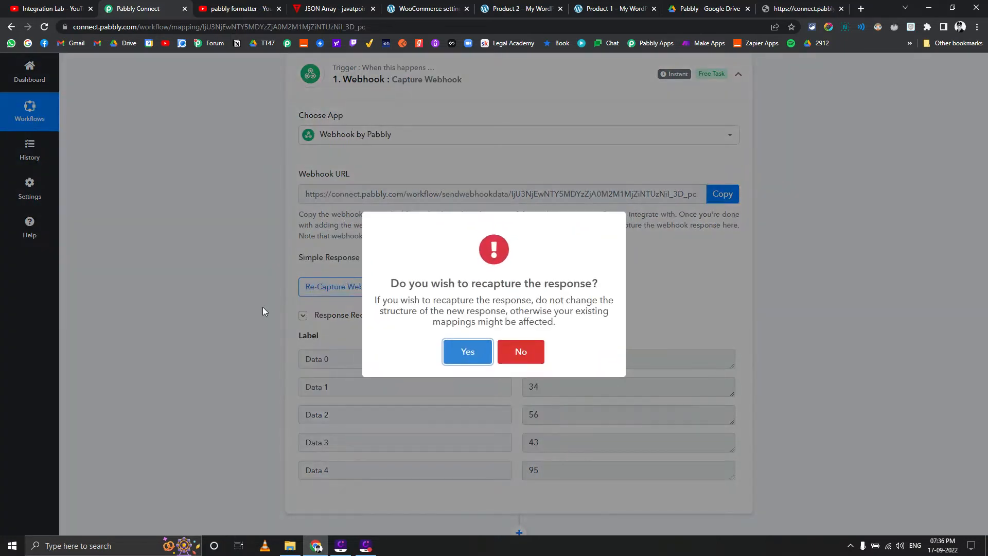
pyautogui.click(467, 351)
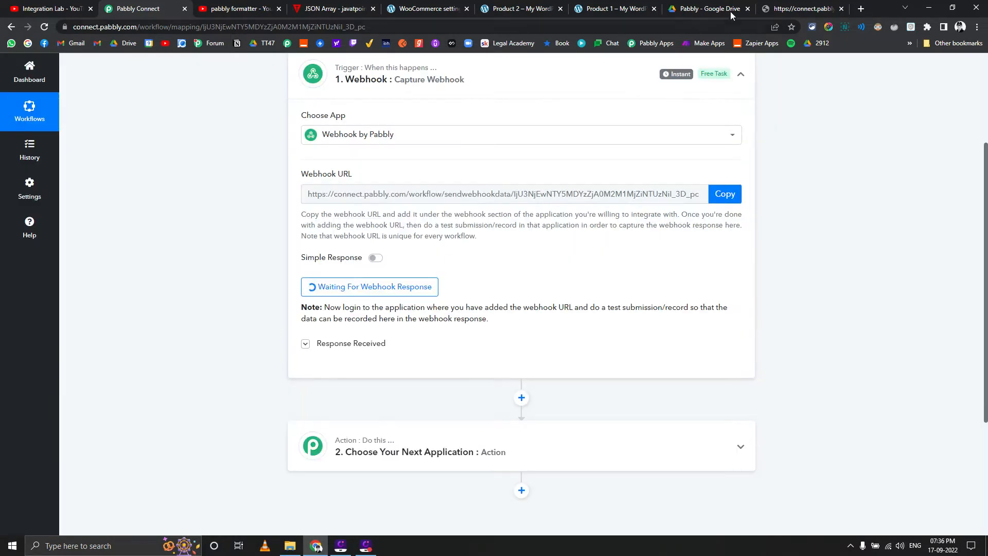
# Resend the webhook request with the same number array in its data parameter
pyautogui.click(783, 6)
pyautogui.click(730, 24)
pyautogui.press('Return')
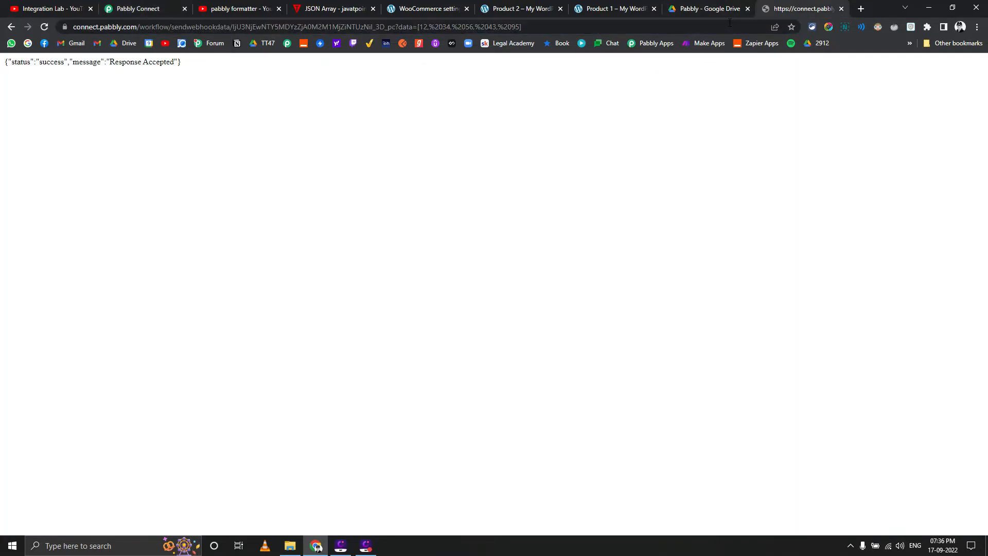
# Examine how the webhook trigger captured the array in the Data field with Simple Response off
pyautogui.click(123, 5)
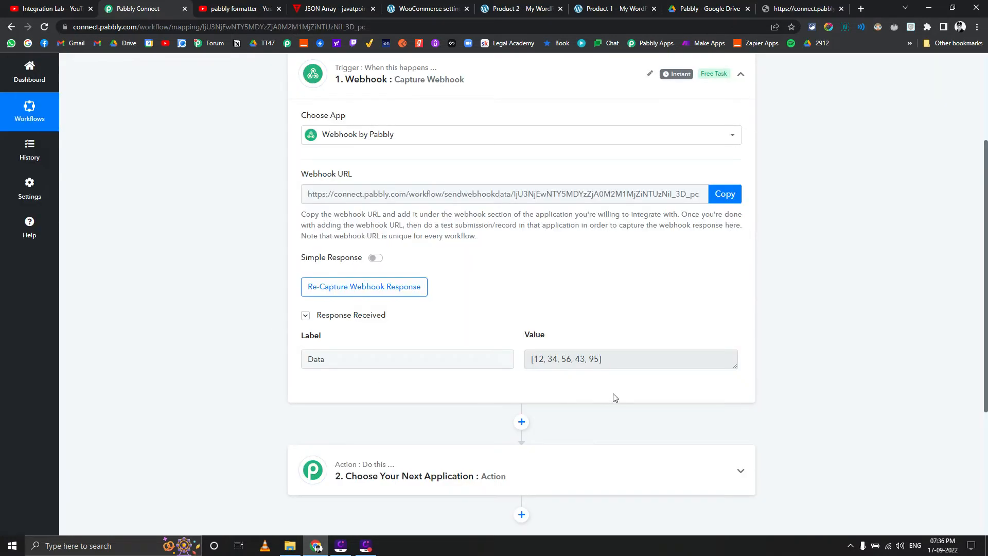
pyautogui.click(633, 363)
pyautogui.hotkey('ctrl', 'a')
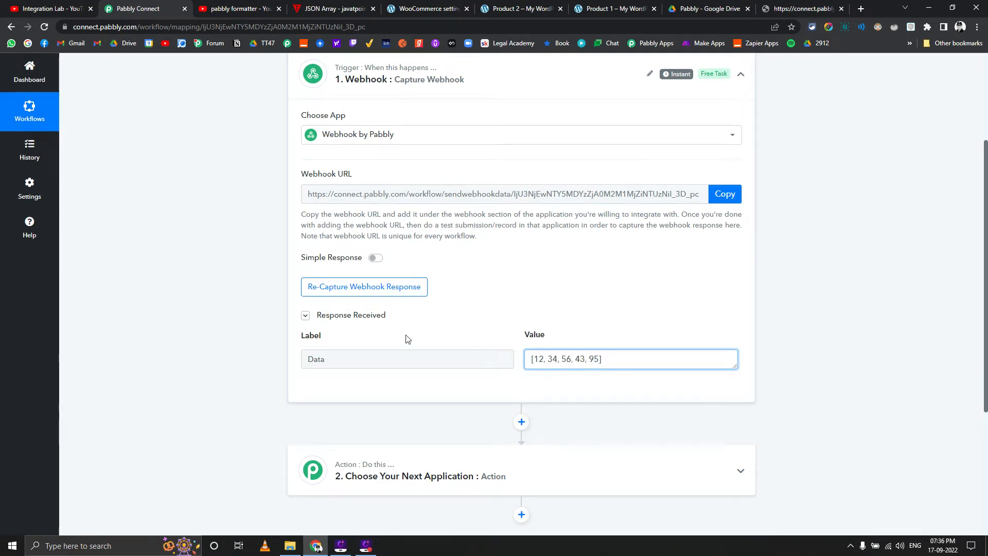
pyautogui.scroll(2, 316, 359)
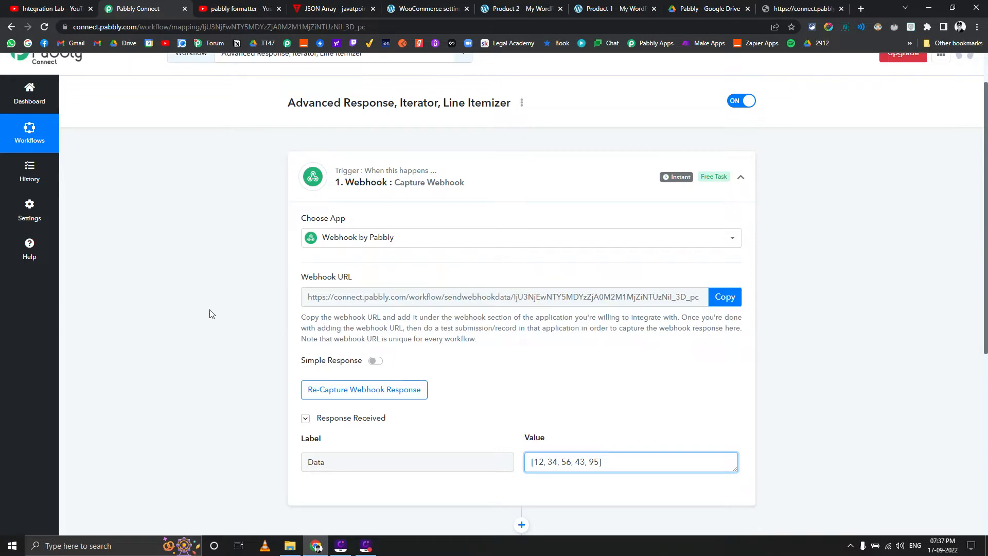
pyautogui.scroll(-2, 210, 314)
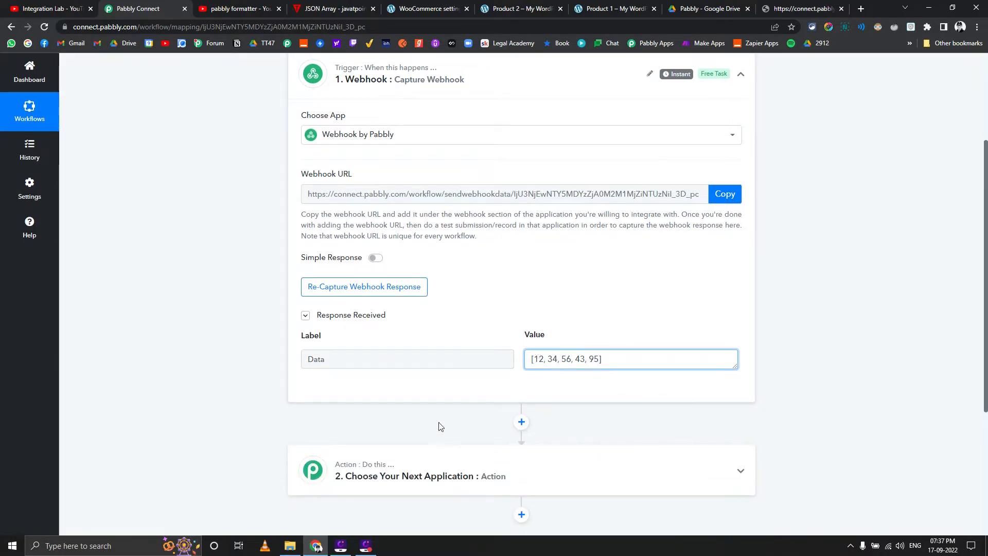
pyautogui.moveTo(539, 355); pyautogui.dragTo(552, 359)
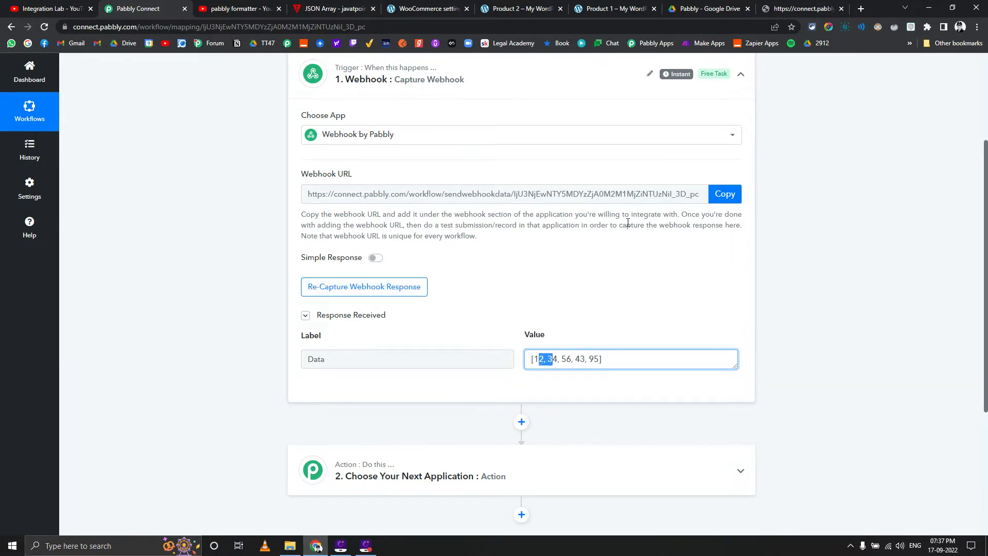
# Review the employees example under JSON Array of Objects on the javatpoint page
pyautogui.click(332, 8)
pyautogui.scroll(-5, 344, 141)
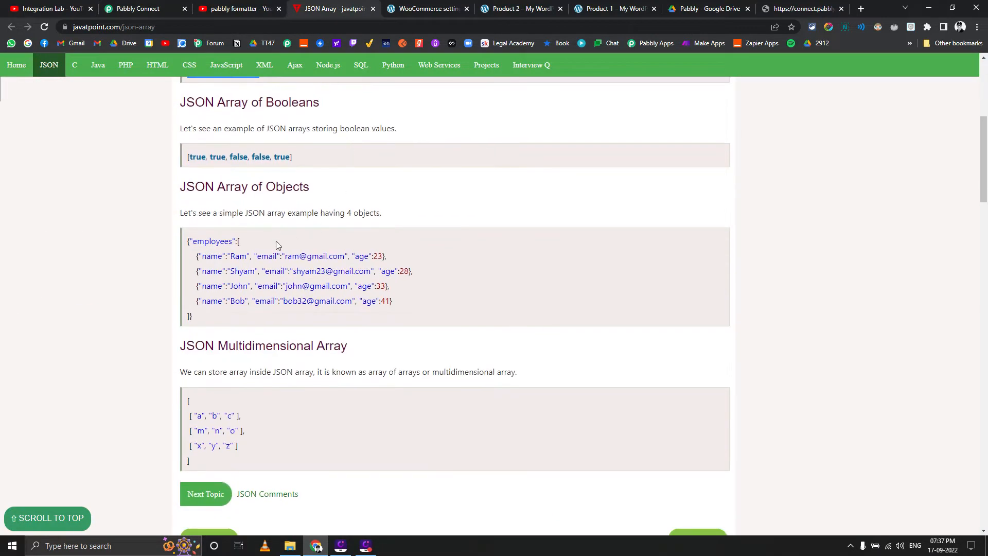
pyautogui.moveTo(189, 241); pyautogui.dragTo(239, 238)
pyautogui.click(231, 255)
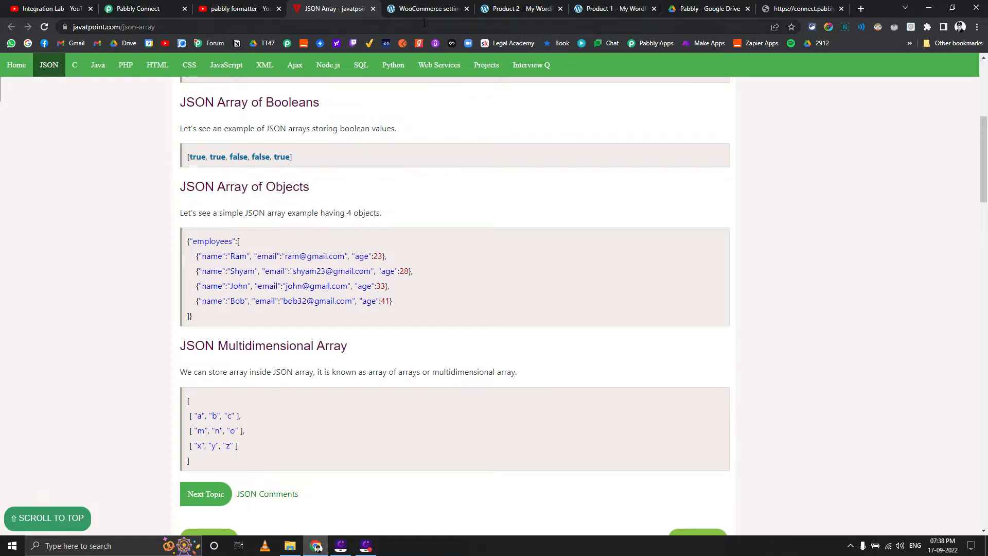
# Copy the workflow's webhook URL and start a new webhook in the WooCommerce webhook settings
pyautogui.click(175, 7)
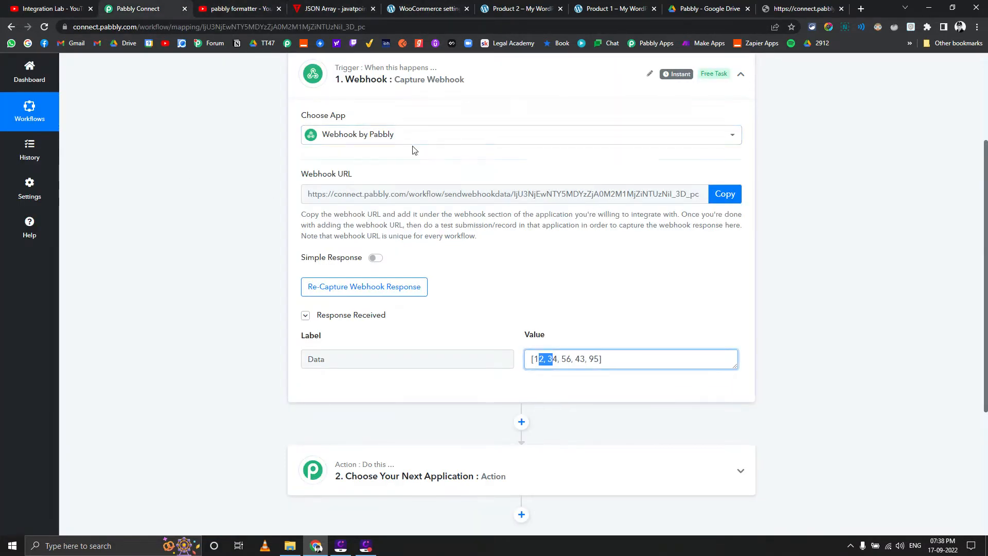
pyautogui.click(725, 194)
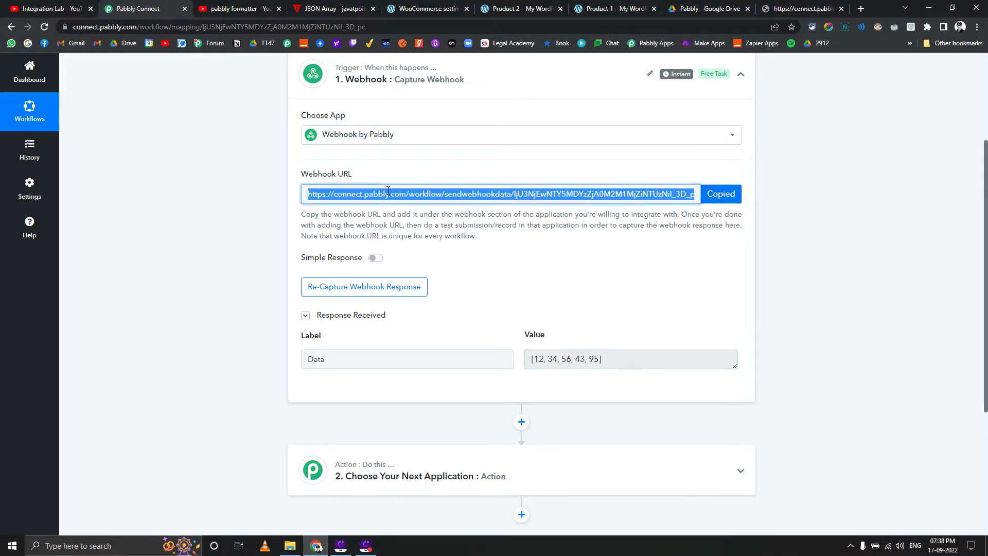
pyautogui.click(443, 8)
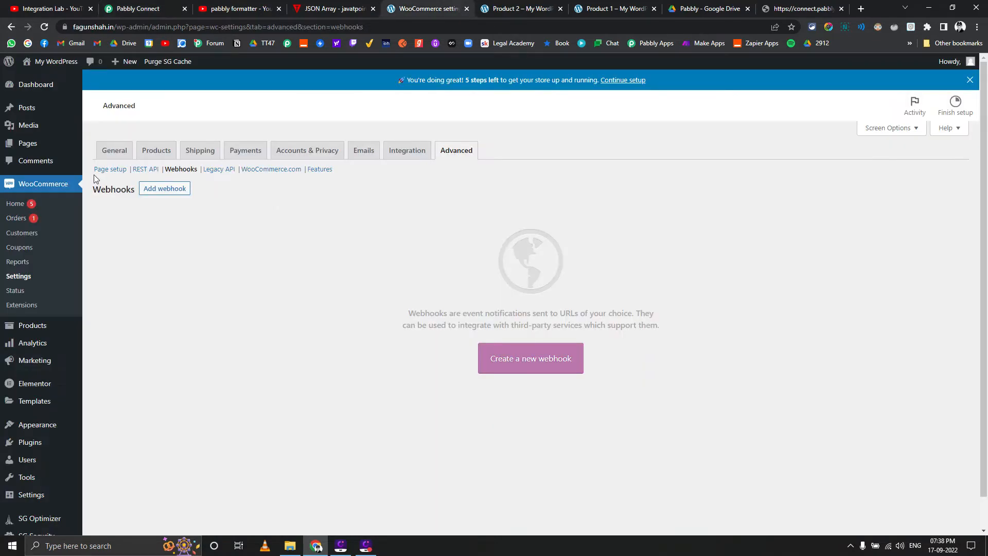
pyautogui.click(164, 191)
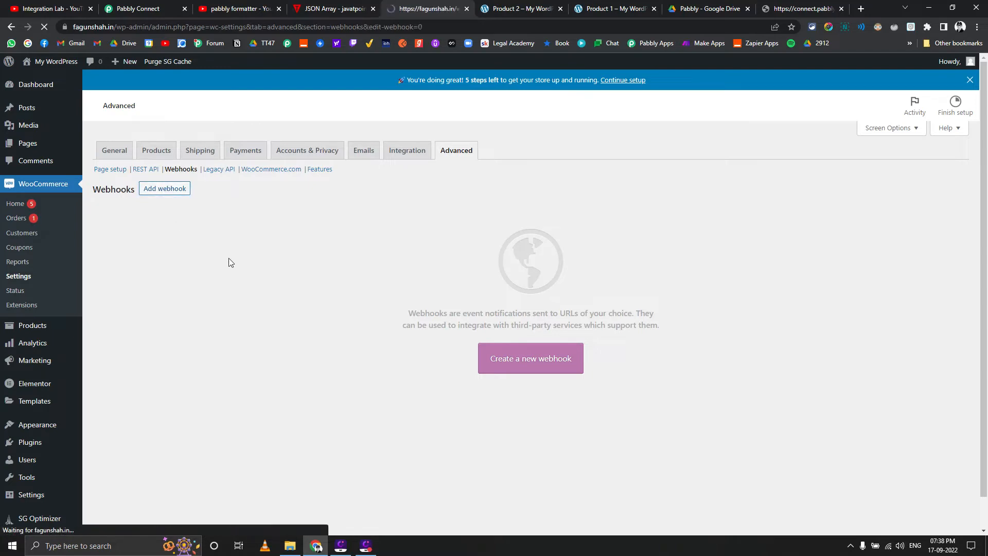
# Name the new WooCommerce webhook PC, with status Active and topic Order created
pyautogui.click(274, 195)
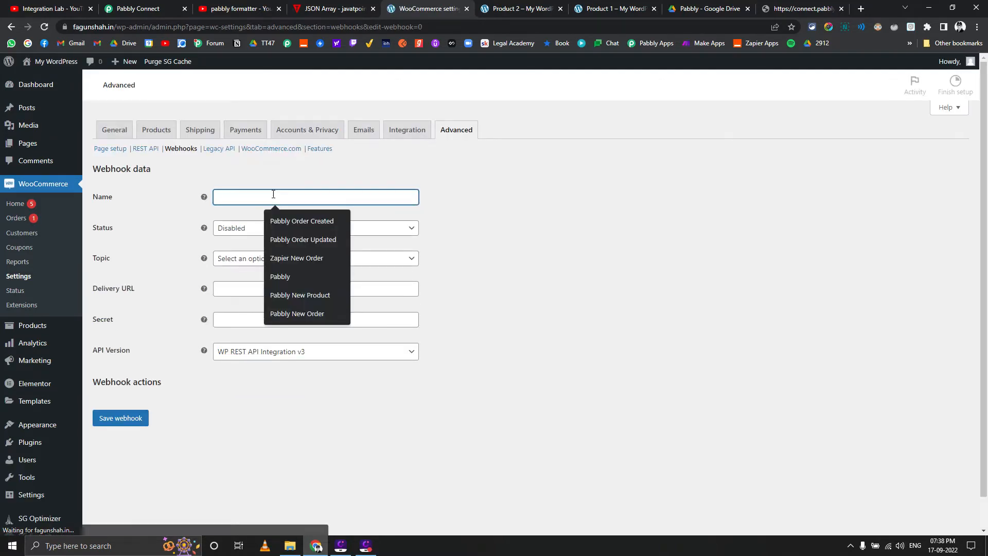
pyautogui.write('PC')
pyautogui.click(294, 251)
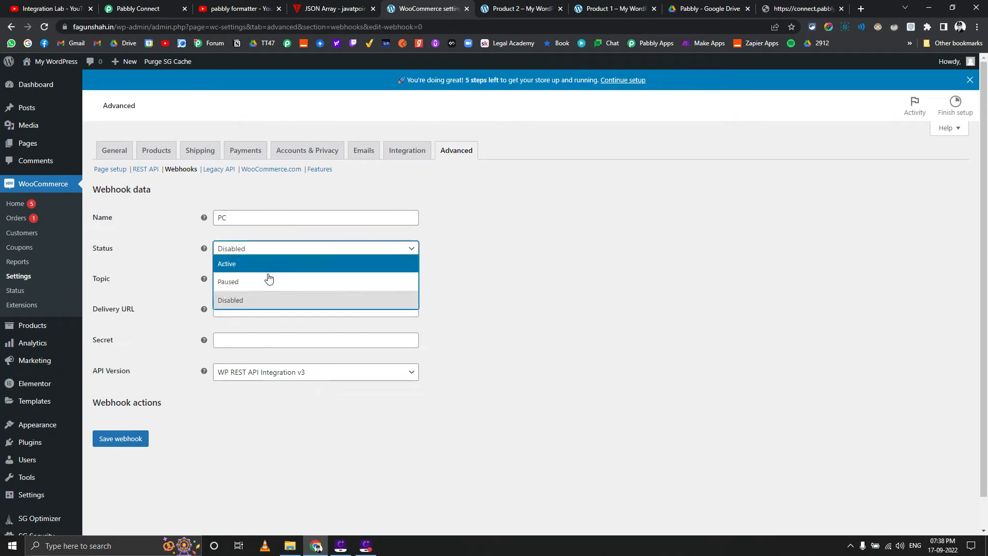
pyautogui.click(259, 261)
pyautogui.click(260, 280)
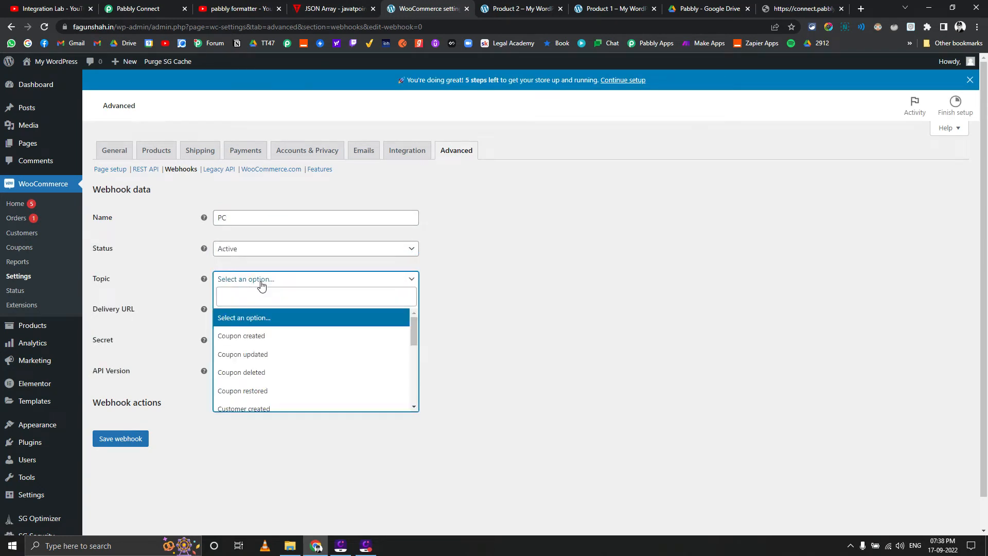
pyautogui.write('order')
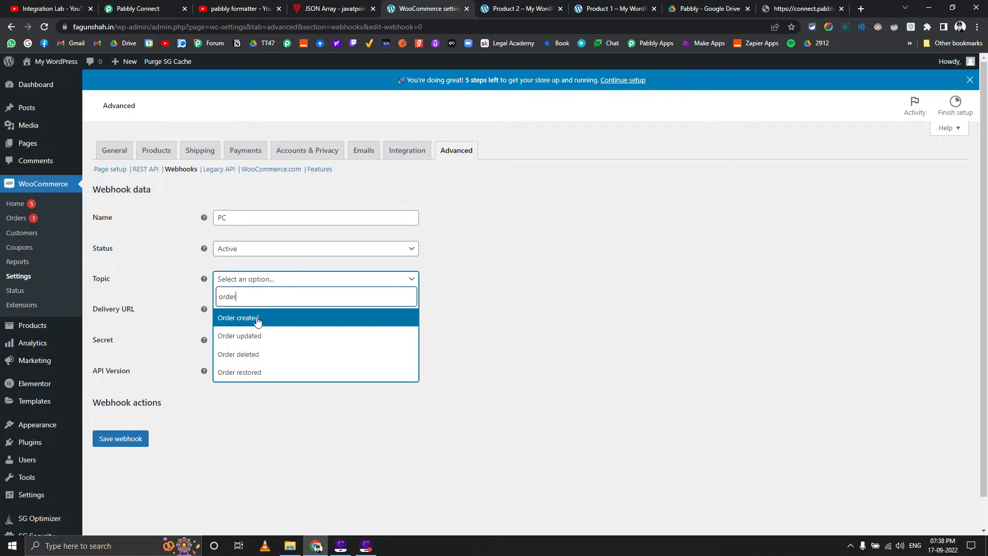
pyautogui.click(257, 319)
# Paste the copied Pabbly webhook URL as the delivery URL and save the WooCommerce webhook
pyautogui.click(247, 310)
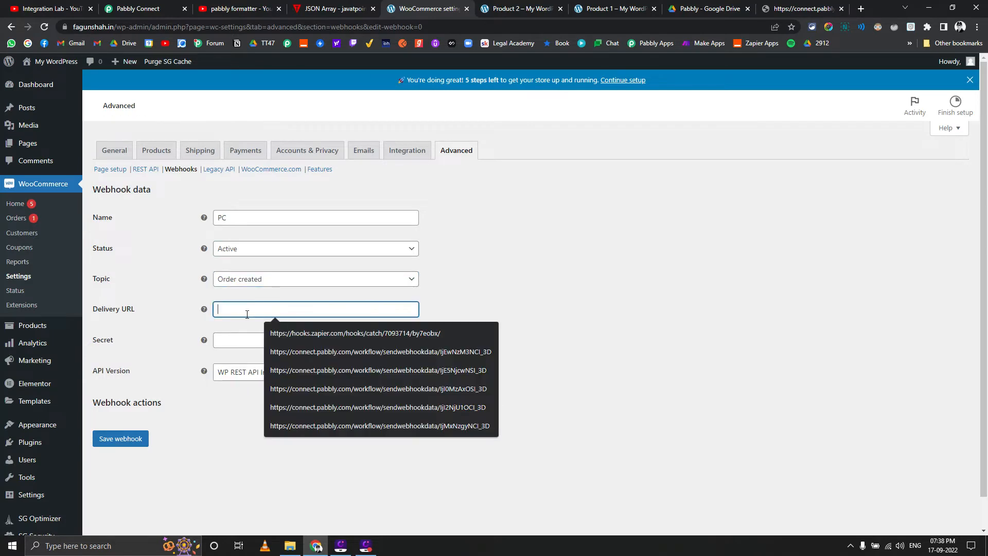
pyautogui.hotkey('ctrl', 'v')
pyautogui.click(202, 420)
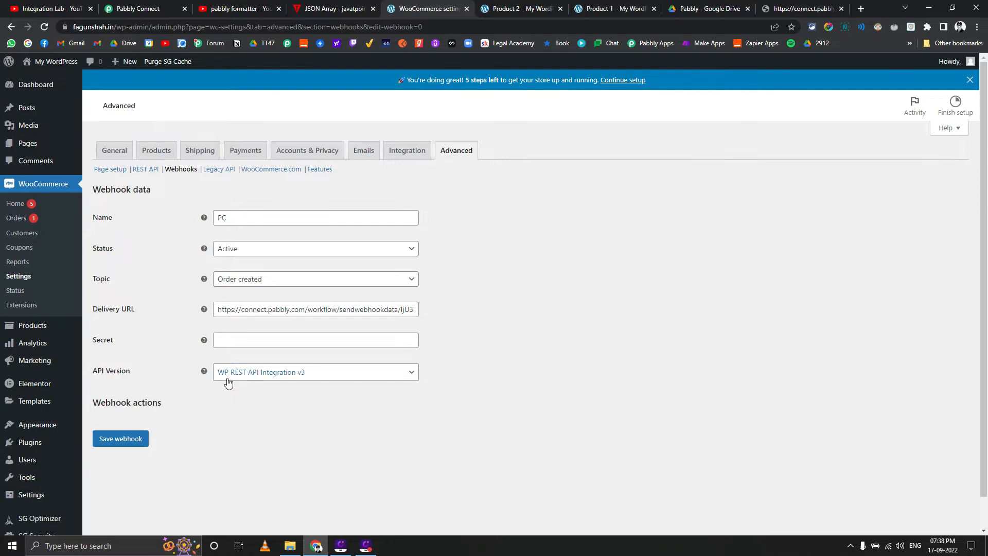
pyautogui.click(130, 446)
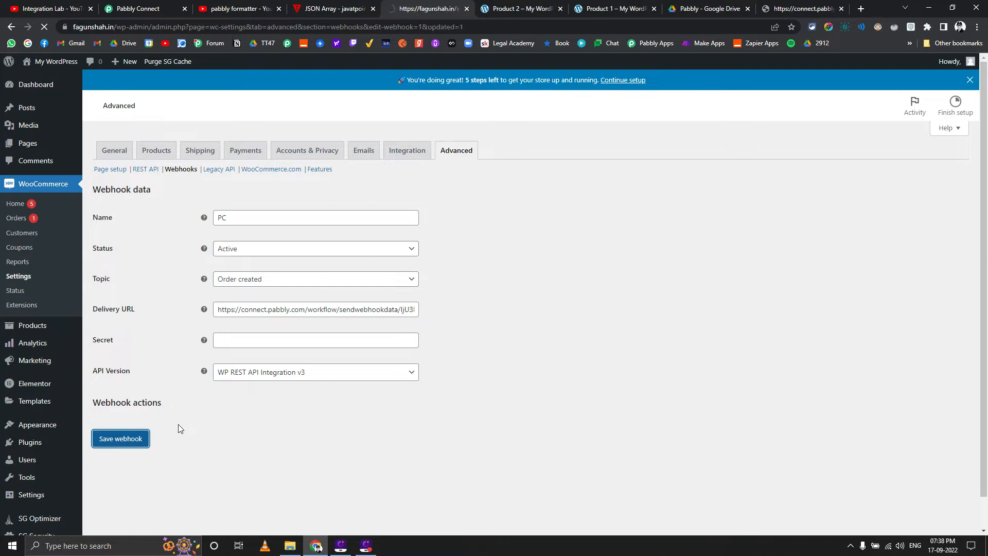
pyautogui.scroll(-2, 143, 379)
pyautogui.scroll(1, 150, 371)
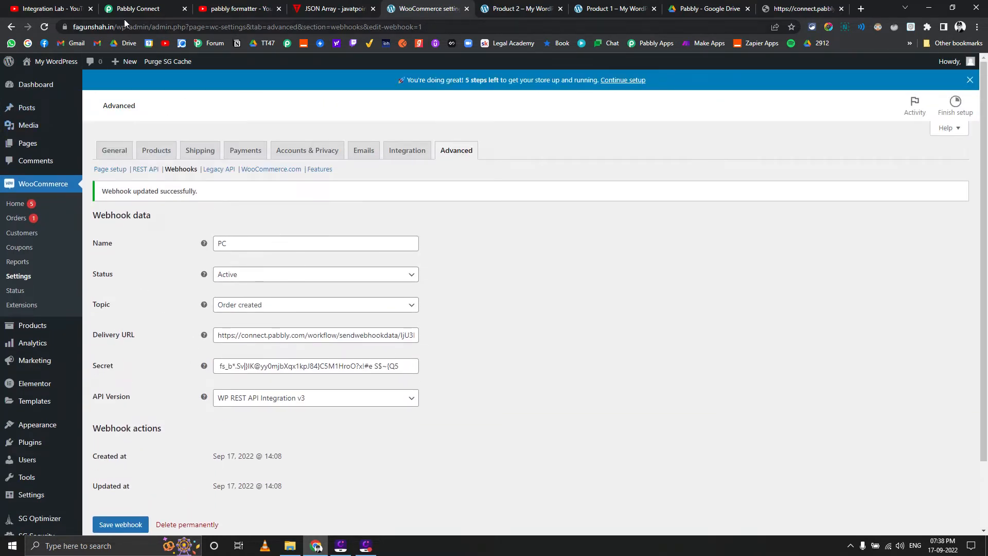
# Check the workflow's task history in Pabbly Connect for the data received from the saved WooCommerce webhook
pyautogui.click(146, 9)
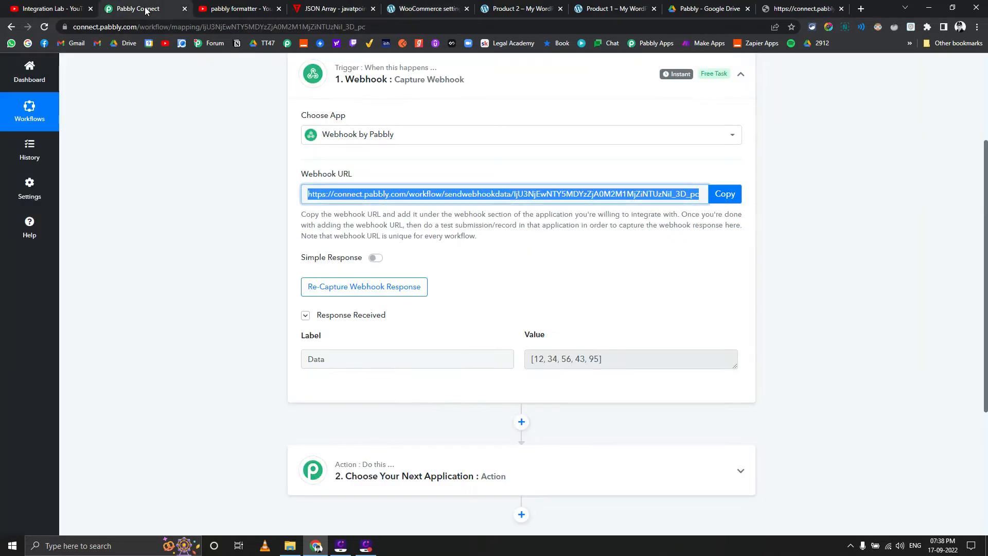
pyautogui.click(30, 150)
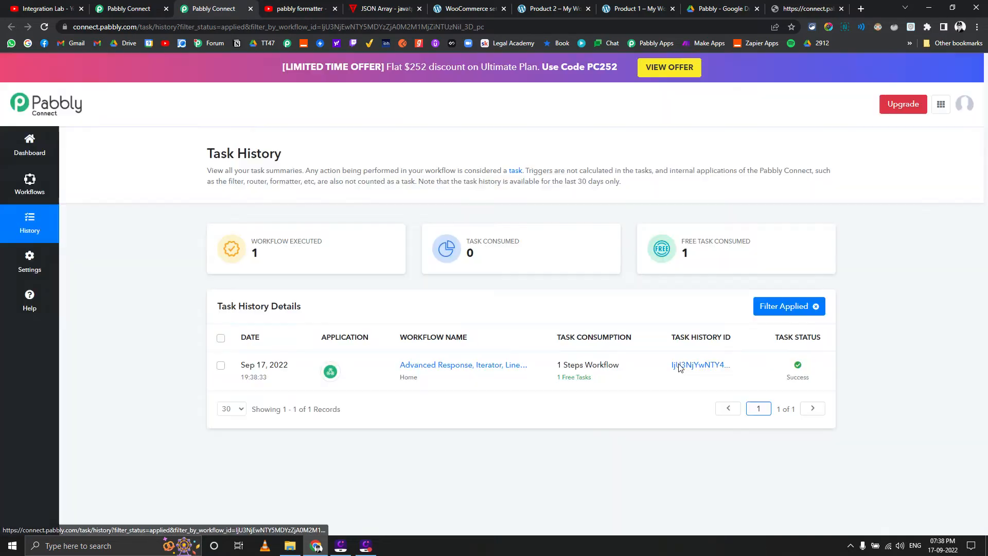
pyautogui.click(679, 366)
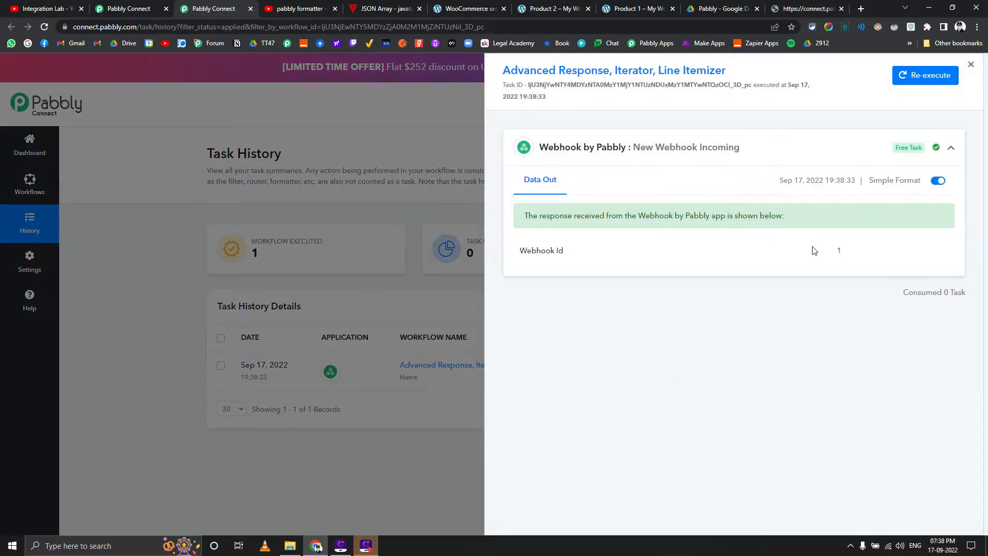
pyautogui.moveTo(830, 252); pyautogui.dragTo(847, 252)
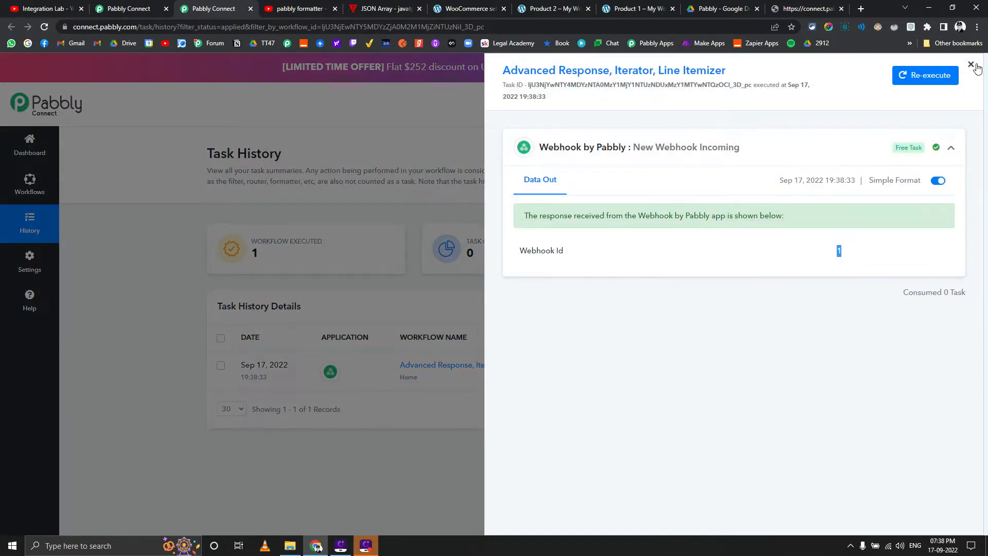
pyautogui.click(392, 273)
# Start recapturing the webhook trigger's response in the workflow and expand its received response
pyautogui.click(147, 6)
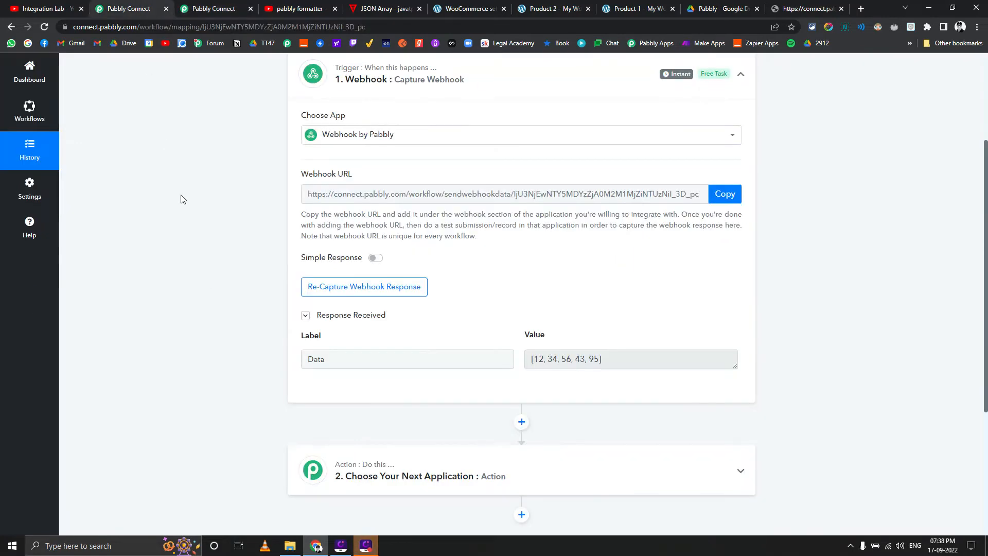
pyautogui.click(361, 293)
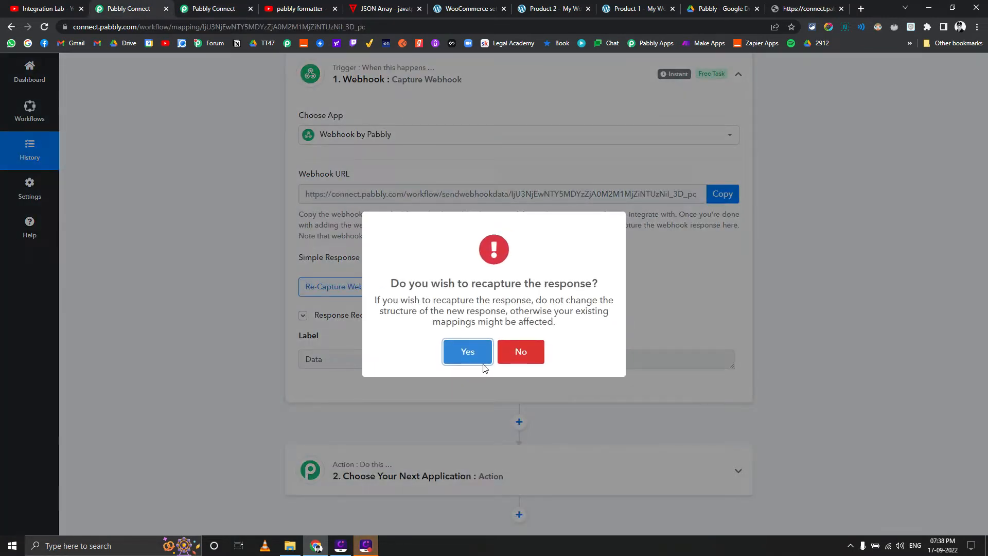
pyautogui.click(476, 360)
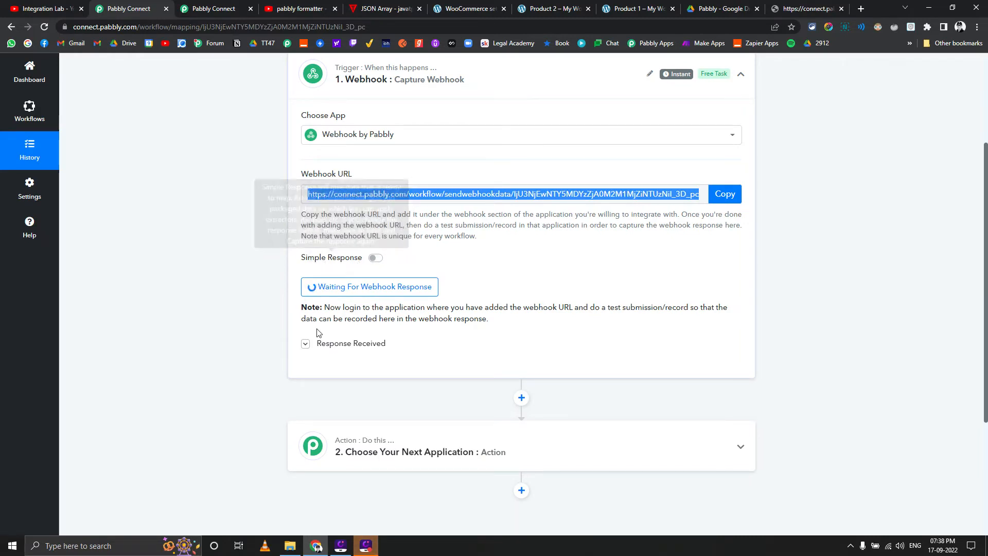
pyautogui.click(305, 343)
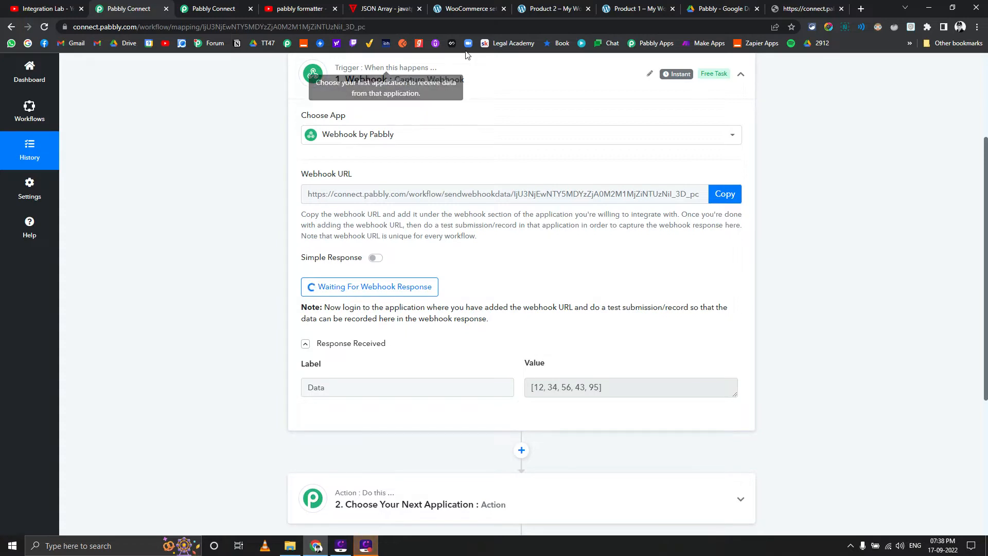
# Add one Product 2 and two units of Product 1 to the store's cart
pyautogui.click(538, 8)
pyautogui.click(535, 331)
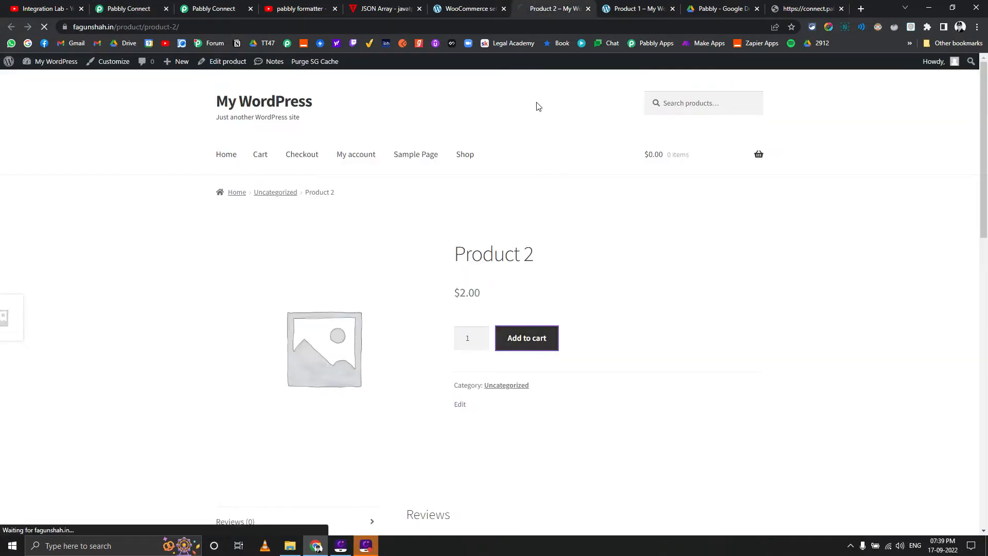
pyautogui.click(629, 9)
pyautogui.click(535, 337)
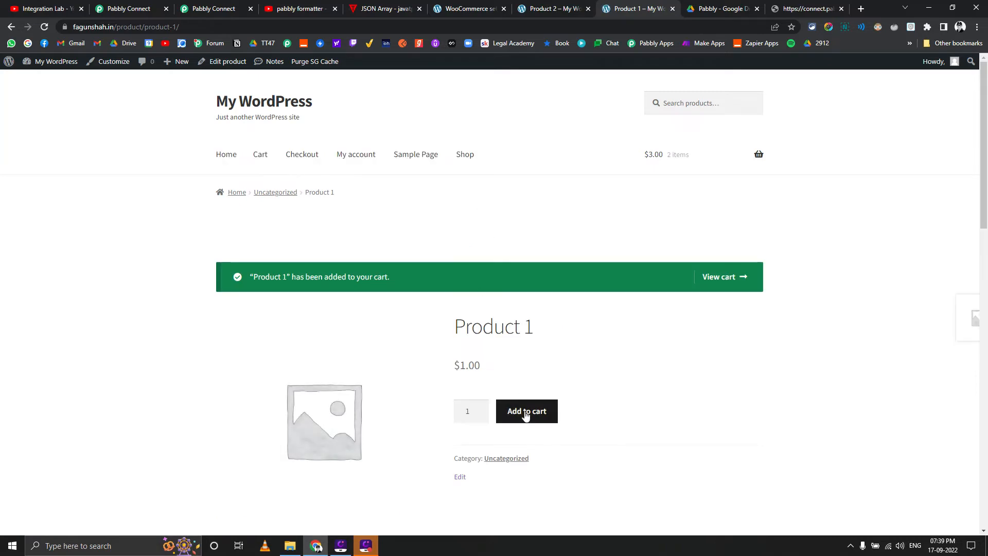
pyautogui.click(522, 419)
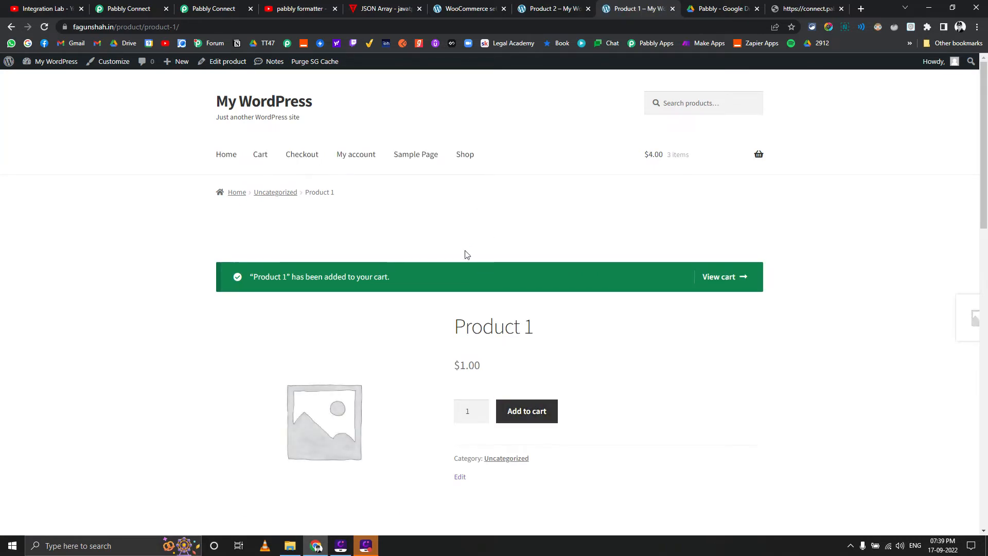
pyautogui.scroll(-6, 434, 278)
pyautogui.scroll(6, 484, 337)
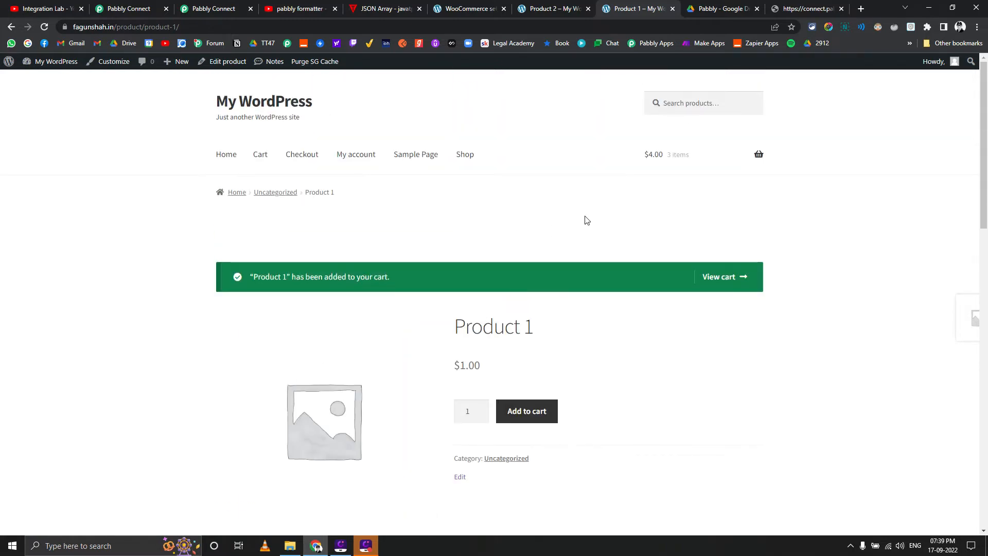
# Check out the cart and place the order with the prefilled billing details and cash on delivery
pyautogui.click(725, 283)
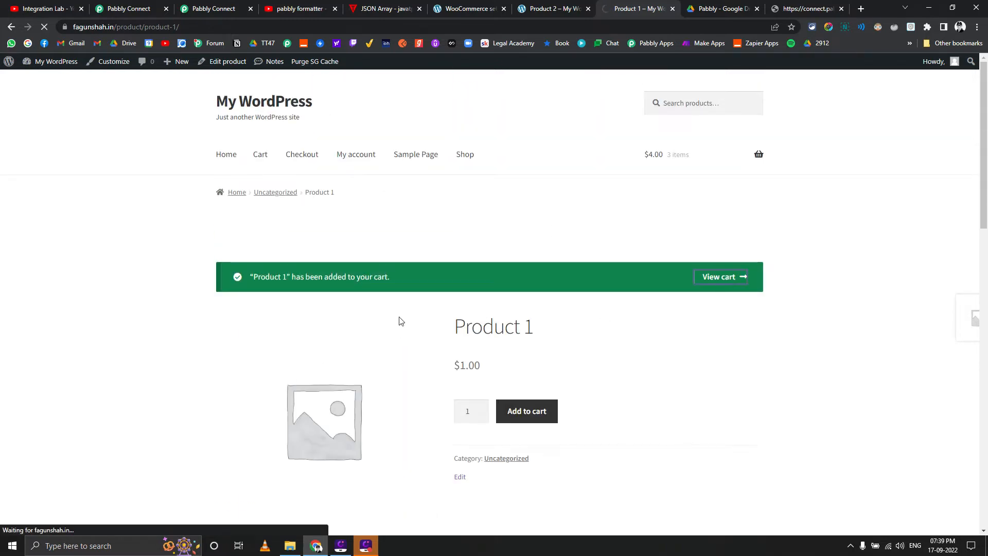
pyautogui.scroll(-5, 388, 307)
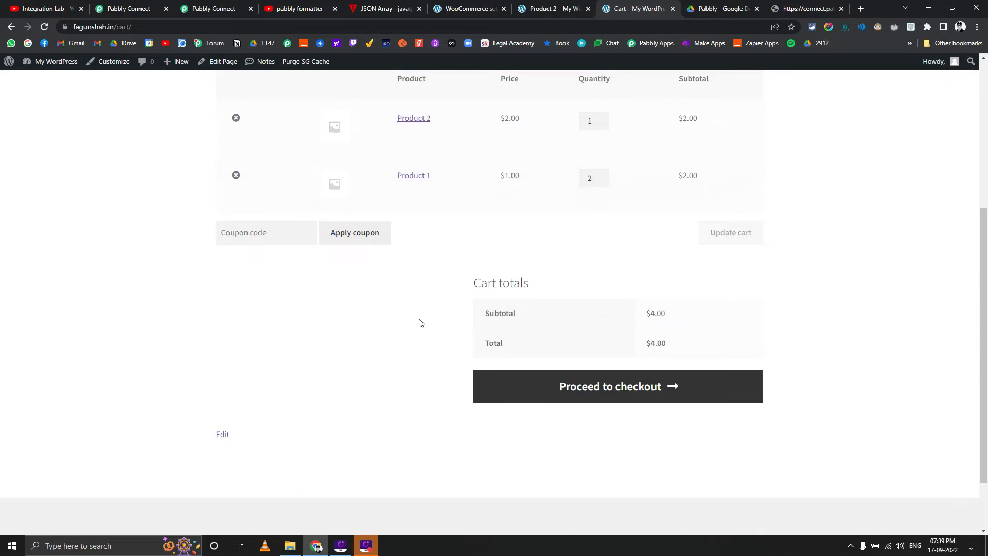
pyautogui.click(602, 394)
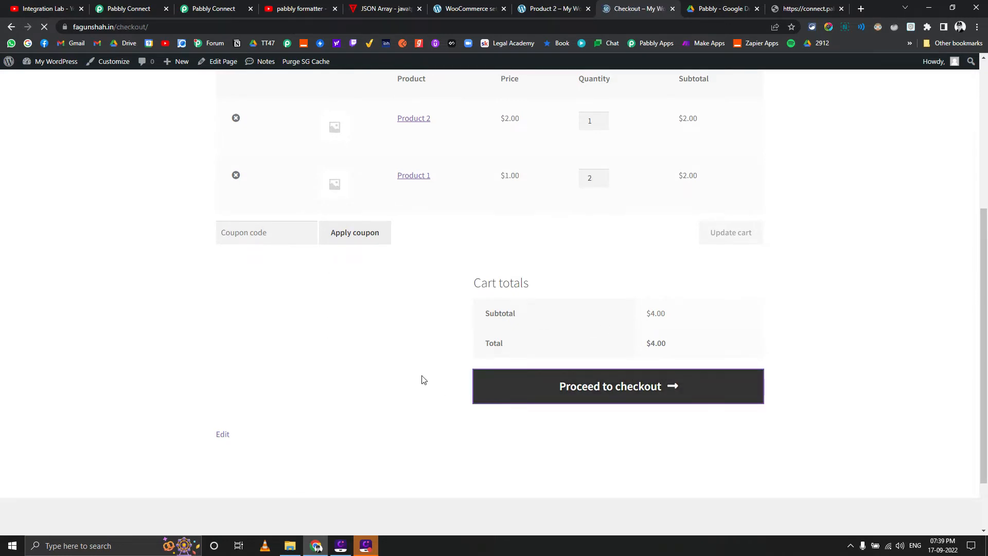
pyautogui.scroll(-4, 386, 379)
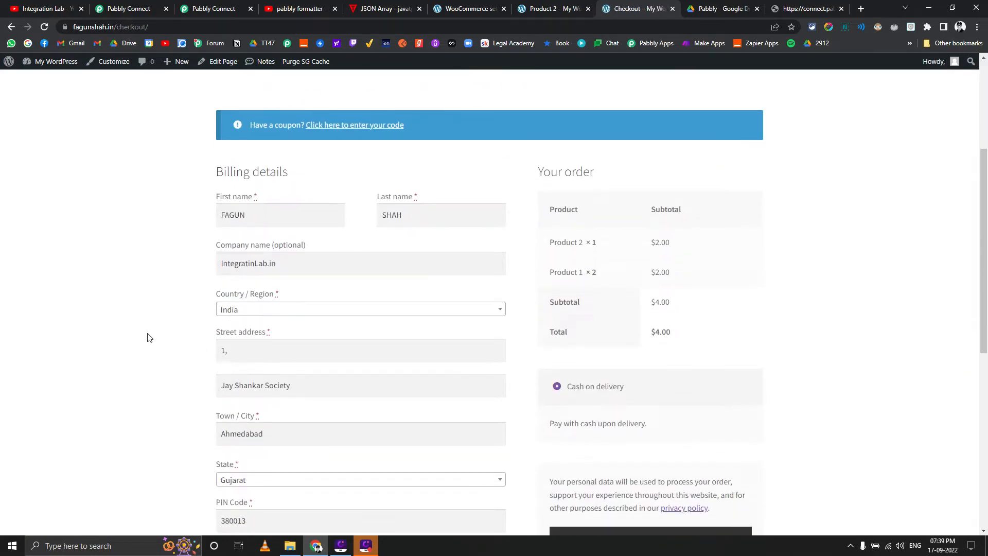
pyautogui.scroll(-4, 149, 337)
pyautogui.scroll(-3, 147, 338)
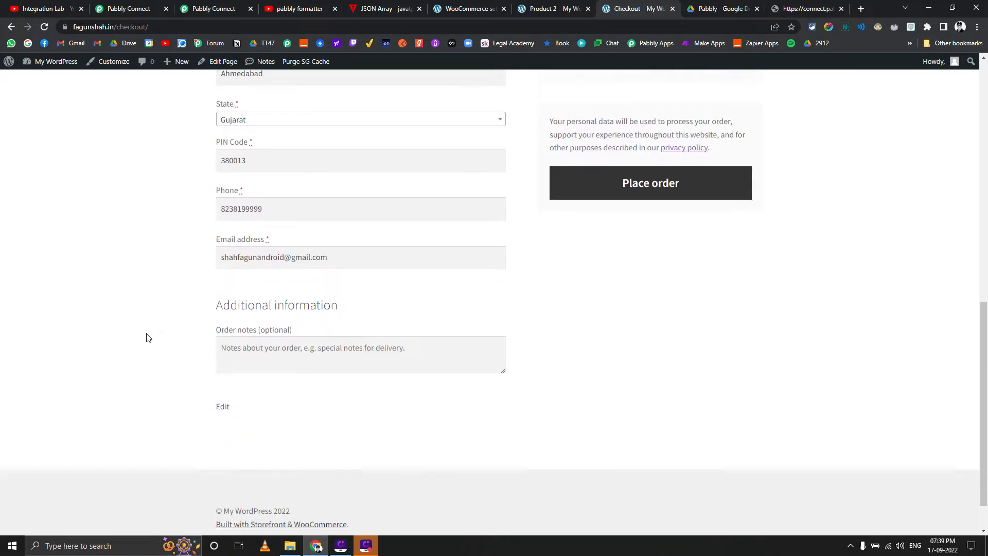
pyautogui.scroll(3, 147, 337)
pyautogui.click(602, 348)
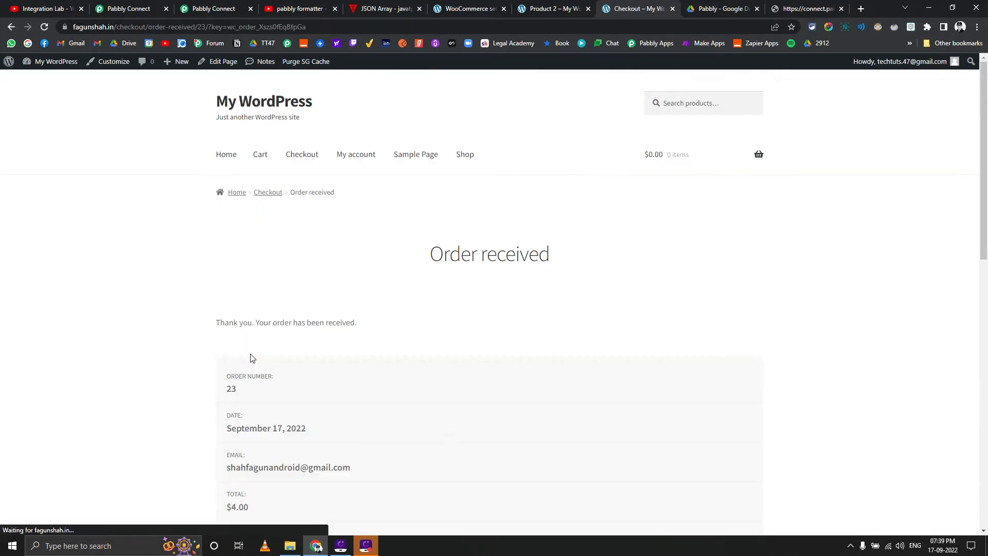
# Check the task history and the webhook trigger for the new order's response, and return to the order confirmation page
pyautogui.click(195, 4)
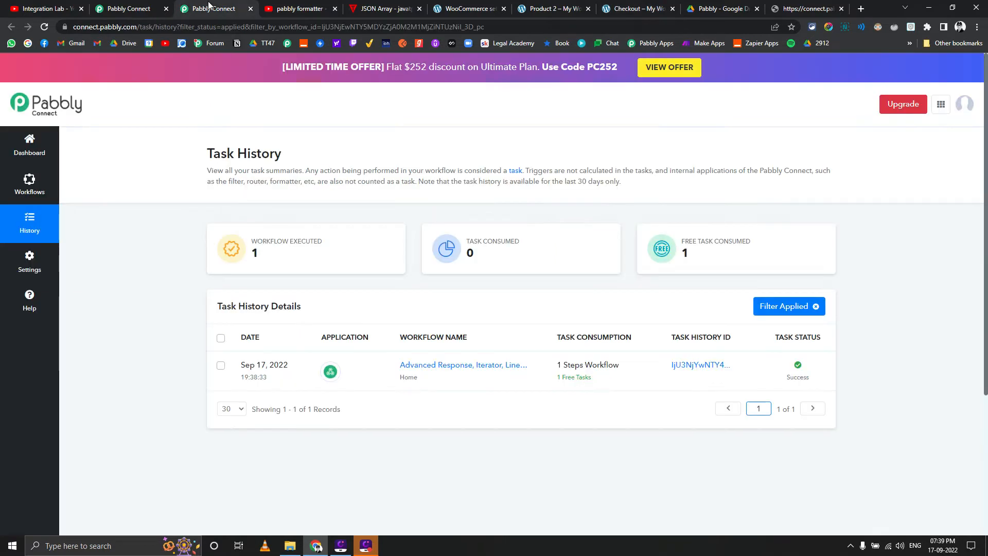
pyautogui.click(142, 7)
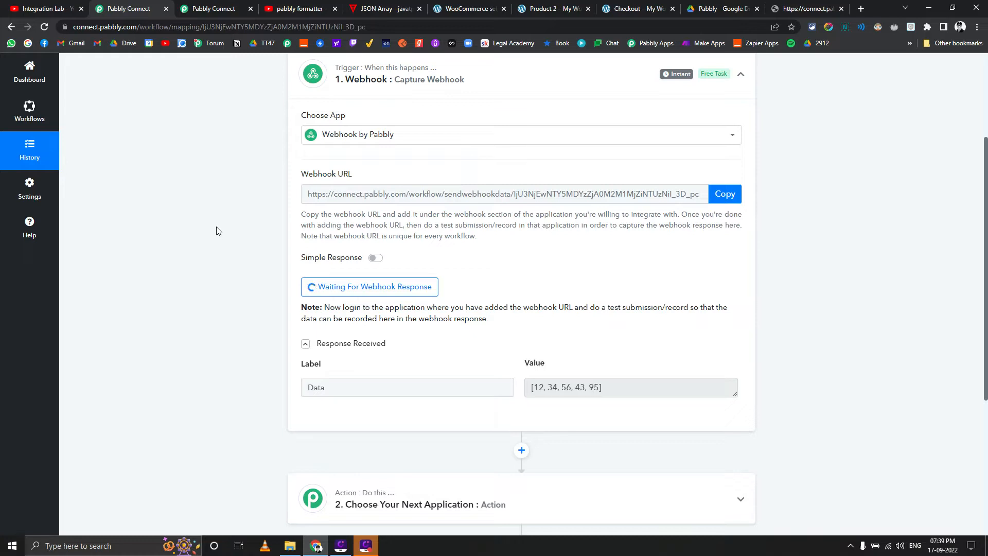
pyautogui.scroll(-2, 217, 230)
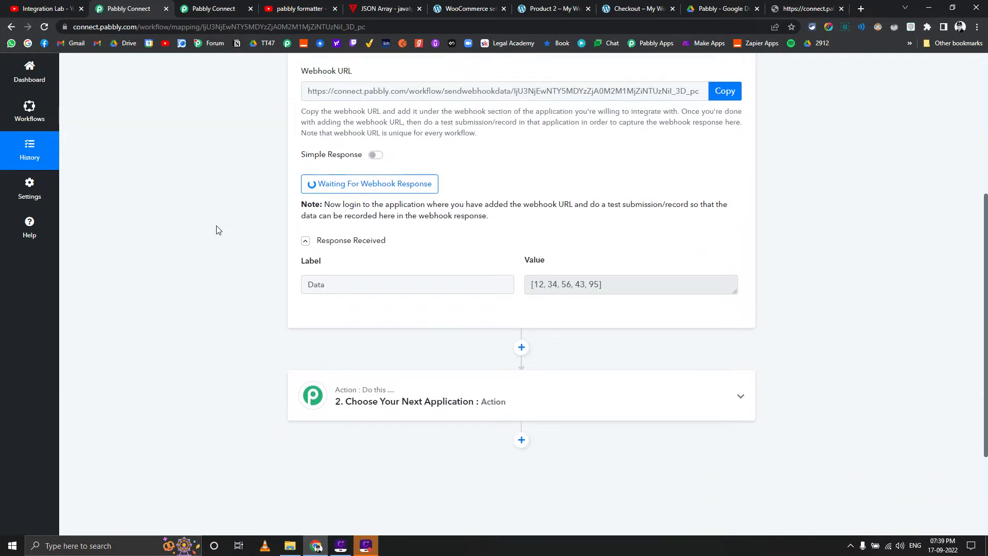
pyautogui.scroll(1, 217, 230)
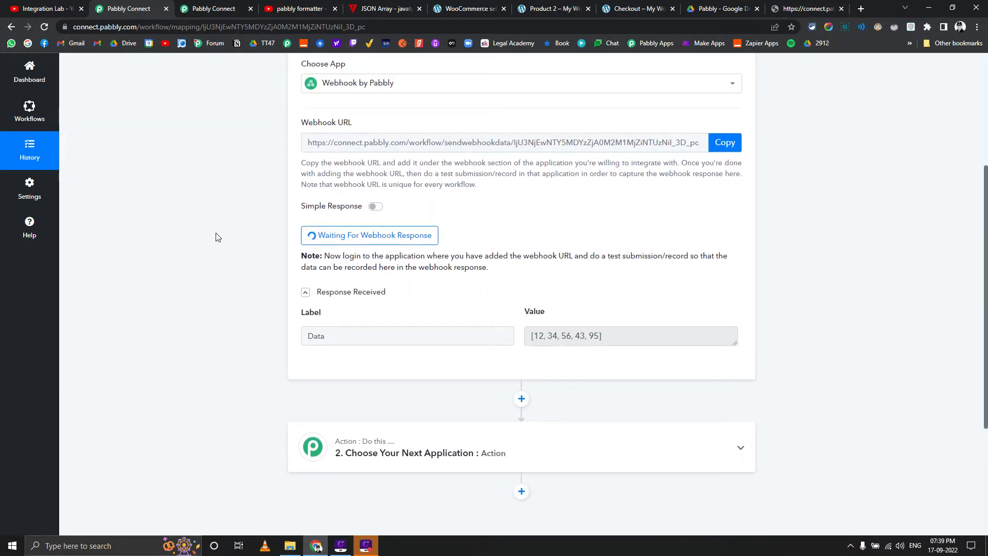
pyautogui.click(631, 8)
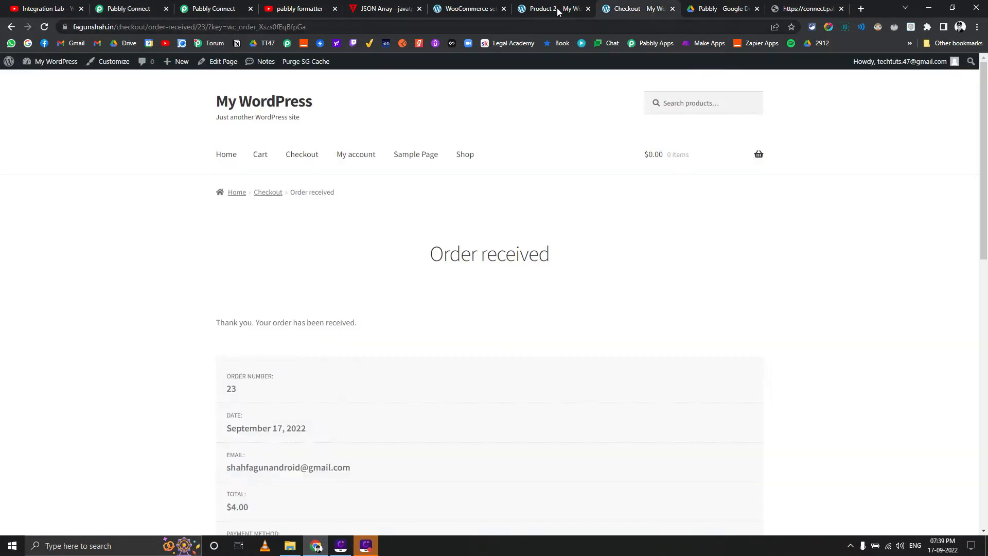
# Return to the WooCommerce webhook settings and save the PC webhook again
pyautogui.click(559, 10)
pyautogui.click(470, 8)
pyautogui.scroll(-2, 396, 313)
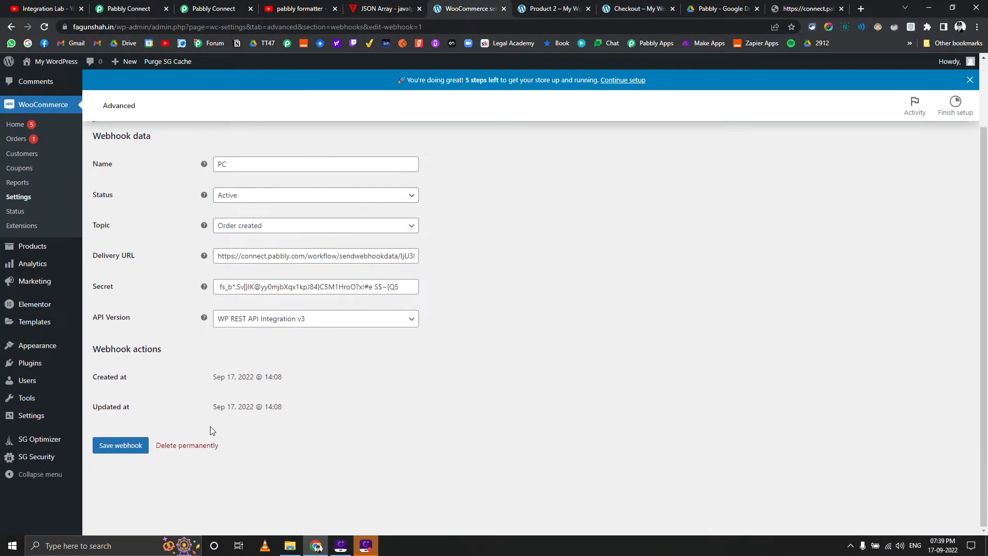
pyautogui.click(120, 456)
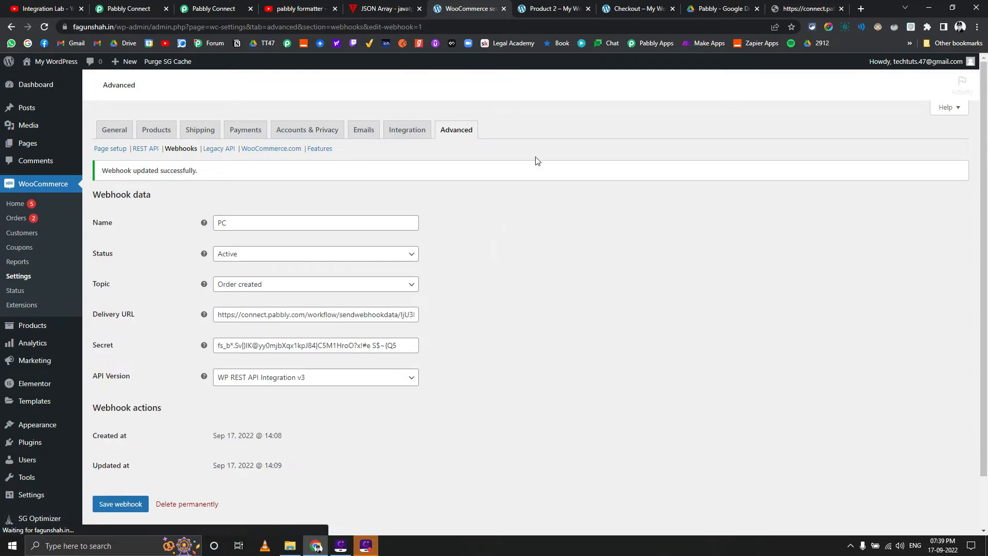
# Add one Product 2 and two units of Product 1 to the store's cart again and view the cart
pyautogui.click(632, 5)
pyautogui.click(550, 7)
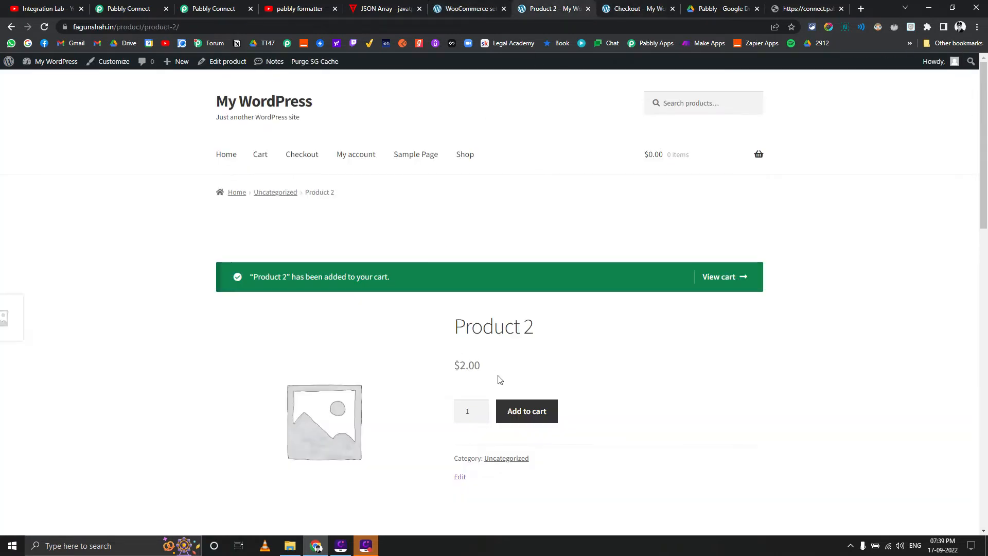
pyautogui.click(528, 412)
pyautogui.click(616, 9)
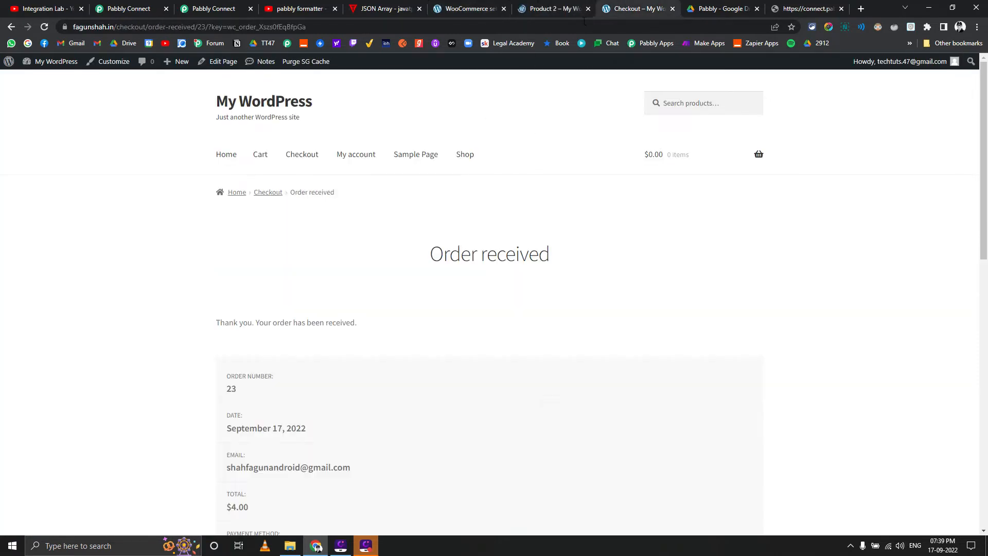
pyautogui.click(8, 26)
pyautogui.click(8, 26)
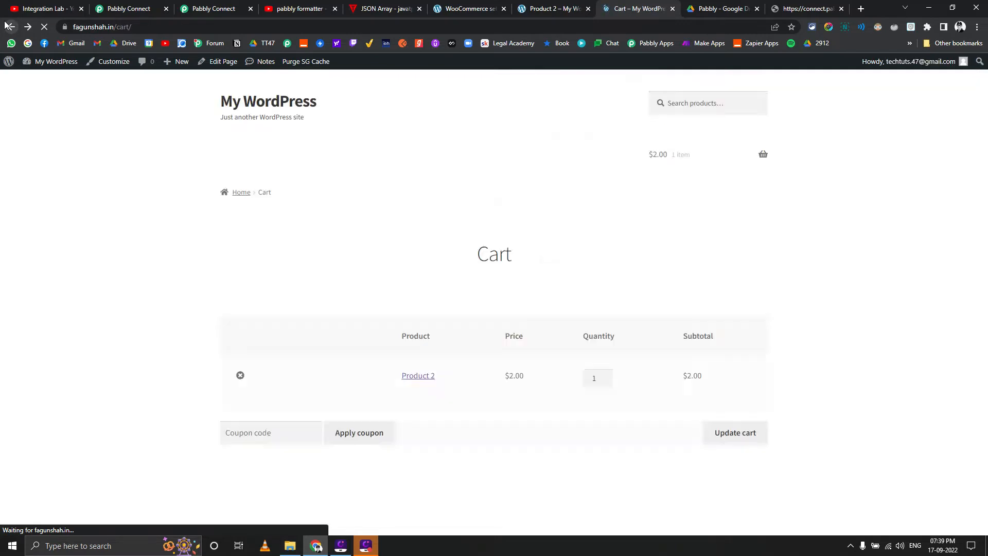
pyautogui.click(8, 26)
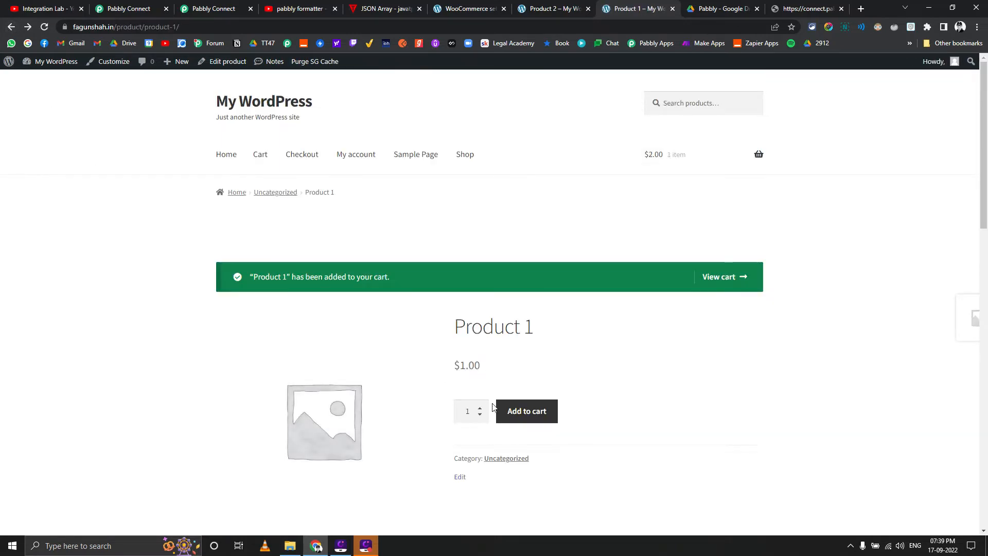
pyautogui.click(524, 414)
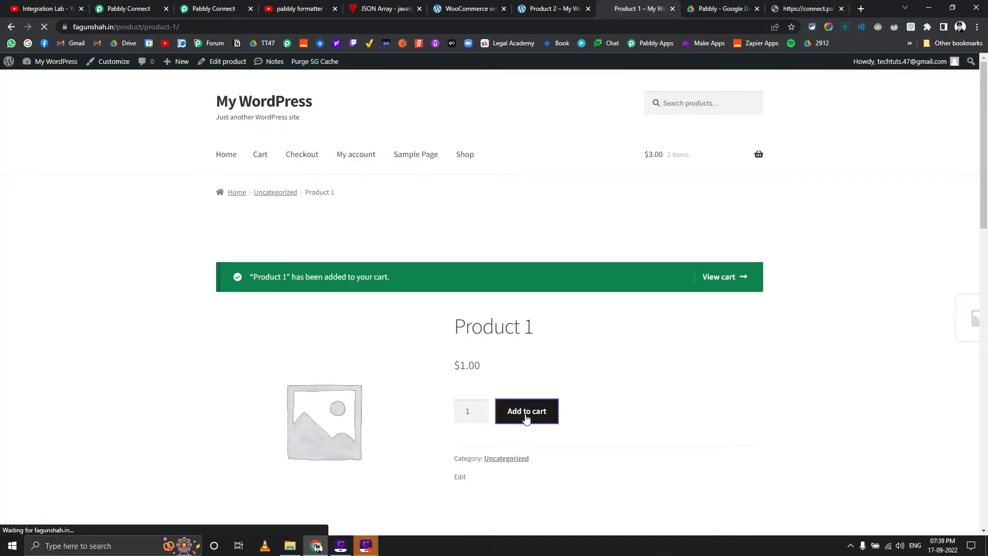
pyautogui.click(723, 278)
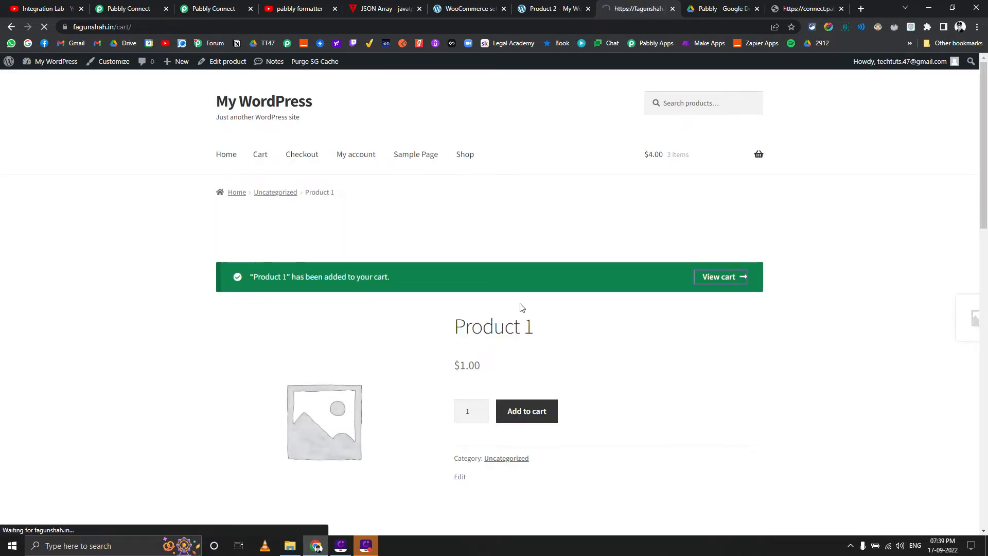
# Proceed to checkout and place the order with the prefilled billing details and cash on delivery
pyautogui.scroll(-3, 713, 413)
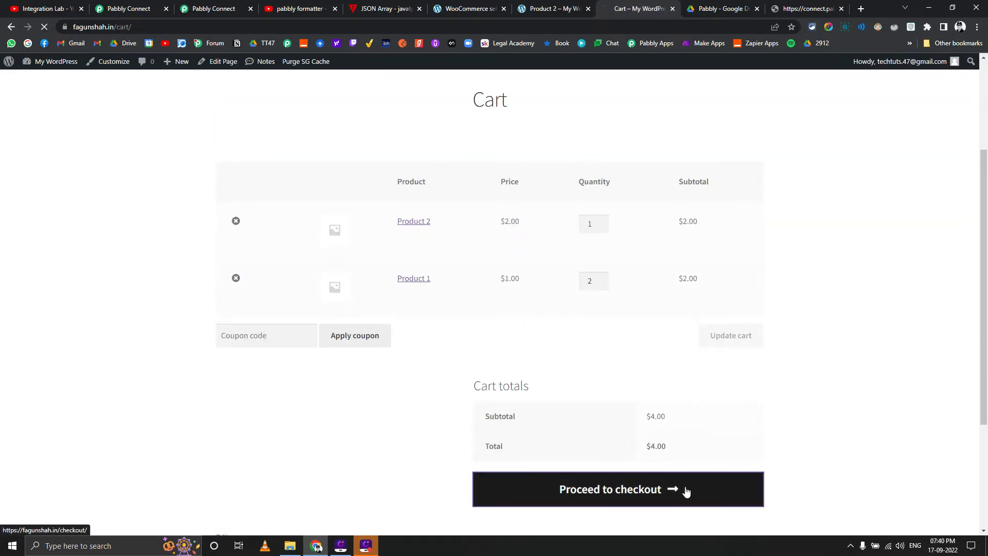
pyautogui.scroll(-8, 609, 381)
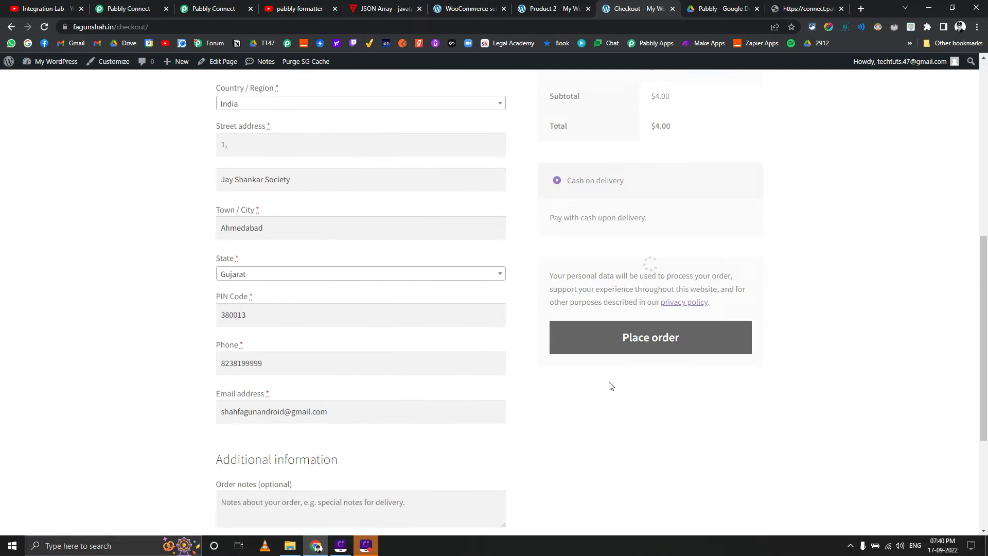
pyautogui.click(642, 357)
# Go back to the workflow's webhook trigger and find the Line Items field in its received response
pyautogui.click(210, 5)
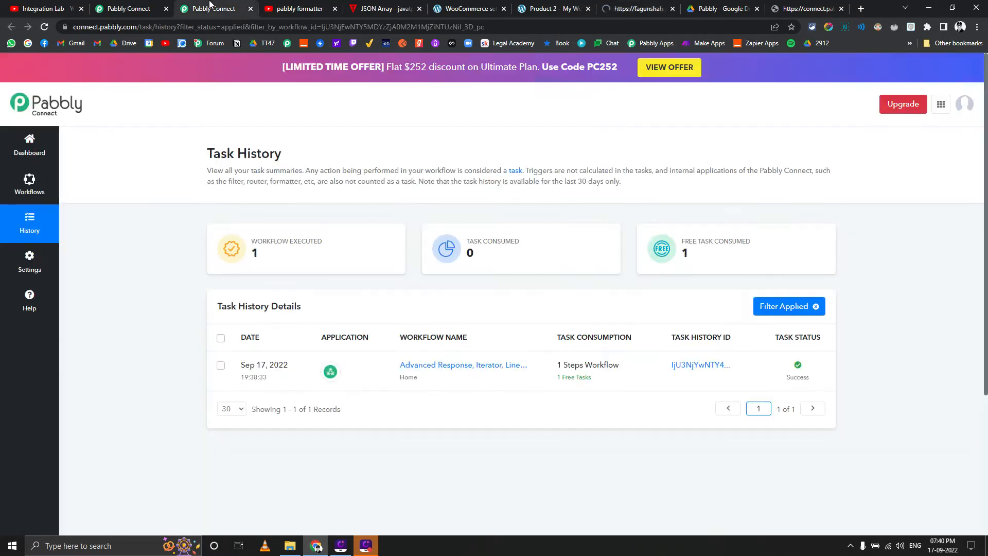
pyautogui.click(101, 7)
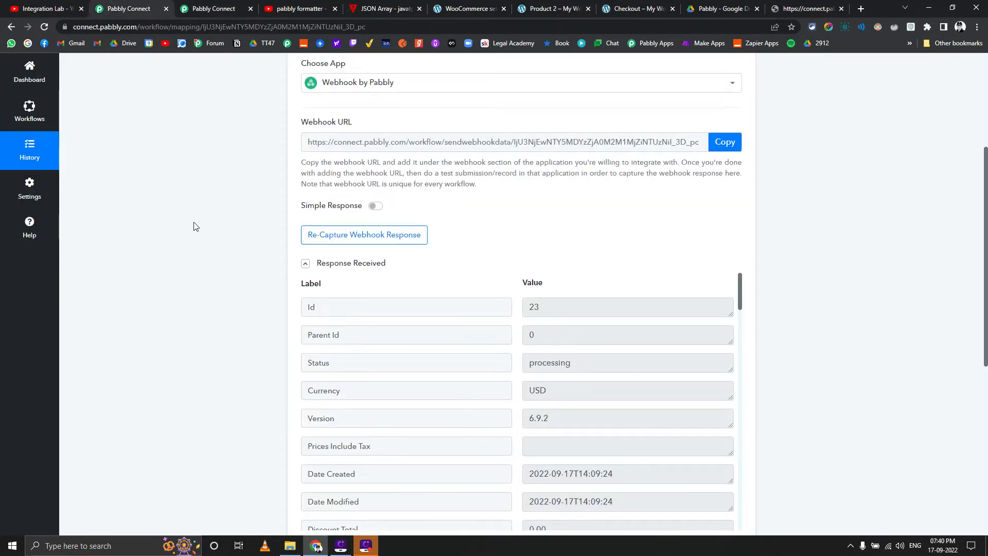
pyautogui.scroll(-3, 194, 225)
pyautogui.scroll(-14, 587, 216)
pyautogui.scroll(-10, 586, 217)
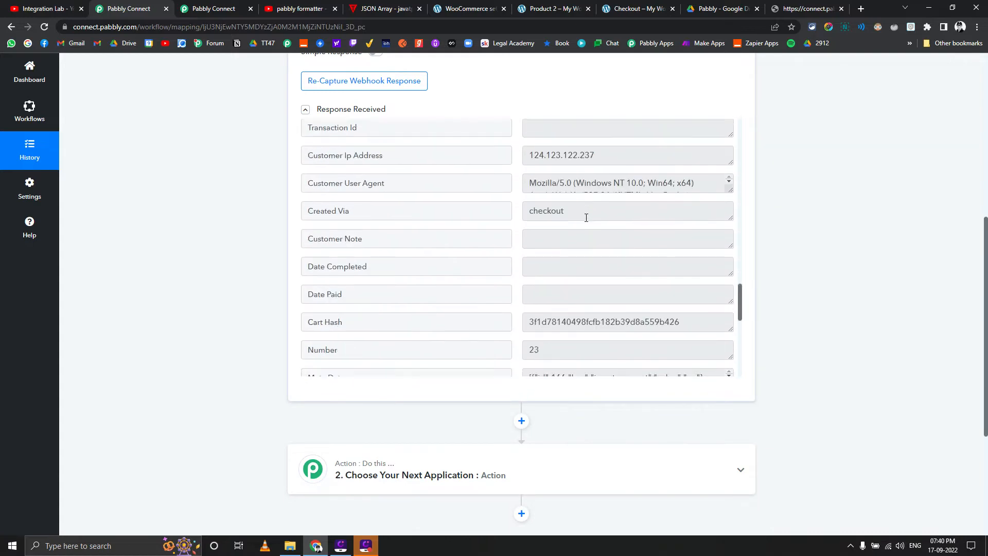
pyautogui.scroll(4, 586, 218)
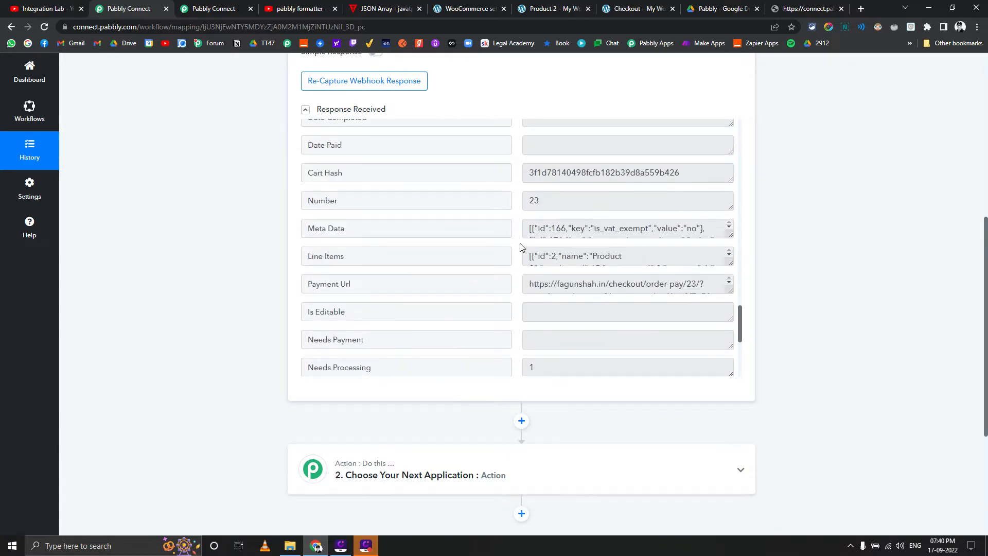
pyautogui.moveTo(308, 229); pyautogui.dragTo(306, 256)
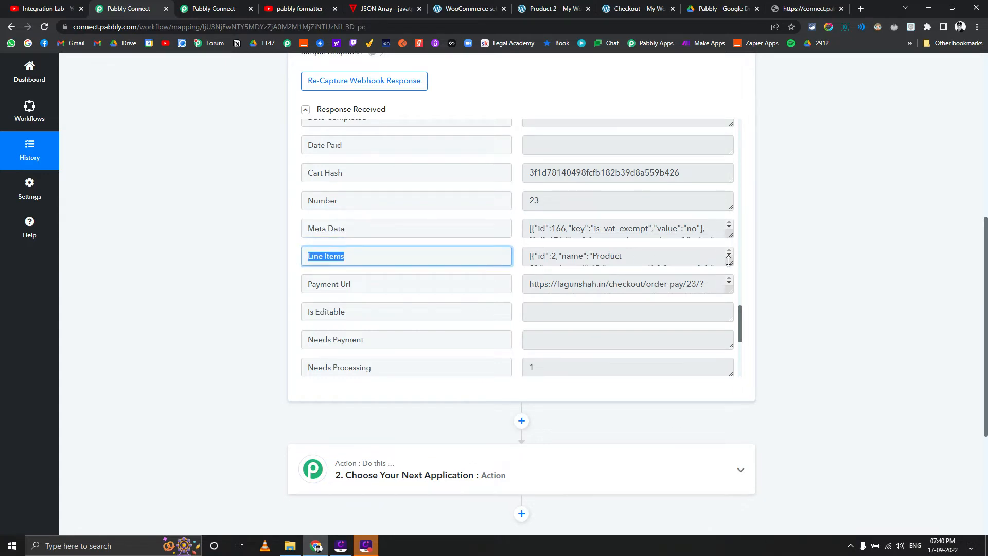
# Enlarge the Meta Data and Line Items values to inspect their JSON arrays, and copy the entire Line Items value
pyautogui.moveTo(729, 261); pyautogui.dragTo(732, 296)
pyautogui.moveTo(731, 236); pyautogui.dragTo(732, 270)
pyautogui.moveTo(537, 227); pyautogui.dragTo(676, 234)
pyautogui.moveTo(552, 290); pyautogui.dragTo(676, 315)
pyautogui.click(528, 289)
pyautogui.moveTo(535, 290); pyautogui.dragTo(627, 290)
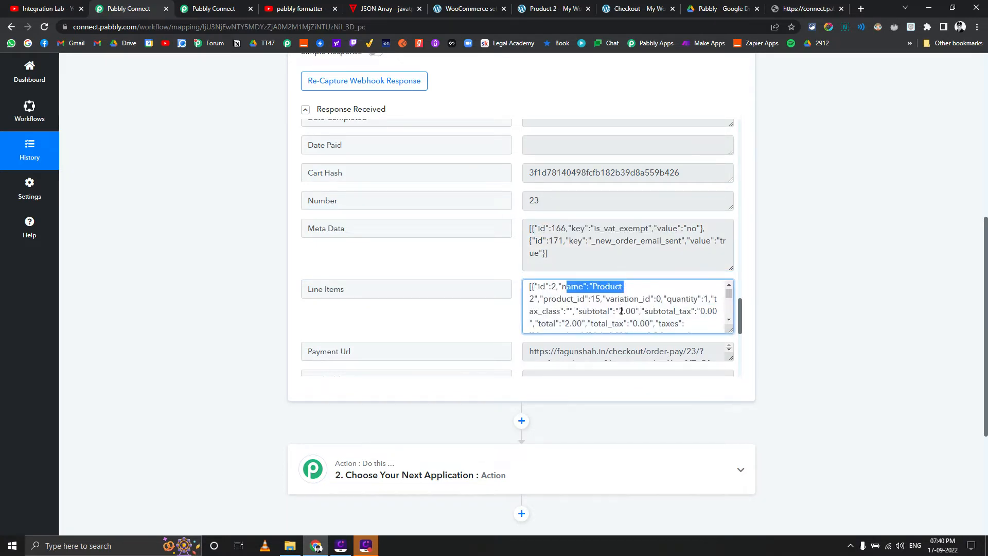
pyautogui.scroll(-1, 620, 303)
pyautogui.hotkey('ctrl', 'a')
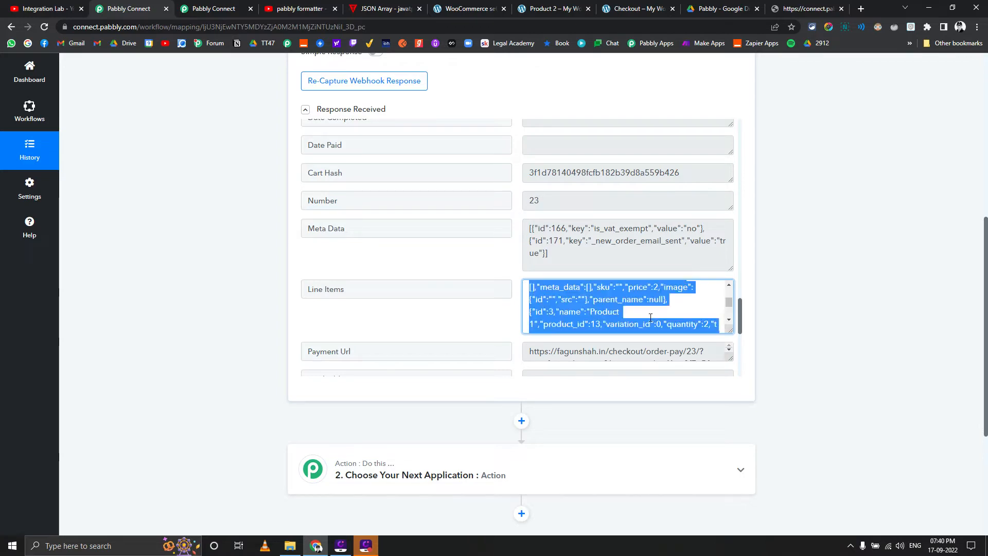
# Search the web for "json formatter" in a new tab and open the jsonformatter.org result
pyautogui.click(861, 8)
pyautogui.write('a')
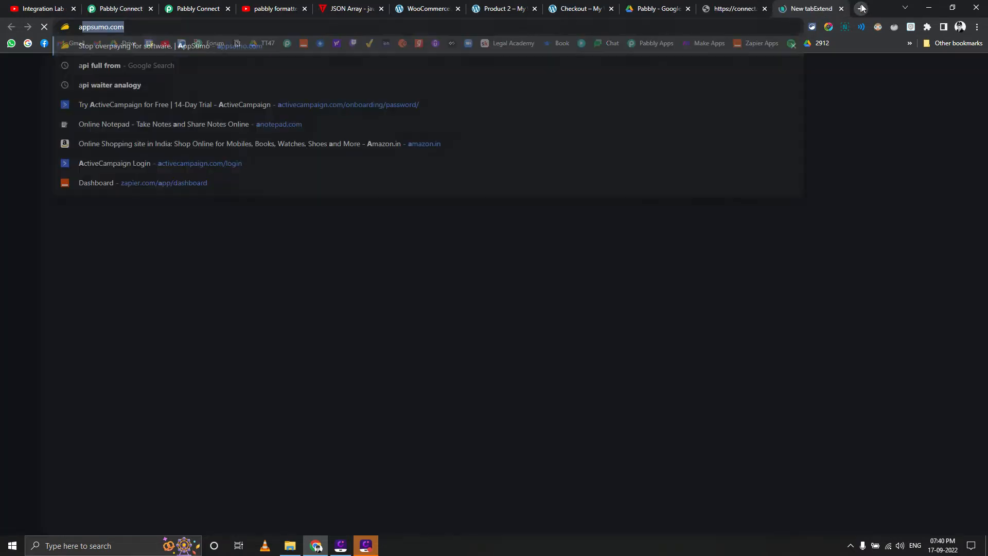
pyautogui.press('BackSpace')
pyautogui.press('BackSpace')
pyautogui.write('json p')
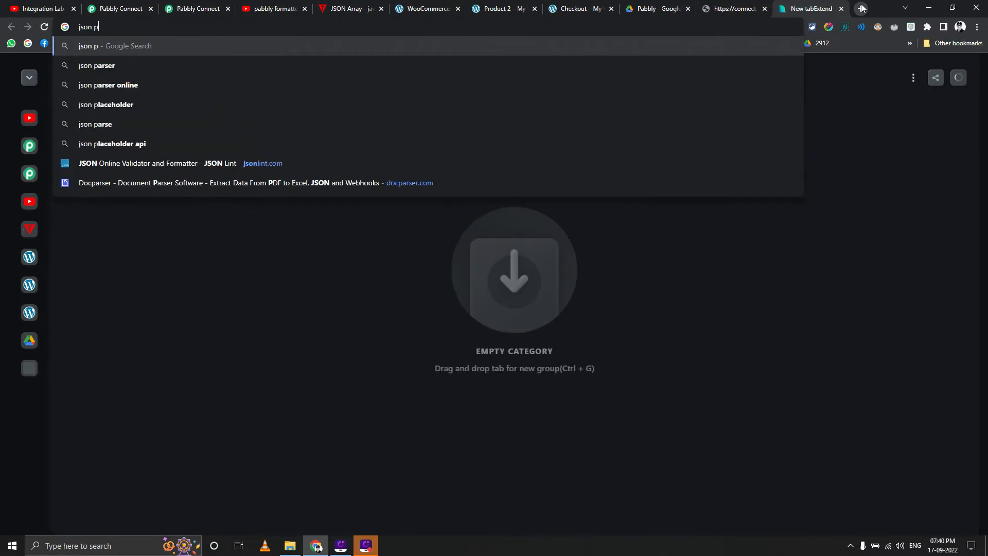
pyautogui.press('BackSpace')
pyautogui.write('formatter')
pyautogui.press('Return')
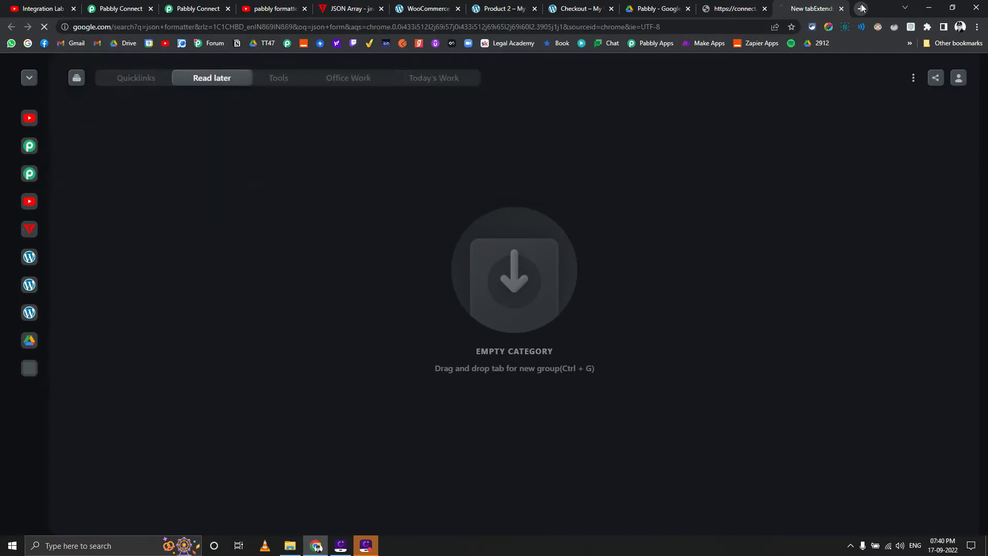
pyautogui.middleClick(221, 170)
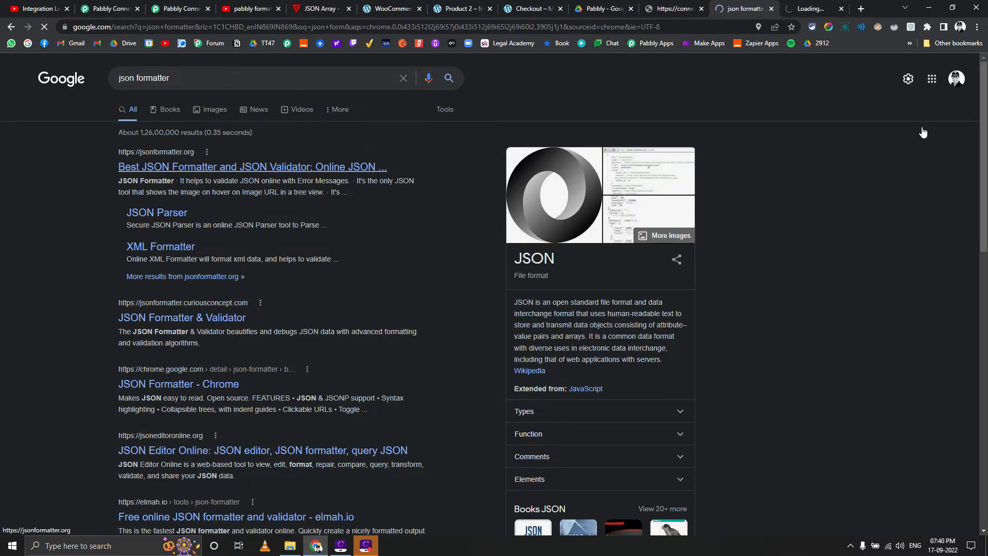
pyautogui.click(816, 8)
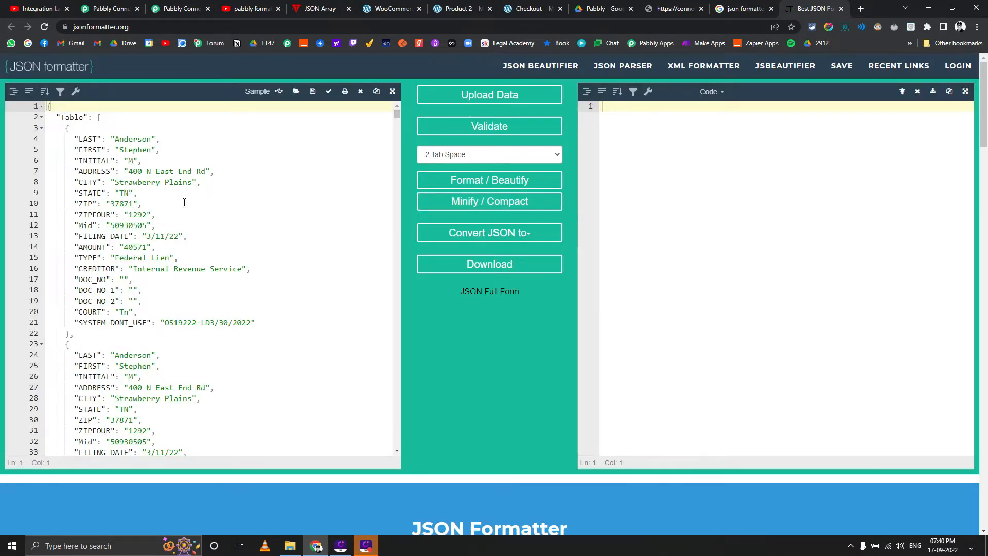
# Replace the sample JSON in the formatter's input editor with the copied Line Items array
pyautogui.click(184, 202)
pyautogui.hotkey('ctrl', 'a')
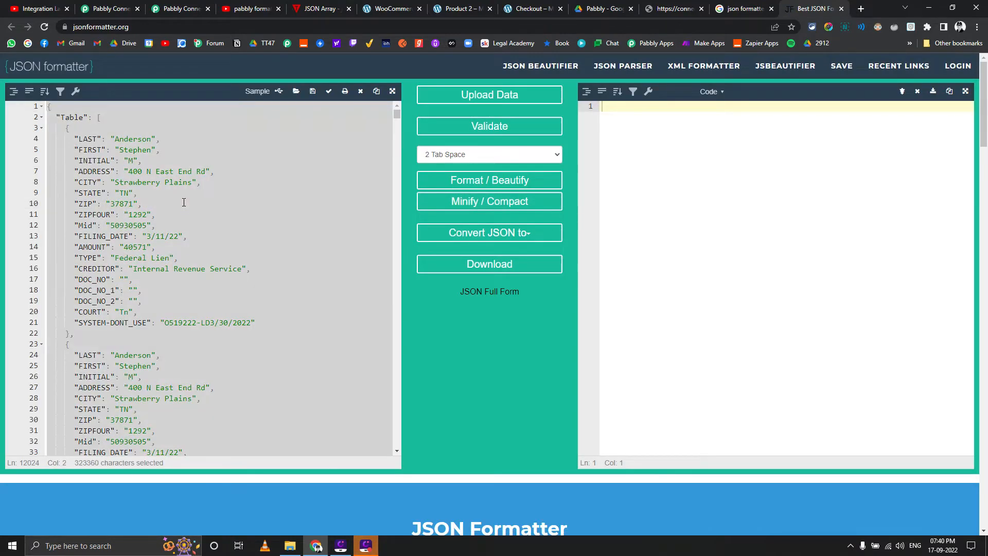
pyautogui.write('[{"id":2,"name":"Product 2","product_id":15,"variation_id":0,"quantity":1,"tax_class":"","subtotal":"2.00","subtotal_tax":"0.00","total":"2.00","total_tax":"0.00","taxes":[],"meta_data":[],"sku":"","price":2,"image":{"id":"","src":""},"parent_name":null},{"id":3,"name":"Product 1","product_id":13,"variation_id":0,"quantity":2,"tax_class":"","subtotal":"2.00","subtotal_tax":"0.00","total":"2.00","total_tax":"0.00","taxes":[],"meta_data":[],"sku":"","price":1,"image":{"id":"","src":""},"parent_name":null}]')
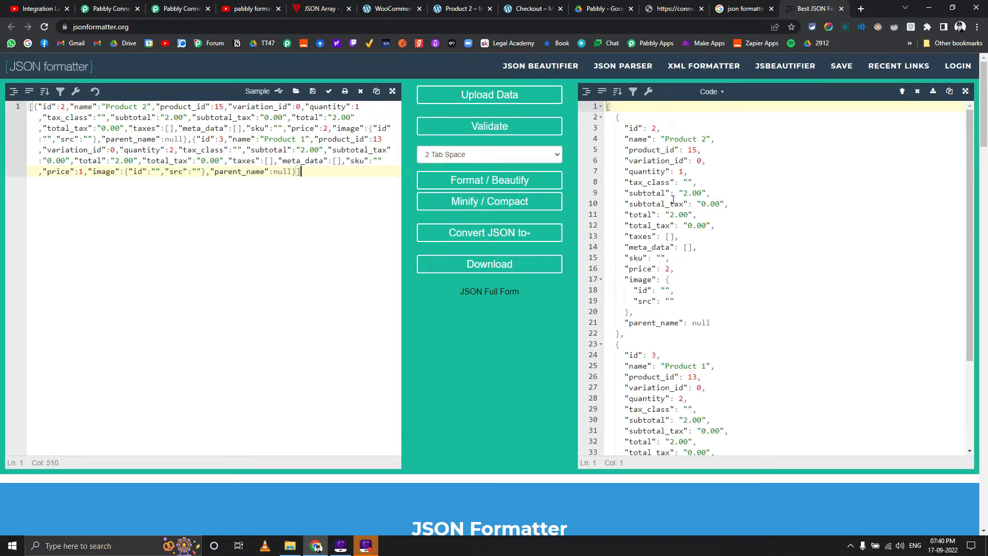
# Examine the formatted array's separate objects for Product 2 and Product 1, including their IDs, quantities and prices
pyautogui.doubleClick(653, 127)
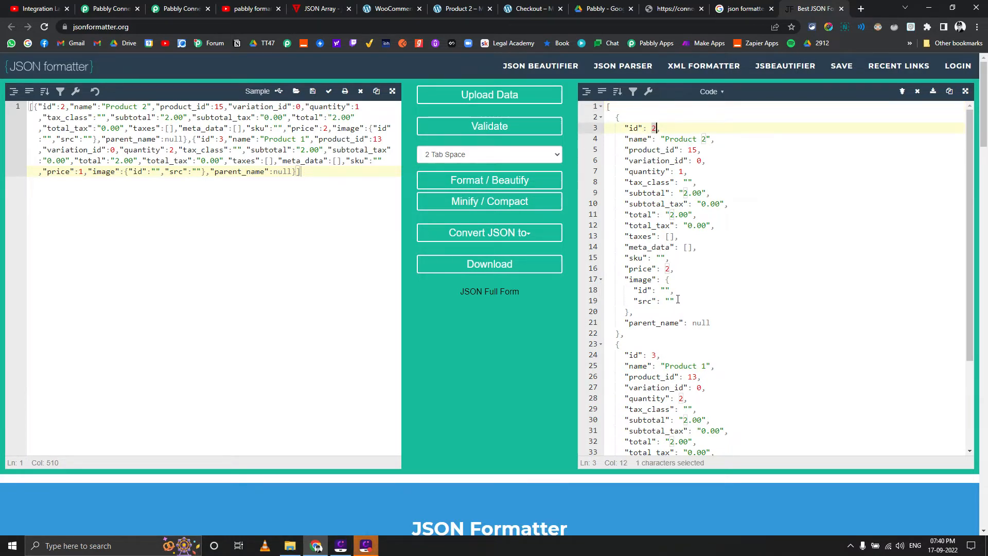
pyautogui.scroll(-1, 677, 299)
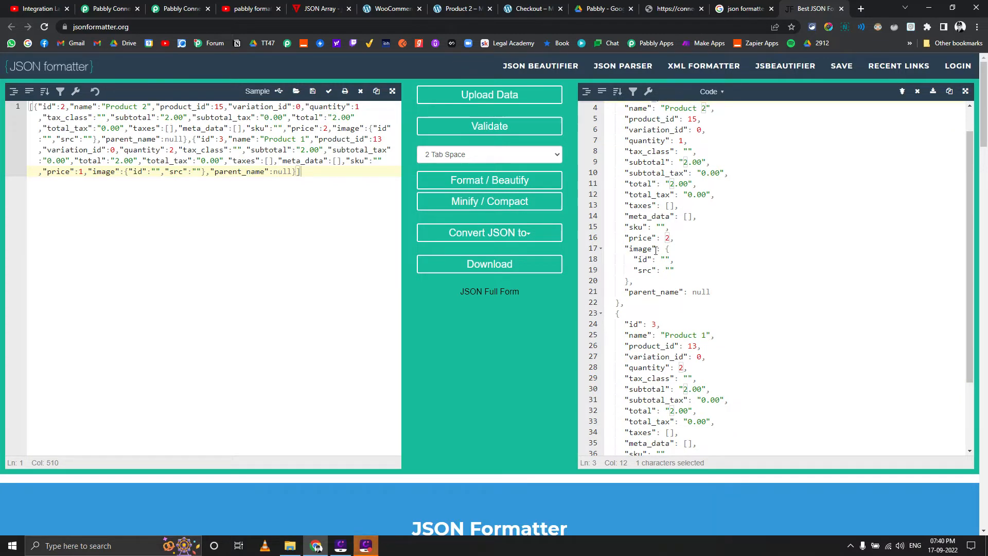
pyautogui.scroll(1, 661, 254)
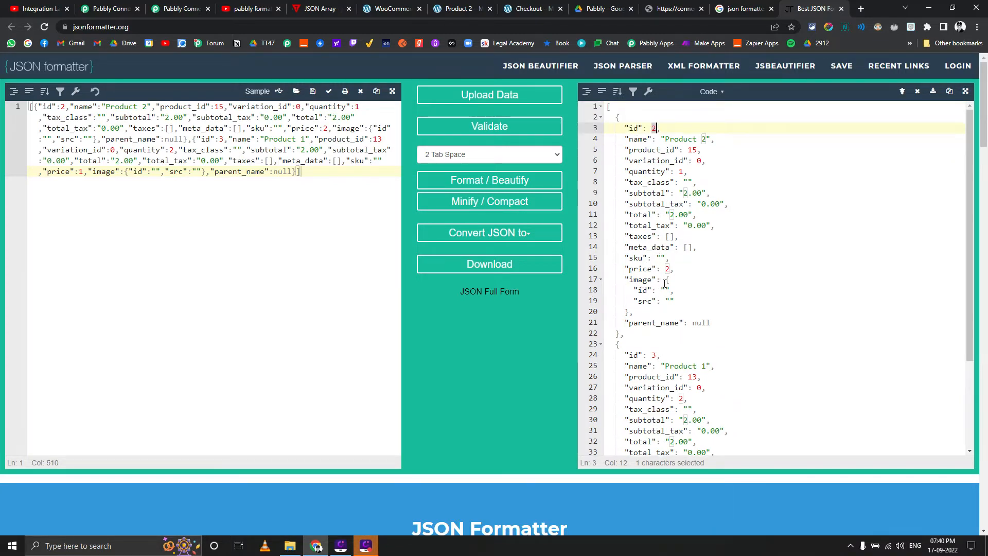
pyautogui.scroll(-1, 665, 284)
pyautogui.scroll(1, 658, 259)
pyautogui.scroll(-2, 642, 285)
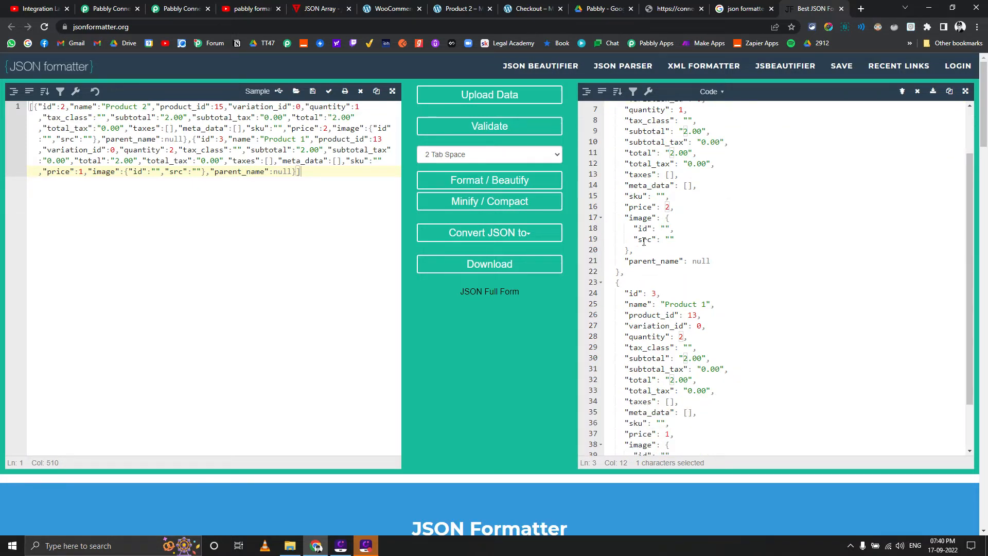
pyautogui.scroll(-5, 640, 278)
pyautogui.scroll(4, 648, 281)
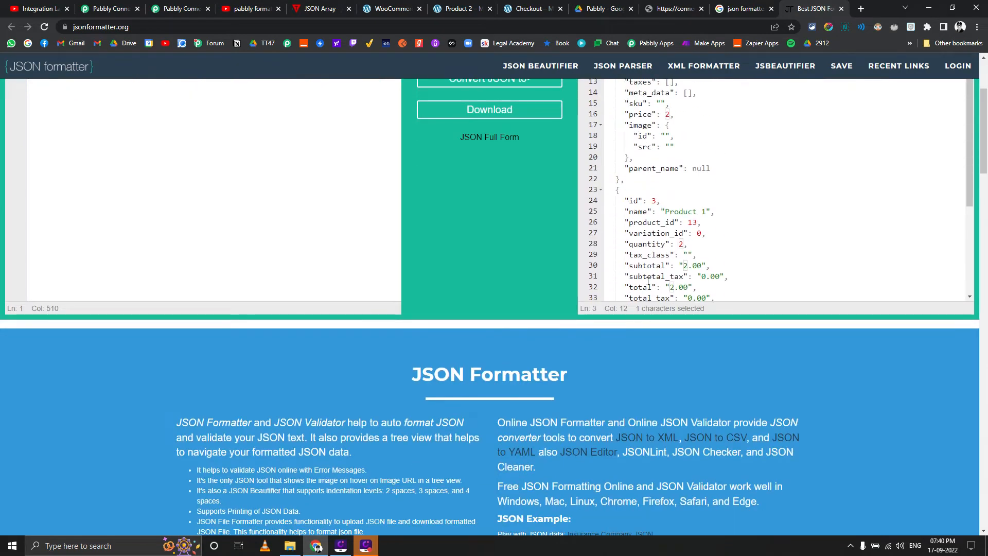
pyautogui.scroll(-4, 658, 265)
pyautogui.scroll(7, 654, 272)
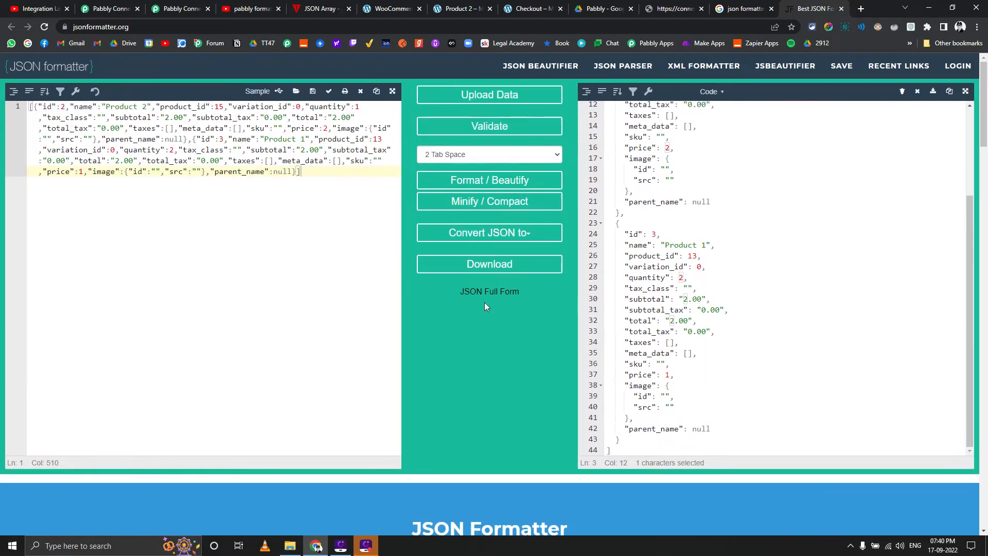
pyautogui.scroll(-2, 695, 255)
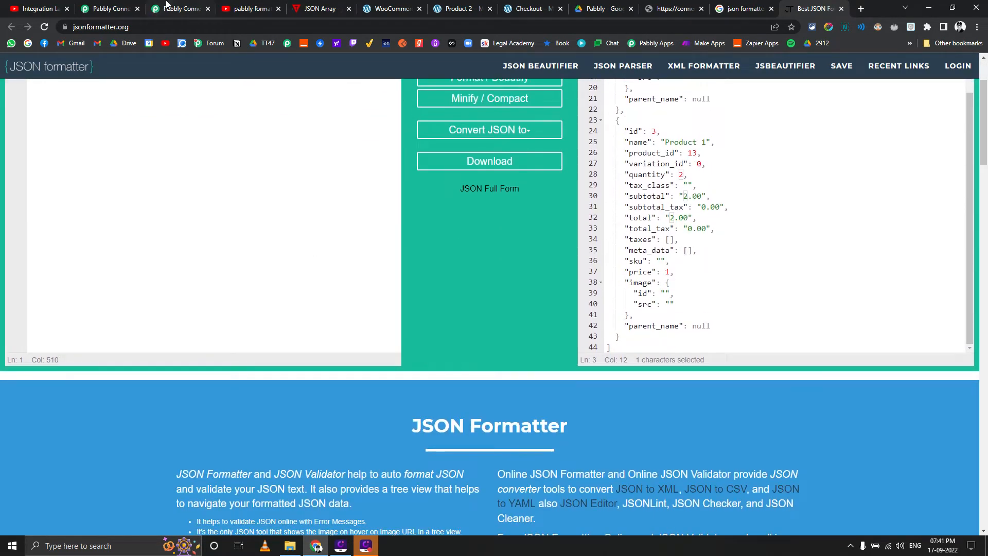
# Return to the Pabbly Connect workflow and set the second step's app to Iterator
pyautogui.moveTo(166, 4)
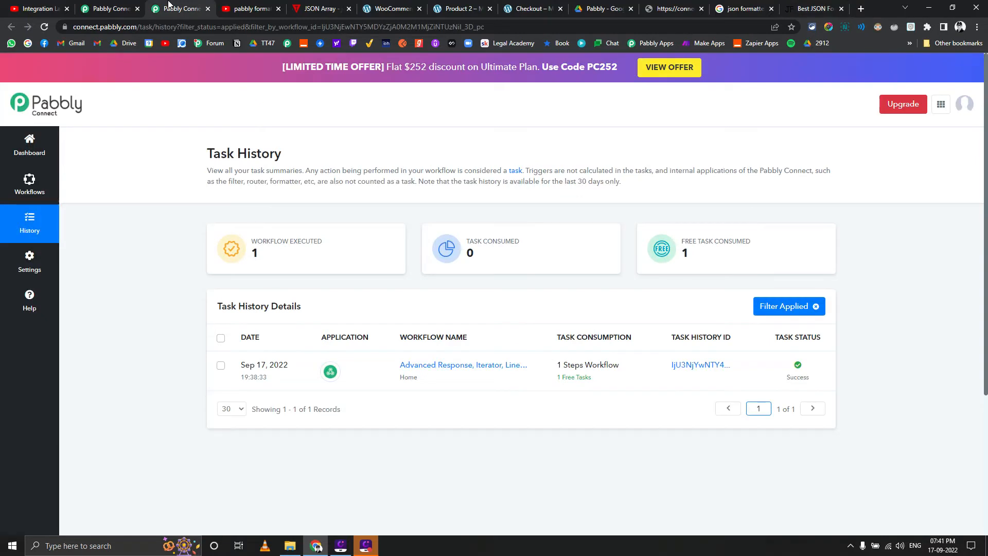
pyautogui.click(128, 4)
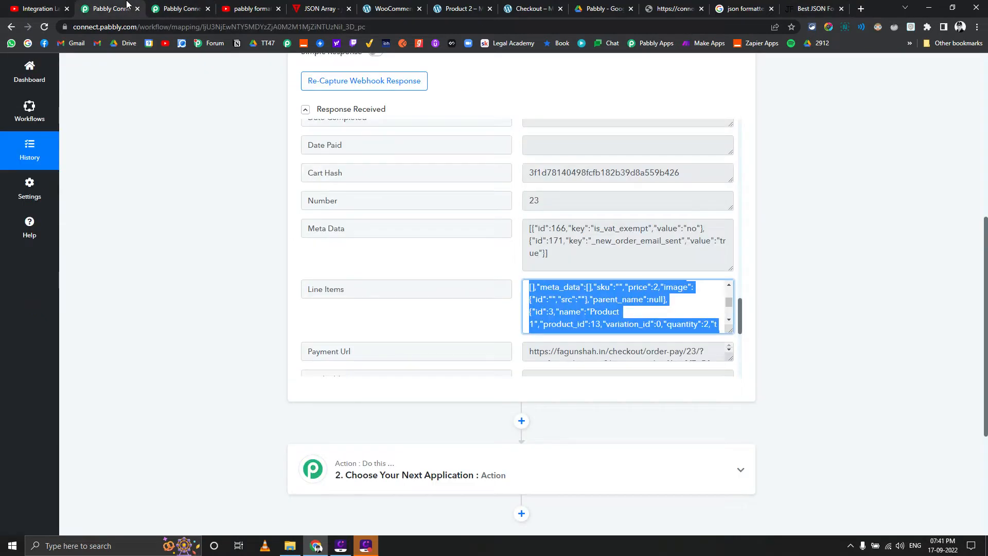
pyautogui.scroll(-2, 211, 219)
pyautogui.click(212, 219)
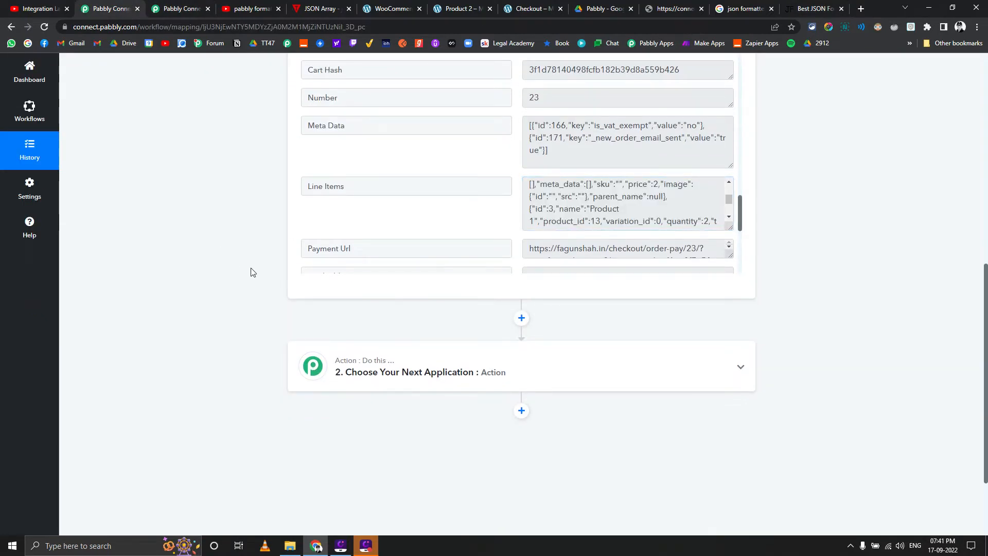
pyautogui.click(376, 384)
pyautogui.scroll(-2, 374, 315)
pyautogui.write('iter')
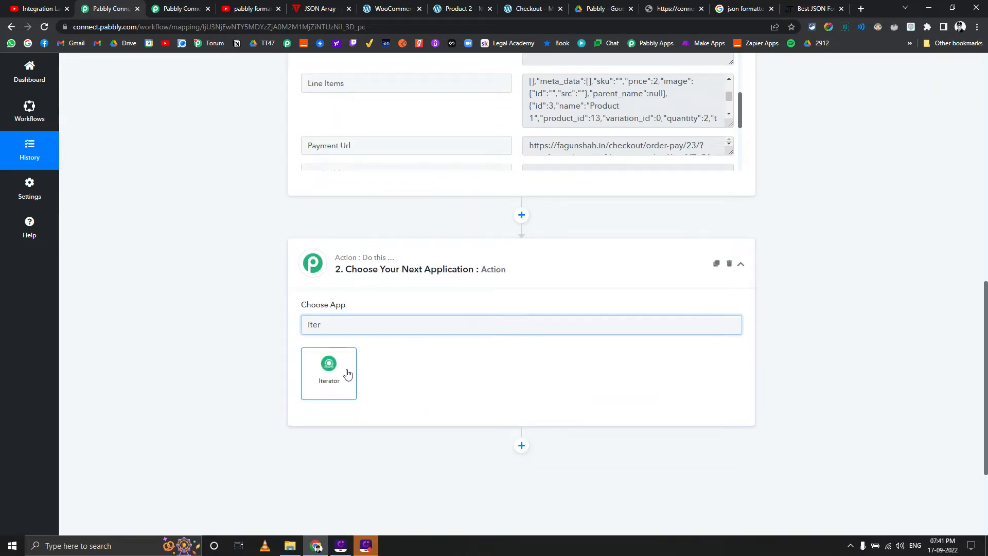
pyautogui.click(341, 374)
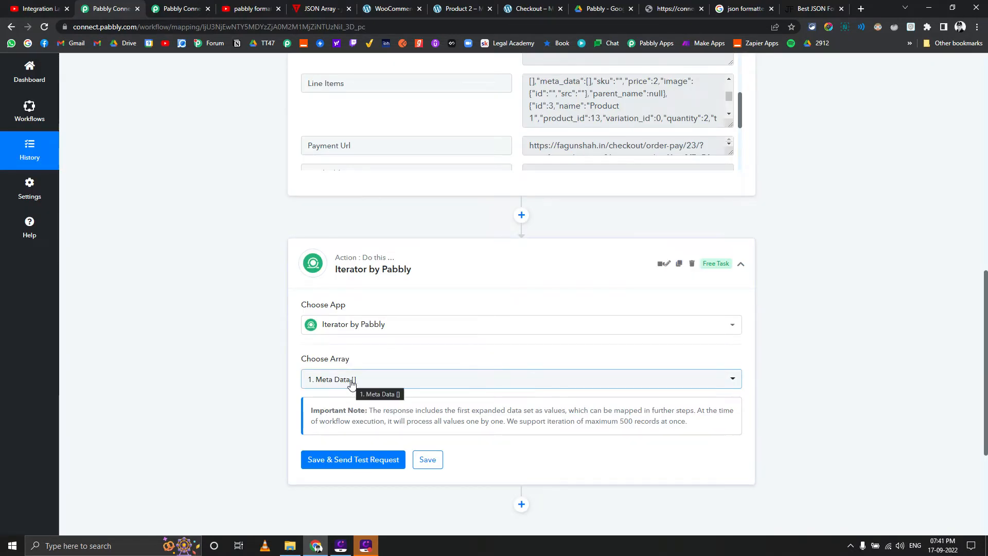
# Set the Iterator's array to Line Items from the webhook response, then save and send a test request
pyautogui.click(352, 381)
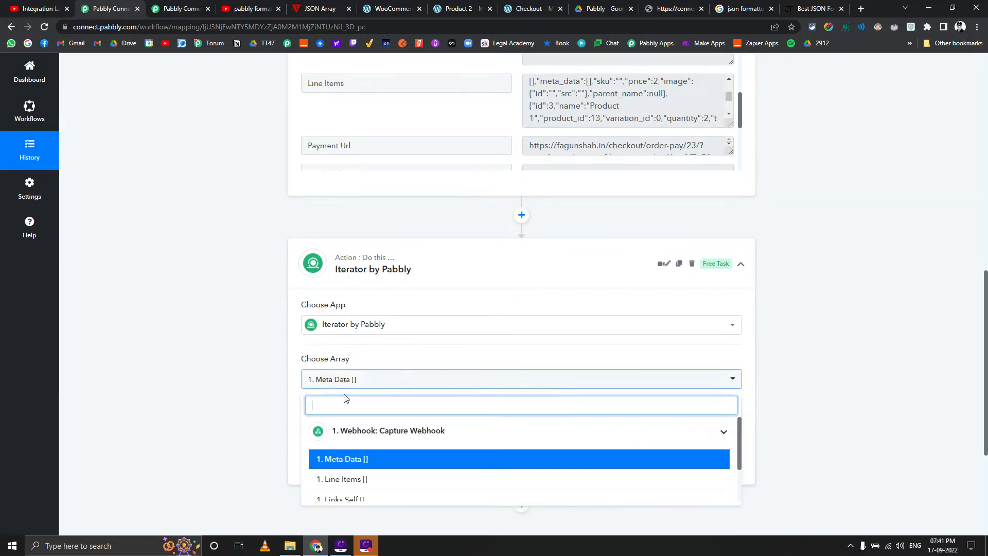
pyautogui.click(341, 479)
pyautogui.click(354, 459)
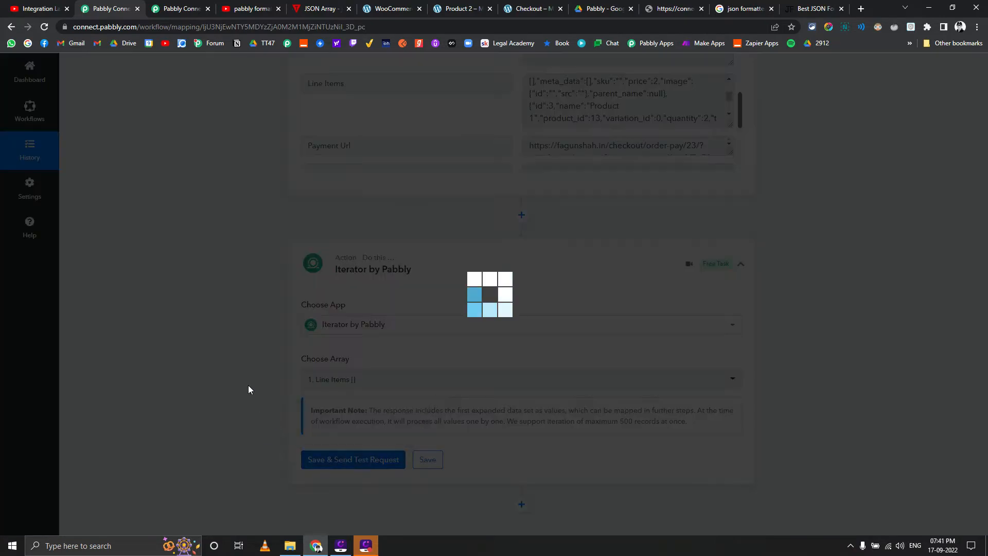
# Examine the Iterator's response fields for the first line item, including its name, product ID, quantity, totals and price
pyautogui.scroll(-6, 227, 369)
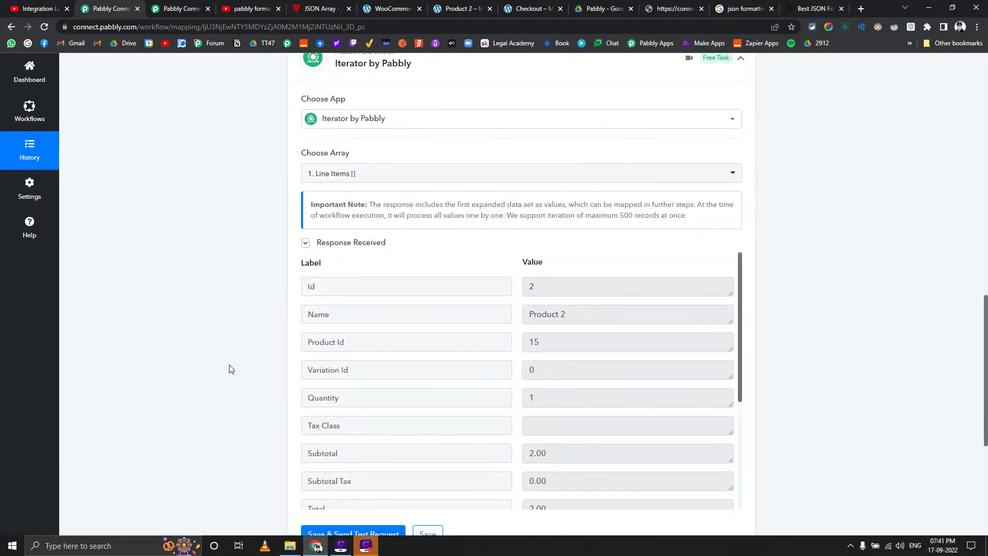
pyautogui.scroll(-4, 602, 223)
pyautogui.scroll(4, 248, 294)
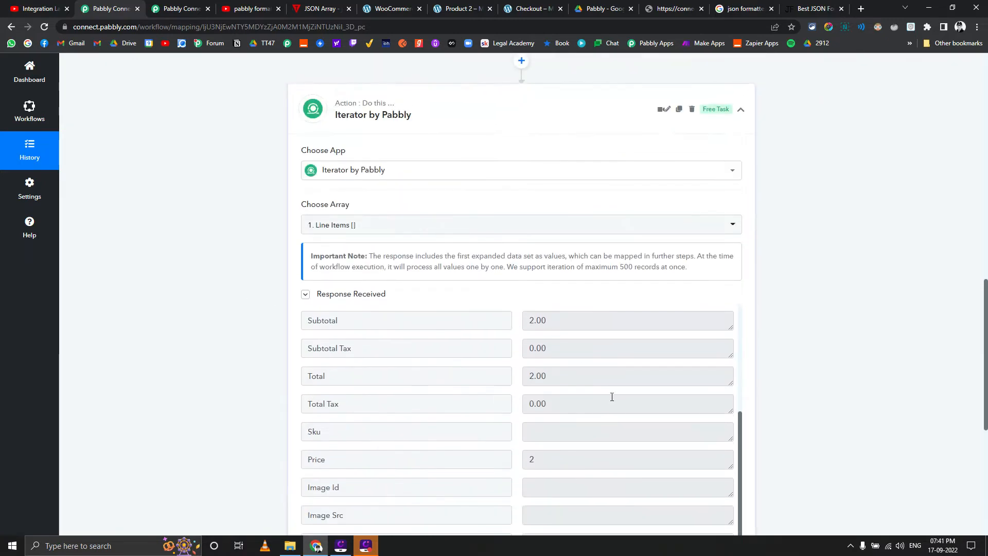
pyautogui.scroll(4, 613, 399)
pyautogui.scroll(-6, 268, 334)
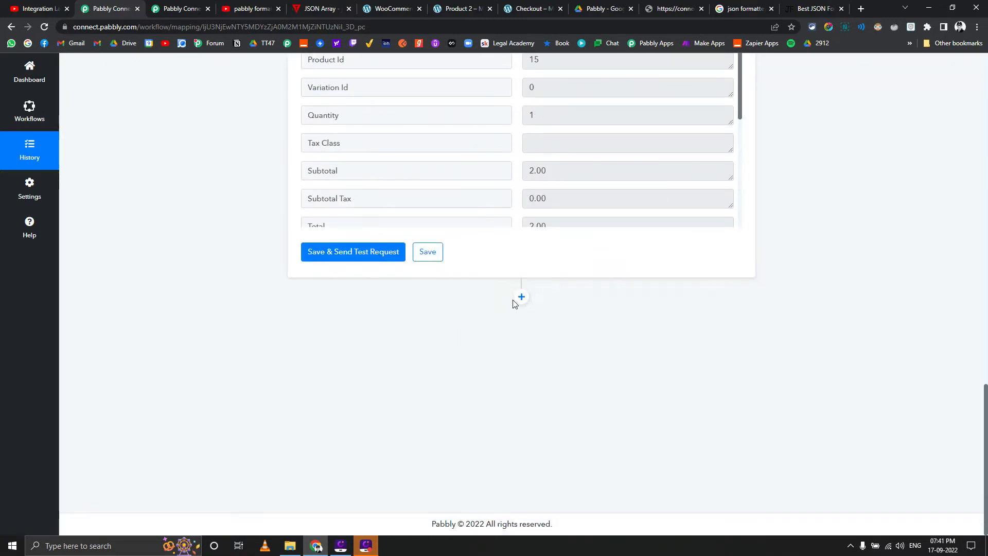
pyautogui.scroll(8, 108, 342)
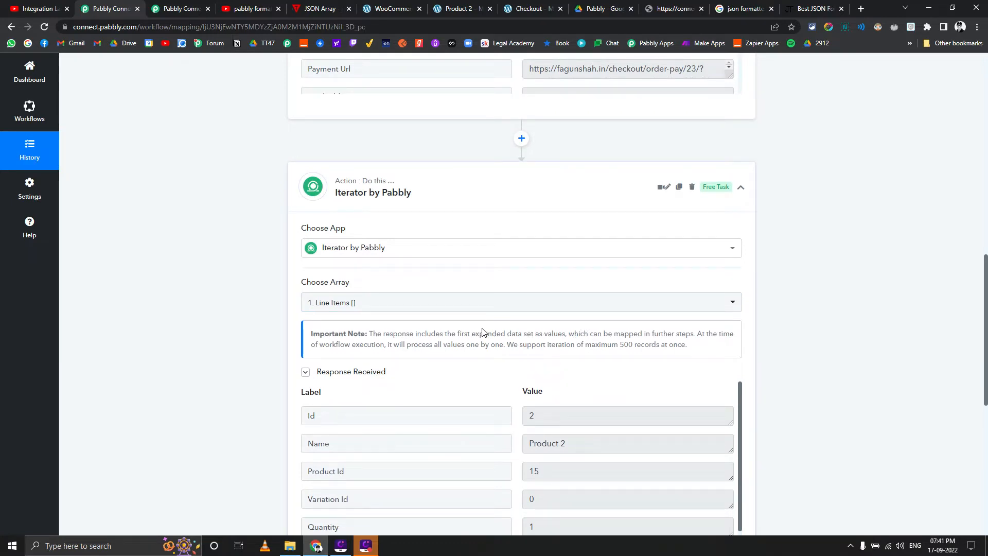
pyautogui.scroll(-2, 482, 332)
pyautogui.scroll(-6, 239, 311)
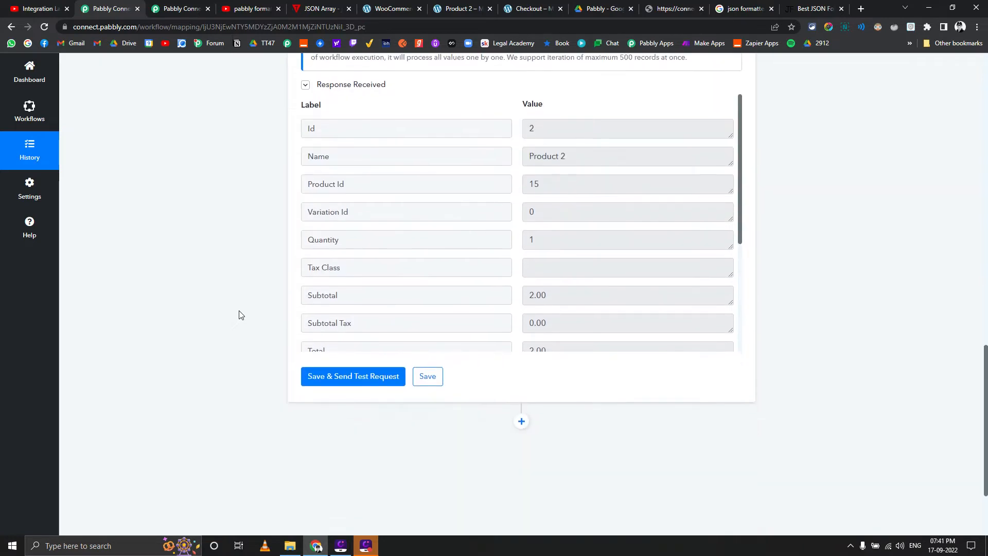
# Add a Google Sheets action with the Add New Row event after the Iterator, using the existing connection Google Sheets #1
pyautogui.click(521, 297)
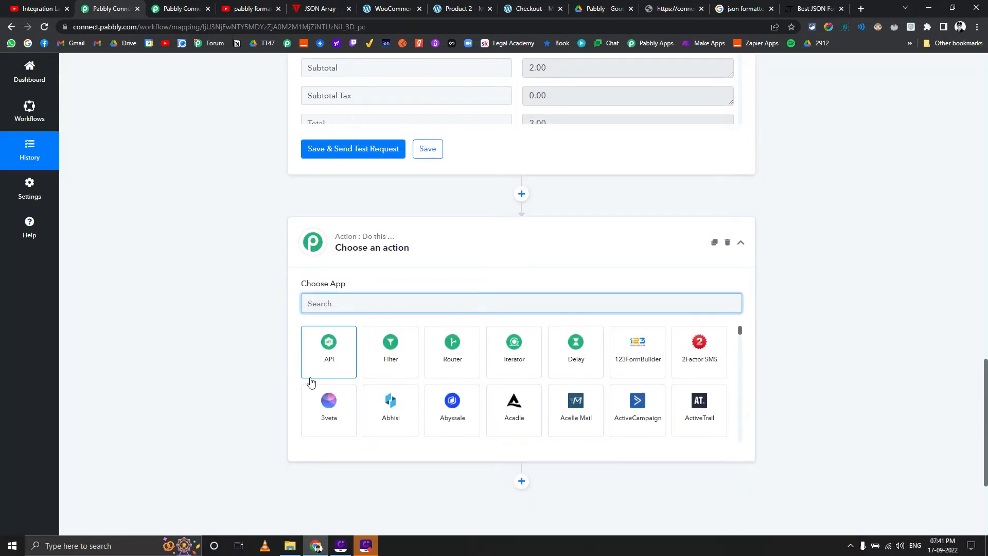
pyautogui.write('shee')
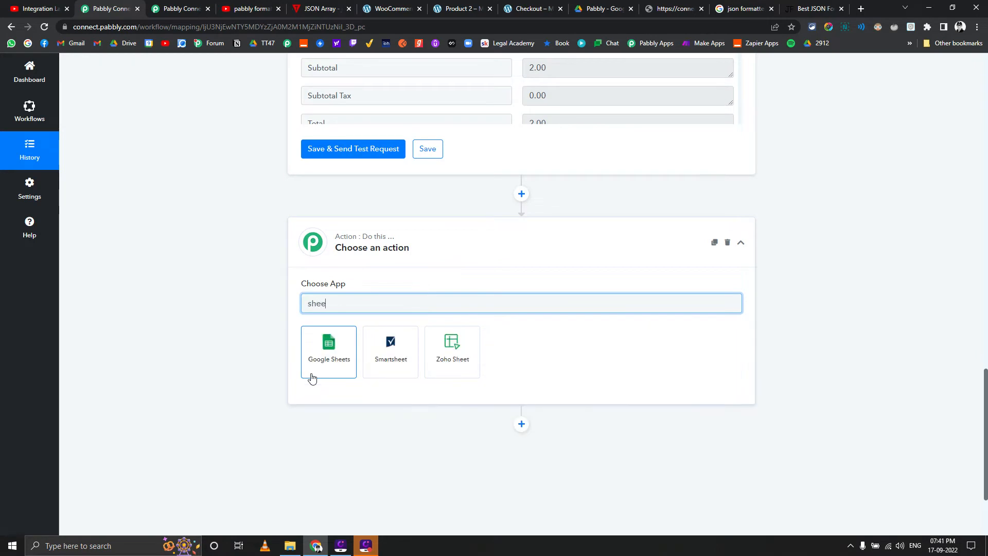
pyautogui.click(337, 363)
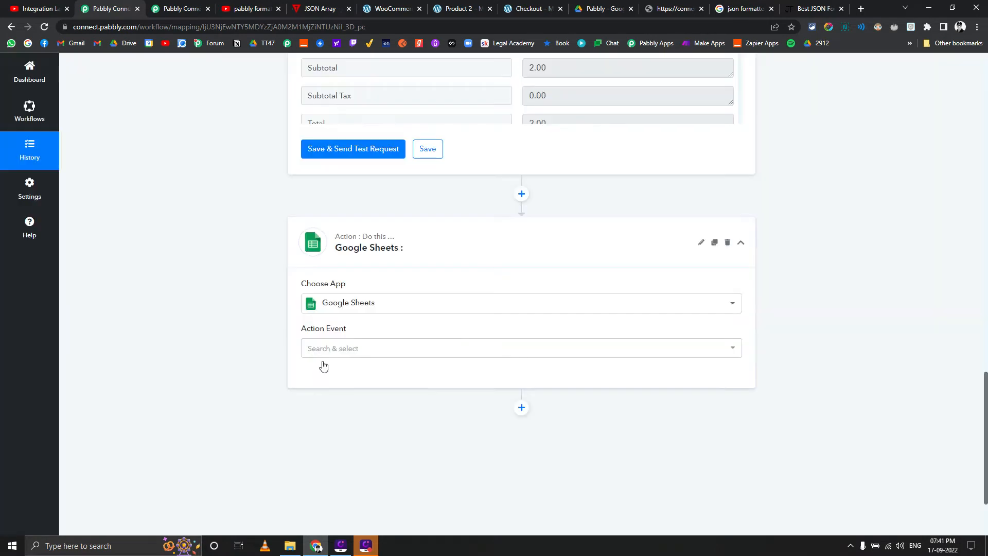
pyautogui.click(331, 358)
pyautogui.click(340, 122)
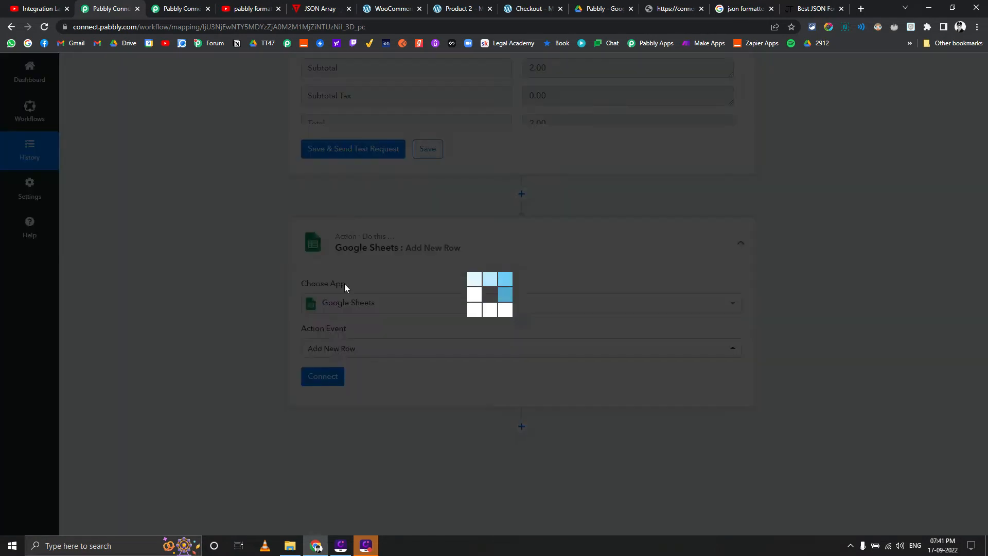
pyautogui.click(330, 377)
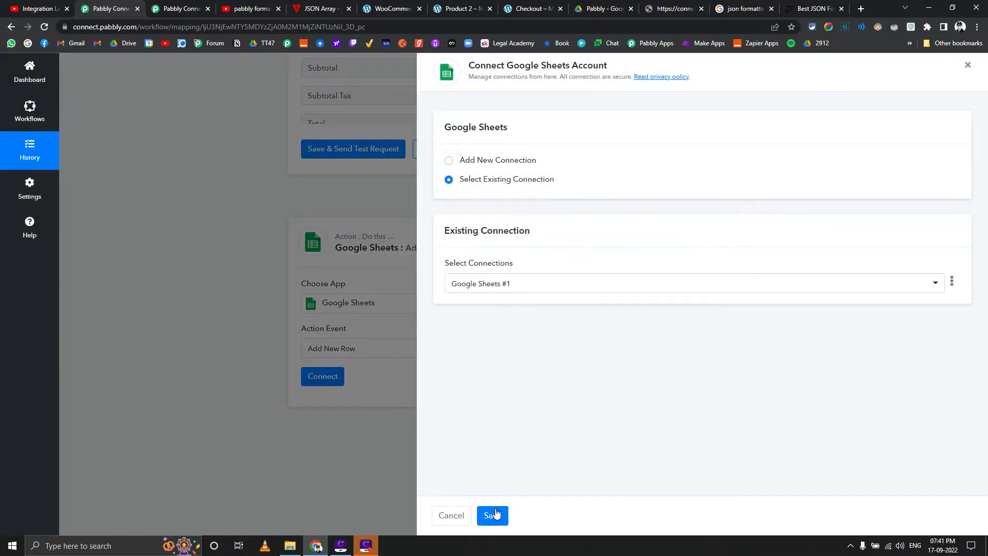
pyautogui.click(494, 515)
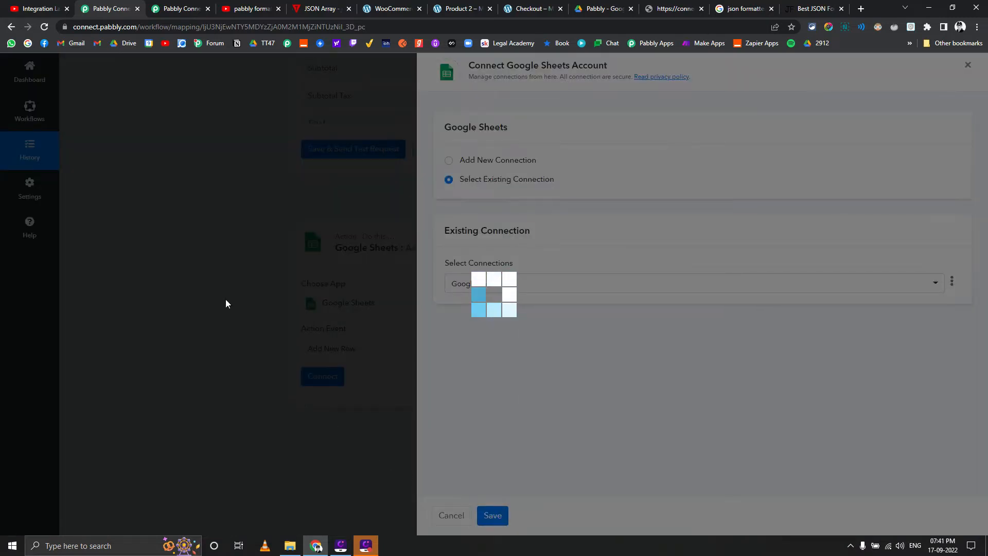
# Map the Iterator's Name to the new row's Name field and its Product Id to the Email field
pyautogui.scroll(-4, 226, 302)
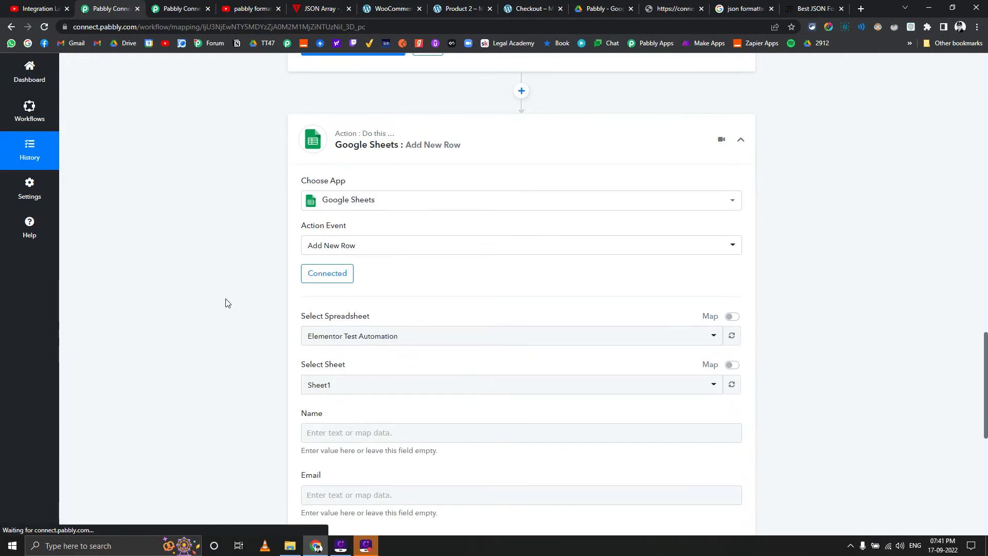
pyautogui.scroll(-3, 278, 289)
pyautogui.click(337, 176)
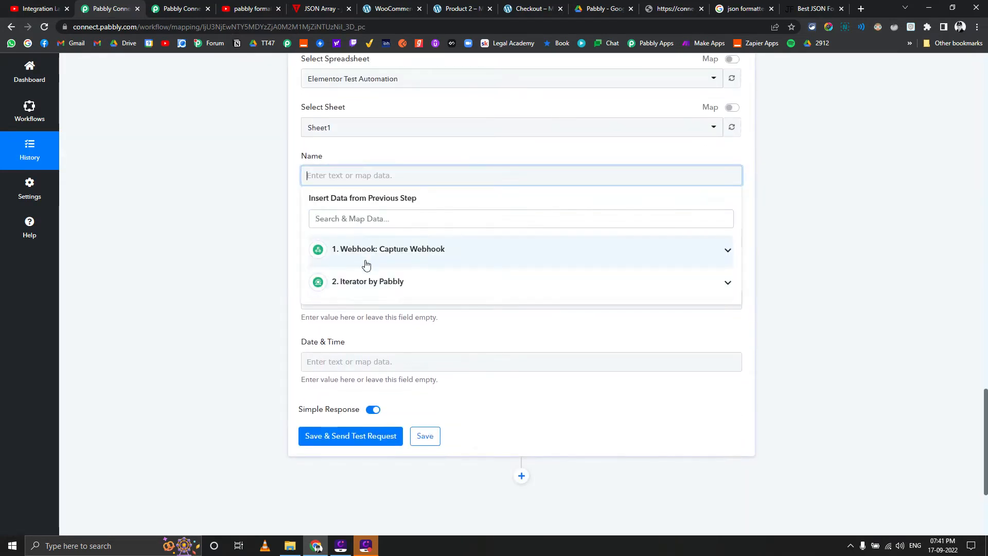
pyautogui.click(372, 280)
pyautogui.click(390, 340)
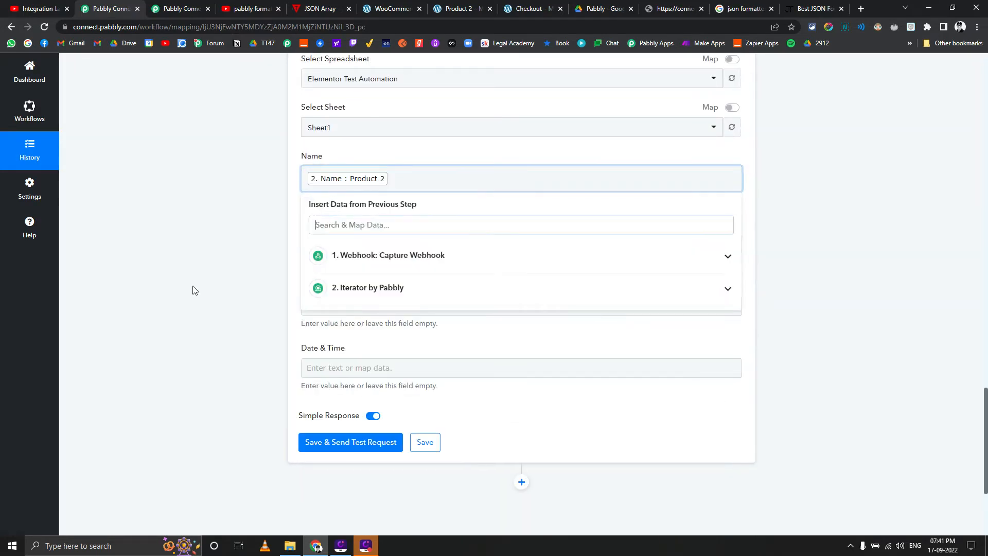
pyautogui.click(350, 244)
pyautogui.click(369, 350)
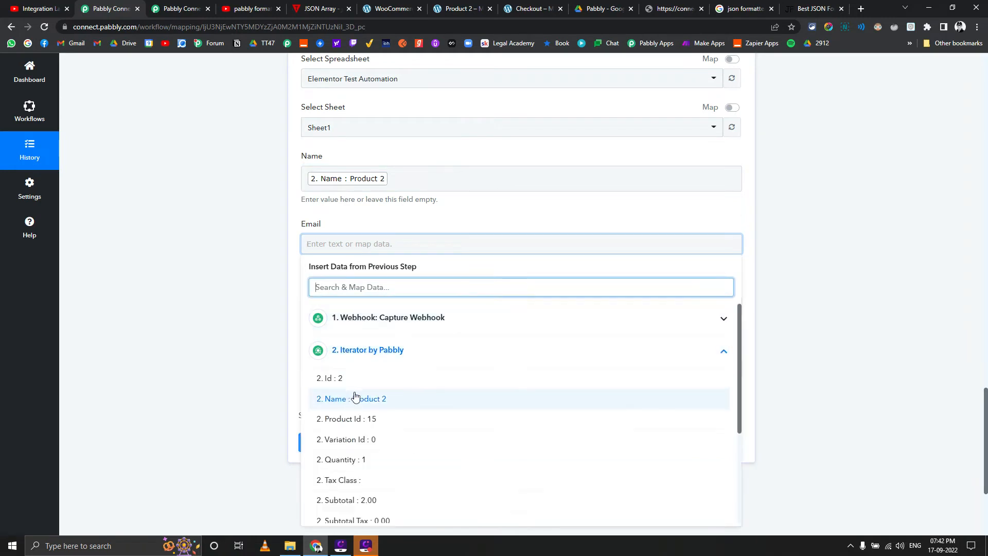
pyautogui.scroll(-1, 374, 441)
pyautogui.click(366, 375)
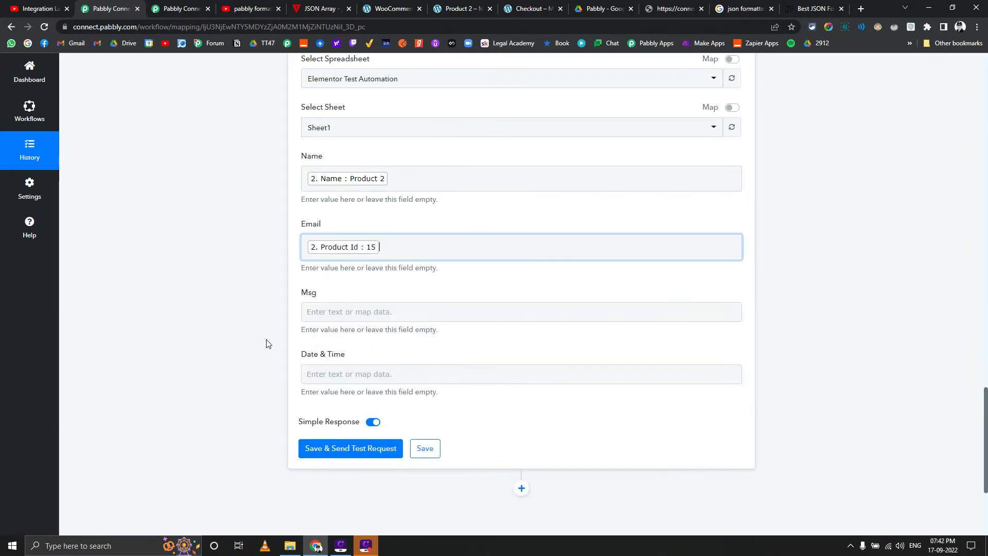
# Map the Iterator's Quantity to the new row's Msg field and its Total to the Date & Time field
pyautogui.click(309, 314)
pyautogui.click(371, 387)
pyautogui.click(379, 391)
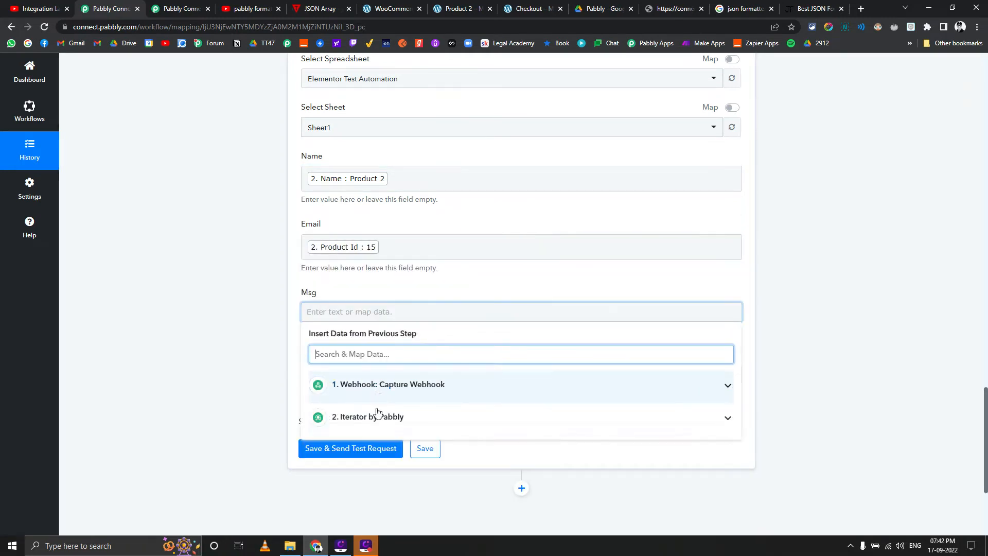
pyautogui.click(407, 418)
pyautogui.scroll(-3, 361, 453)
pyautogui.click(350, 474)
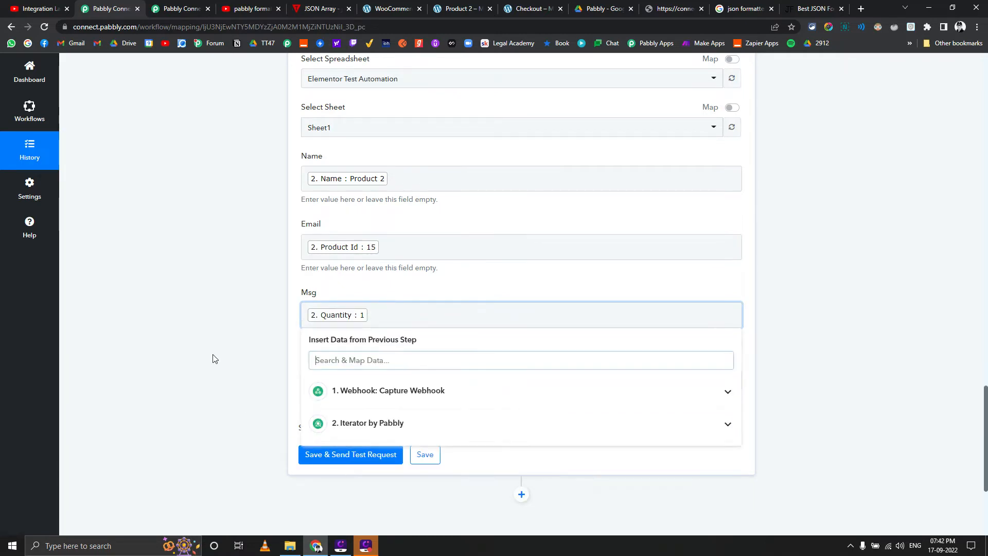
pyautogui.click(324, 372)
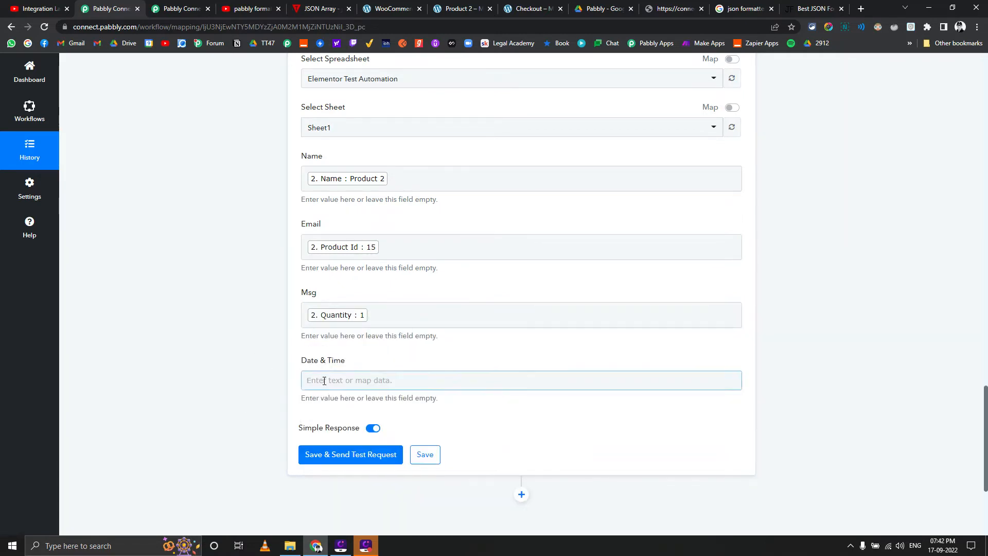
pyautogui.scroll(-4, 229, 367)
pyautogui.click(391, 297)
pyautogui.scroll(-3, 380, 399)
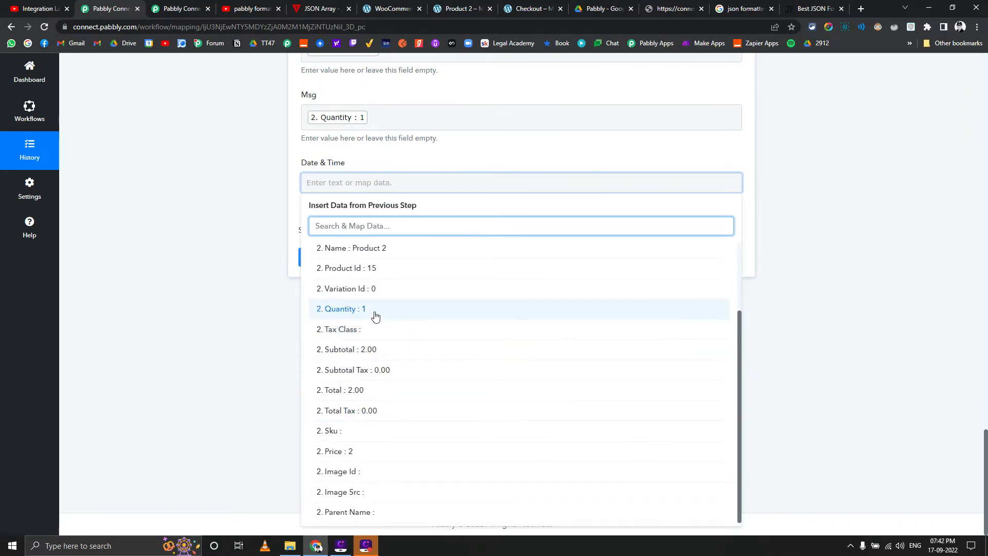
pyautogui.click(381, 398)
pyautogui.scroll(5, 232, 309)
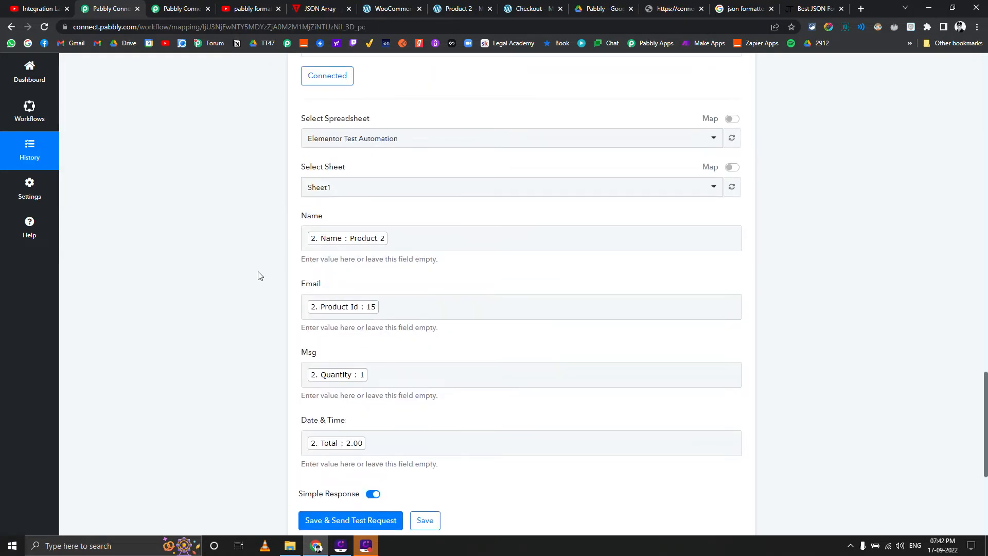
# Switch to Google Drive and open the Elementor Test Automation spreadsheet
pyautogui.click(161, 7)
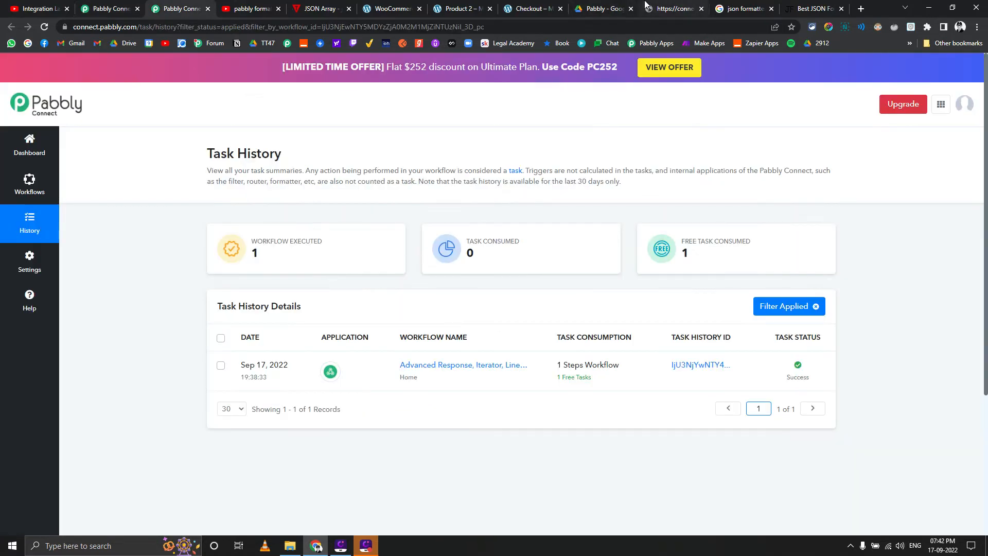
pyautogui.click(603, 9)
pyautogui.doubleClick(250, 199)
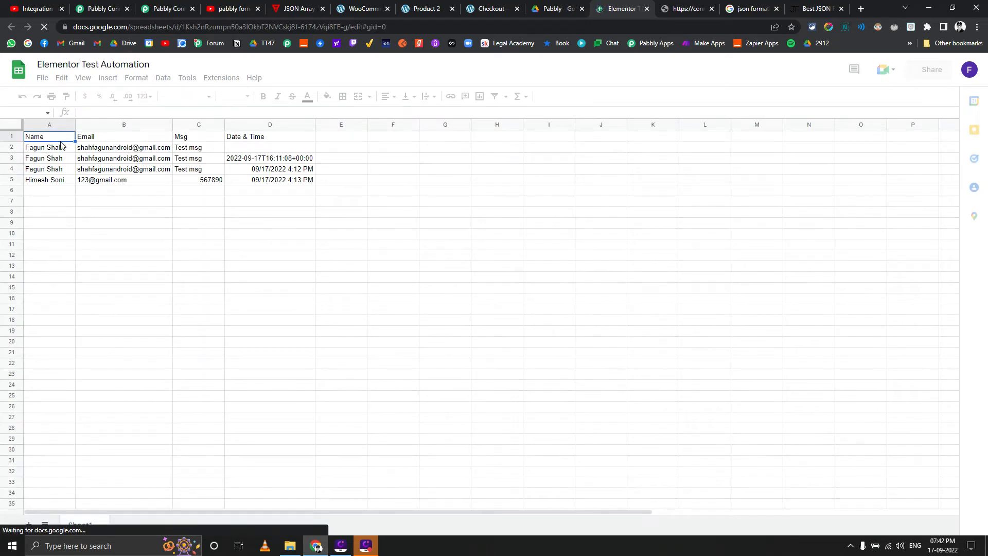
# Rename the header cells A1 to D1 of Sheet1 as Product, Pro Id, Qnt and Total
pyautogui.write('t')
pyautogui.press('Tab')
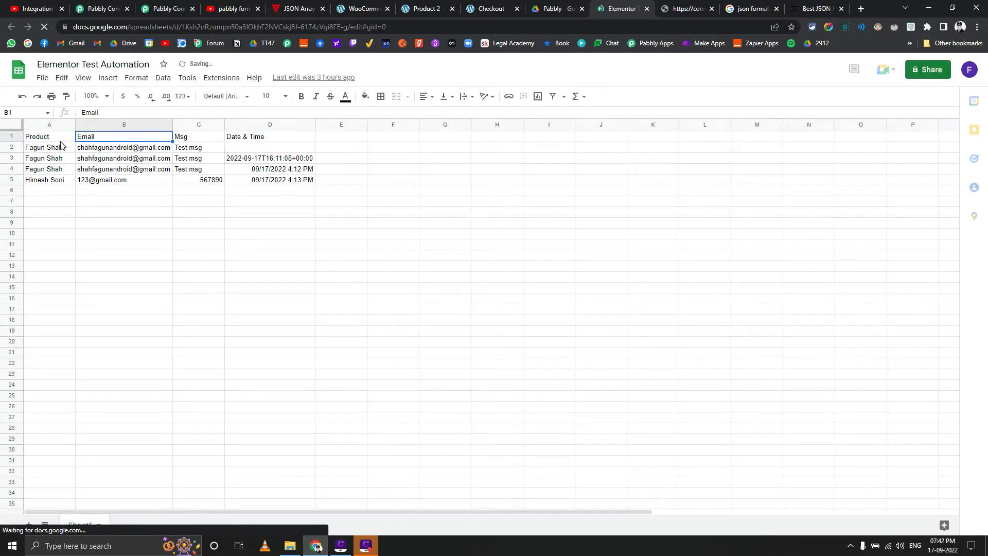
pyautogui.write('Pro Id')
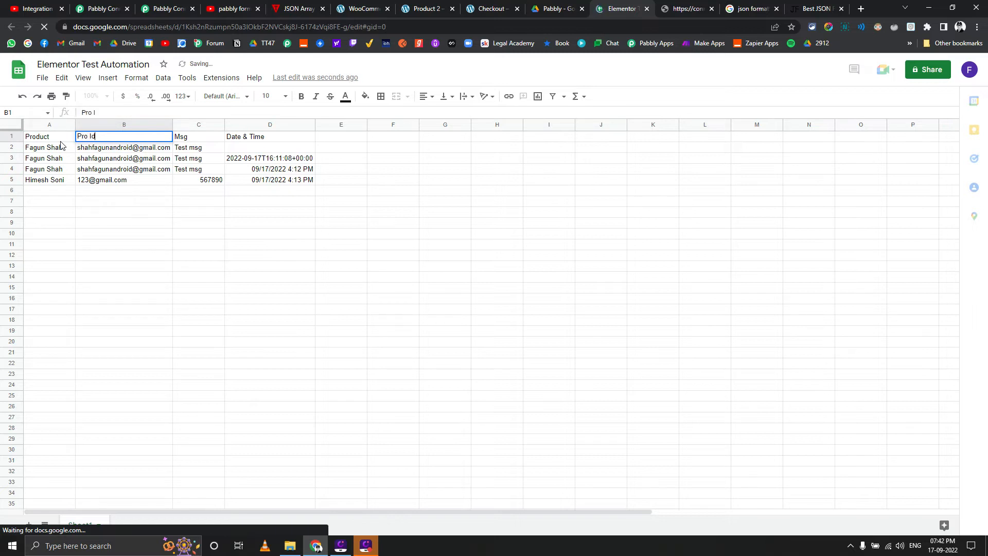
pyautogui.press('Tab')
pyautogui.write('Q')
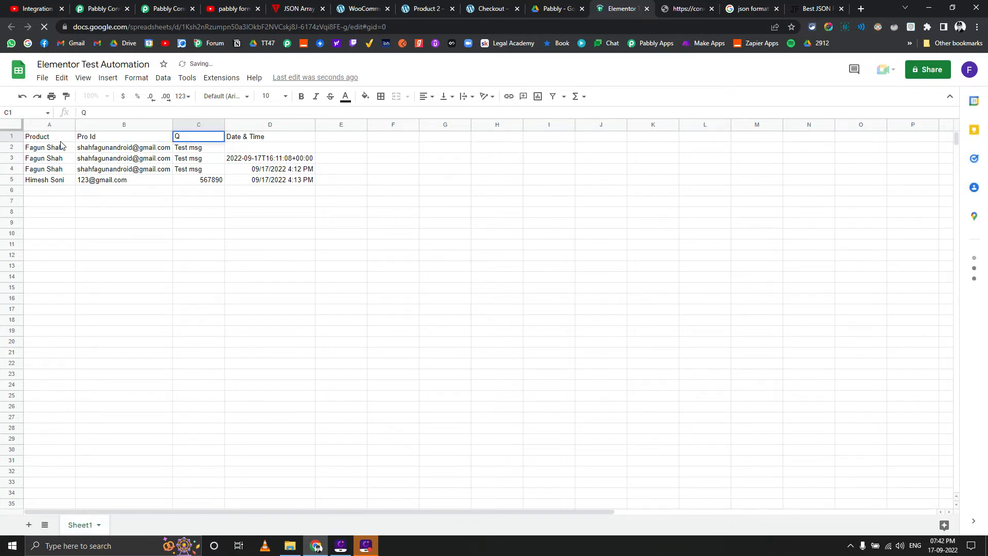
pyautogui.write('nt')
pyautogui.press('Tab')
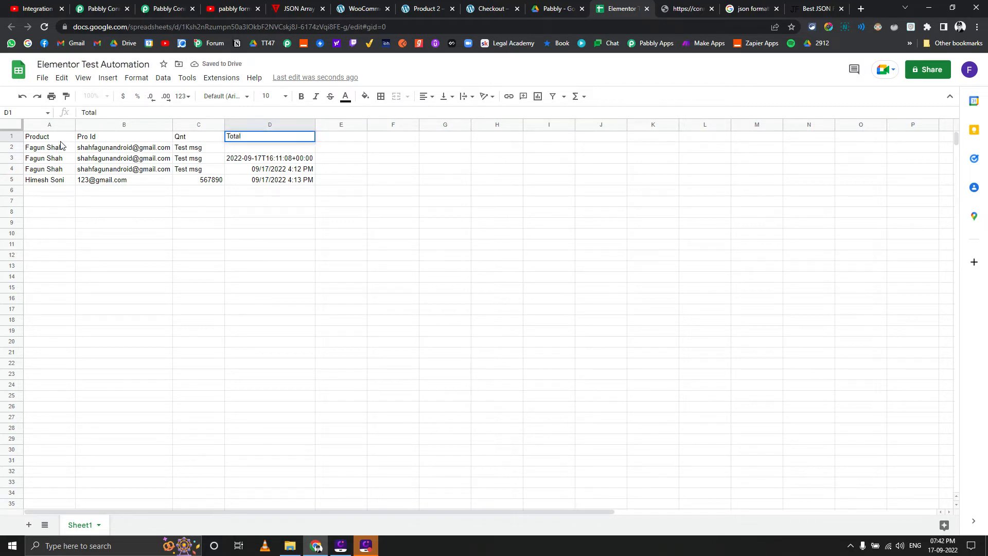
pyautogui.press('Left')
pyautogui.press('Left')
pyautogui.press('Right')
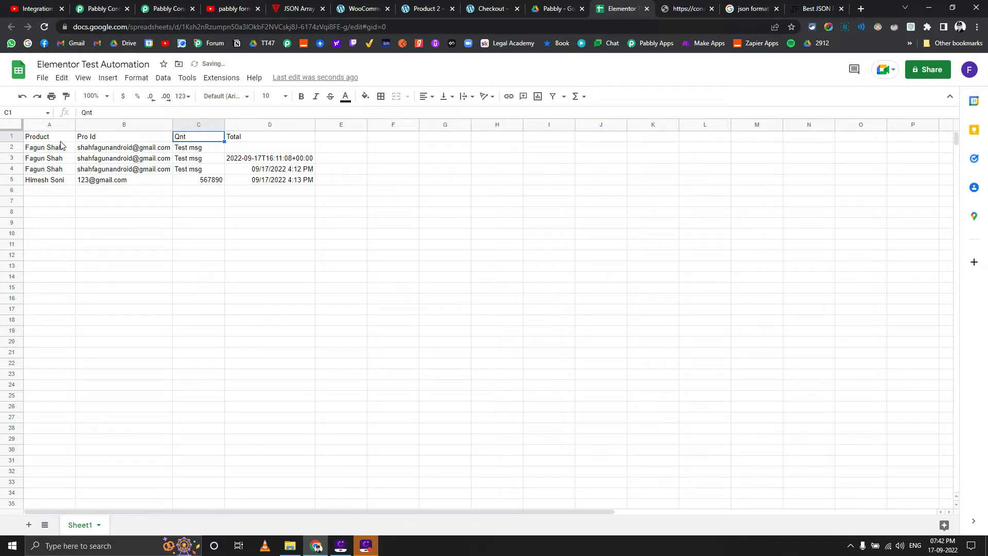
# Rename the header in C1 as Qty and delete the old sample rows 2 to 5 from Sheet1
pyautogui.press('Return')
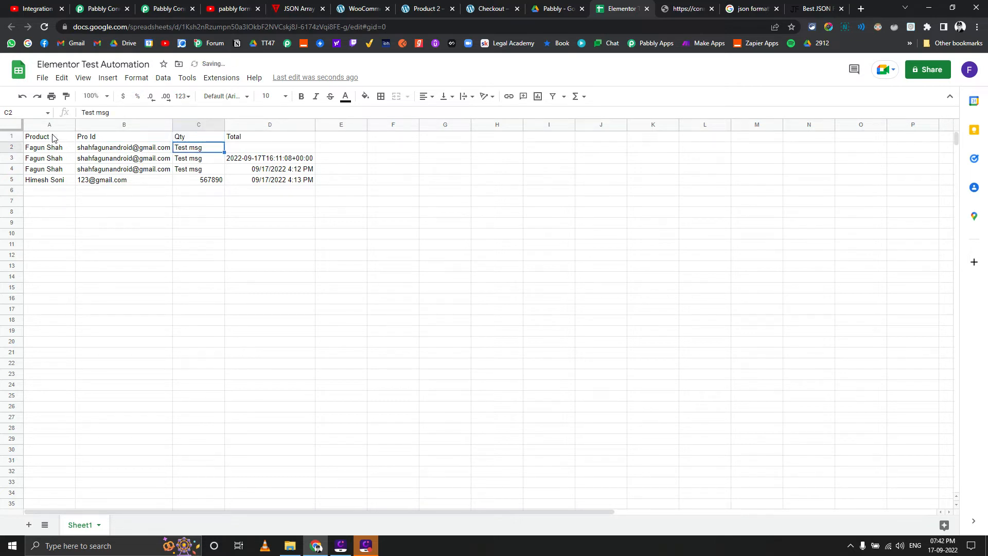
pyautogui.click(9, 147)
pyautogui.hotkey('shift', 'Down')
pyautogui.hotkey('shift', 'Down')
pyautogui.hotkey('shift', 'Down')
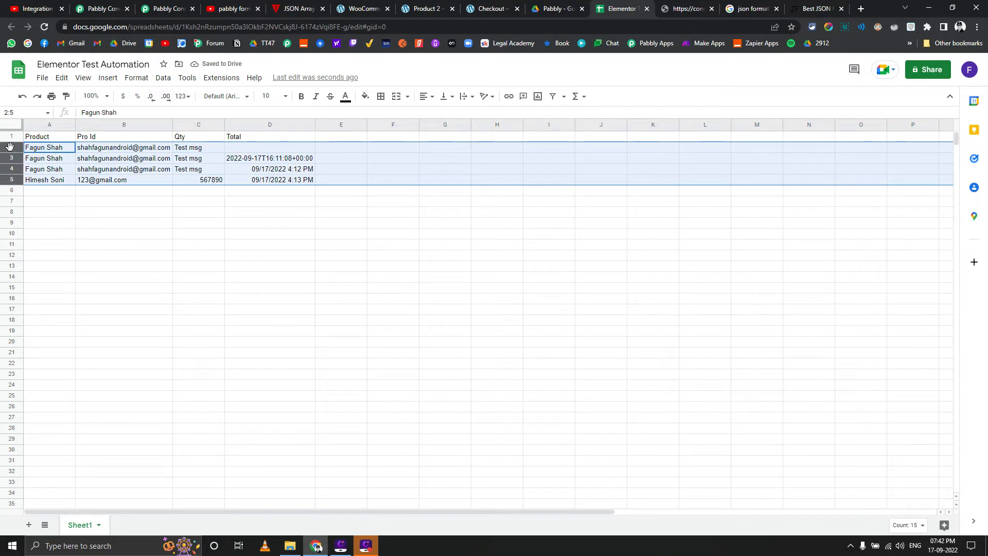
pyautogui.rightClick(10, 146)
pyautogui.click(43, 265)
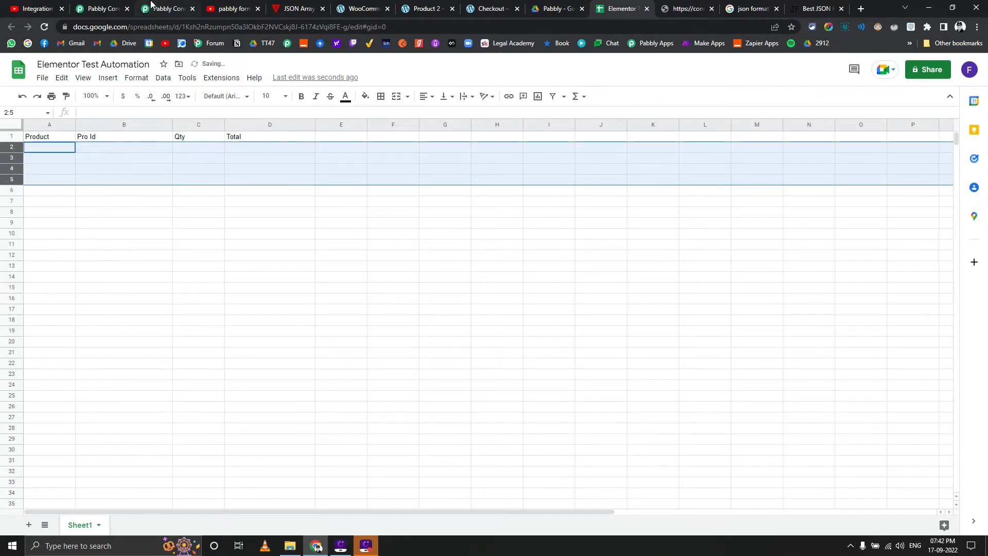
# Return to the Pabbly workflow, save the Google Sheets action with a test request, and check the spreadsheet for the new row
pyautogui.click(152, 6)
pyautogui.click(88, 6)
pyautogui.scroll(-3, 172, 212)
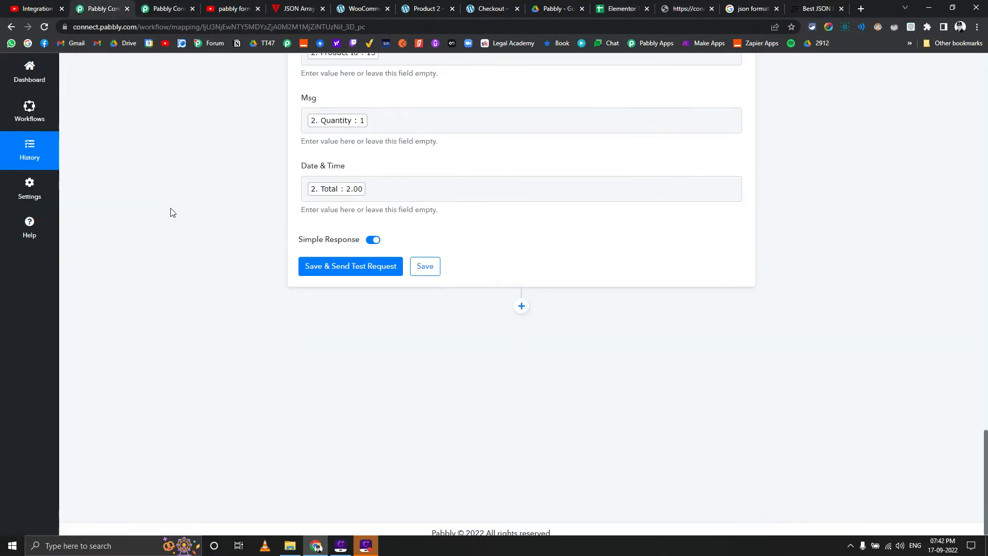
pyautogui.scroll(4, 251, 400)
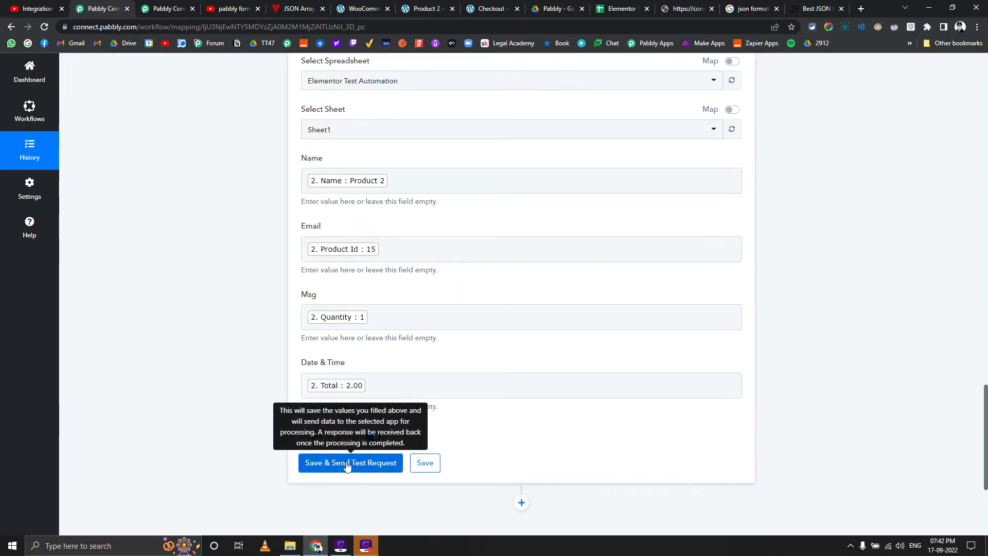
pyautogui.click(327, 459)
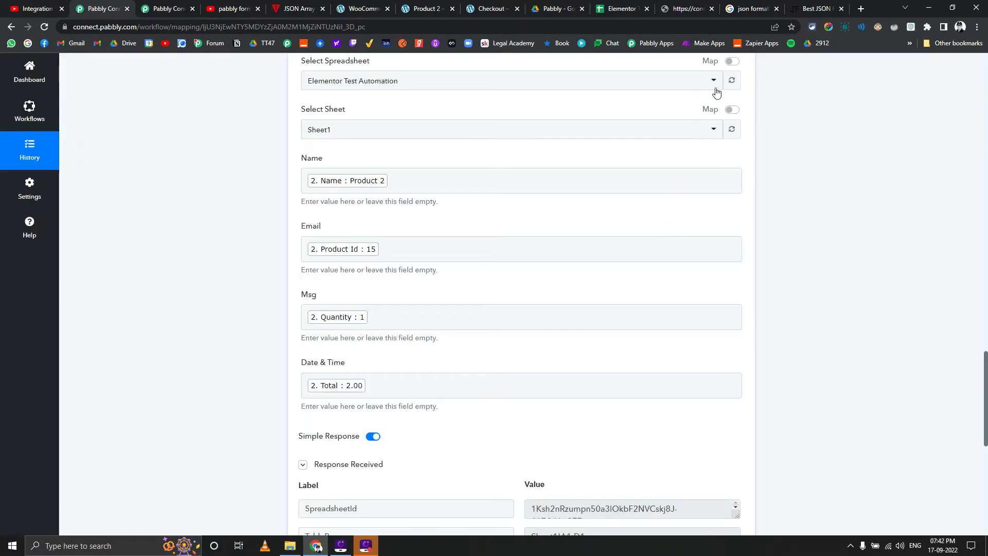
pyautogui.click(620, 8)
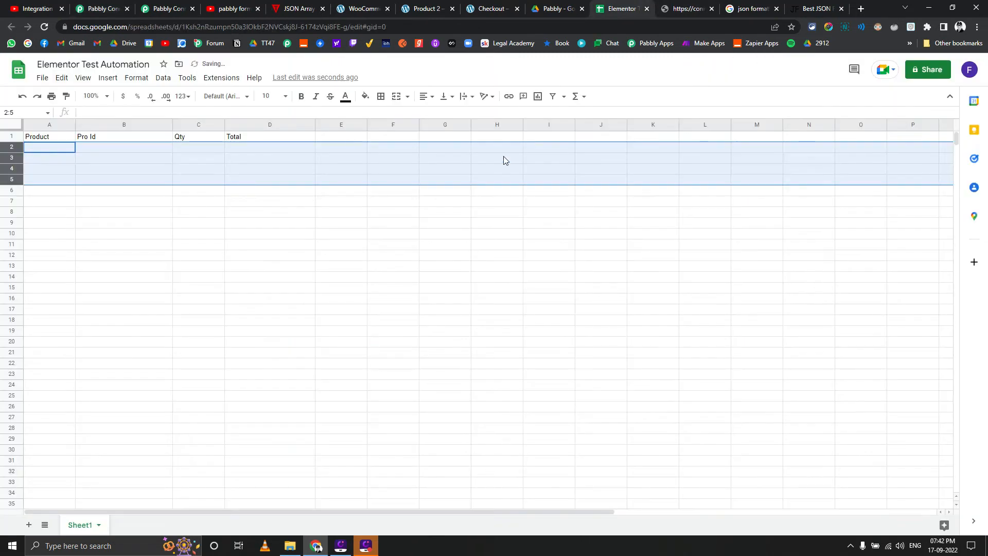
# Refresh the Google Sheets action's spreadsheet data in Pabbly to load the renamed column fields
pyautogui.click(117, 4)
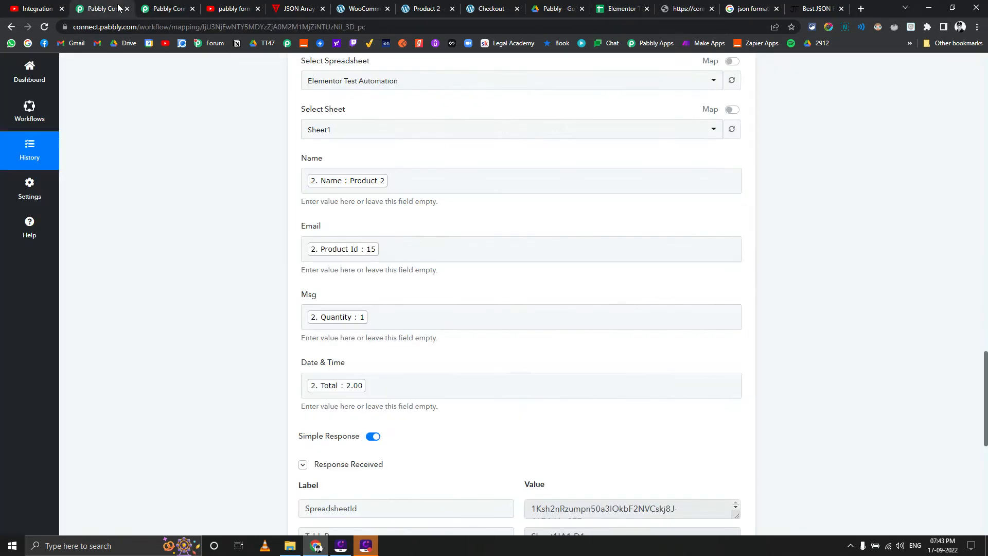
pyautogui.scroll(-1, 602, 373)
pyautogui.scroll(6, 669, 391)
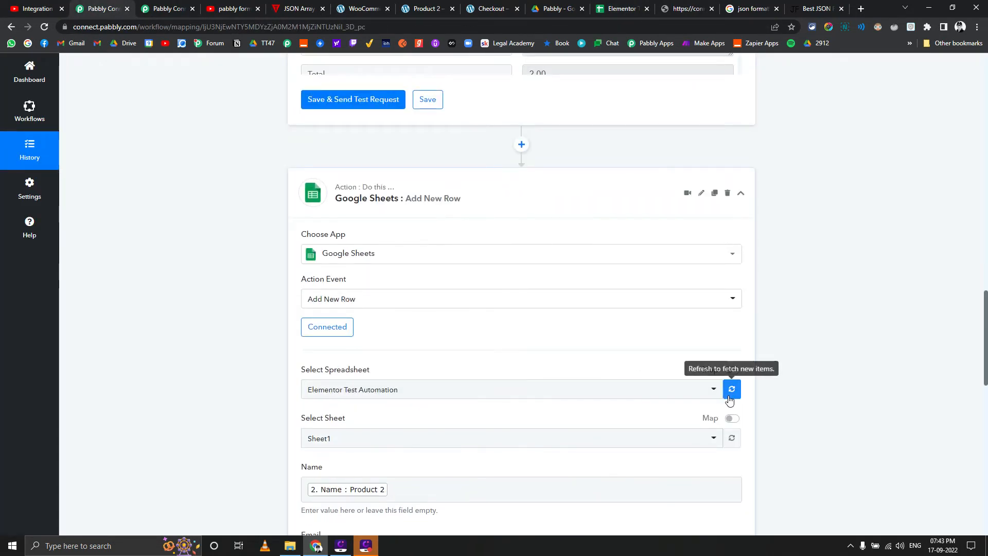
pyautogui.click(732, 389)
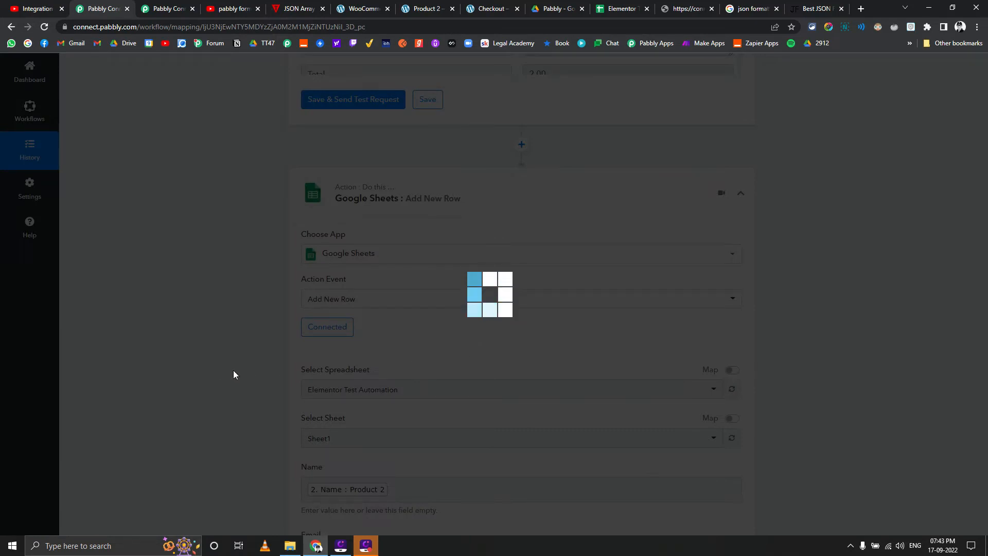
# Map the Iterator's Name to the Product field and its Product Id to the Pro Id field
pyautogui.scroll(-4, 234, 371)
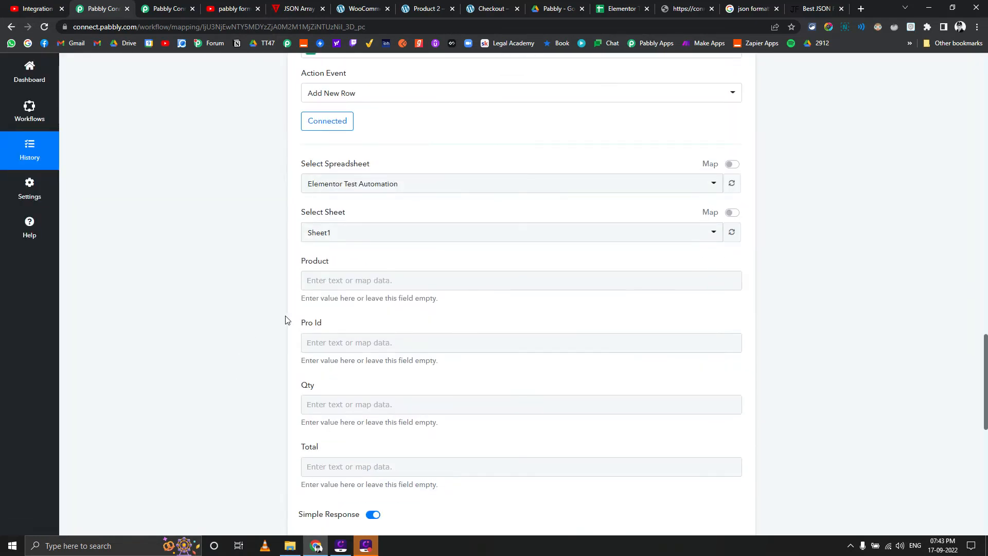
pyautogui.click(332, 283)
pyautogui.scroll(-2, 283, 309)
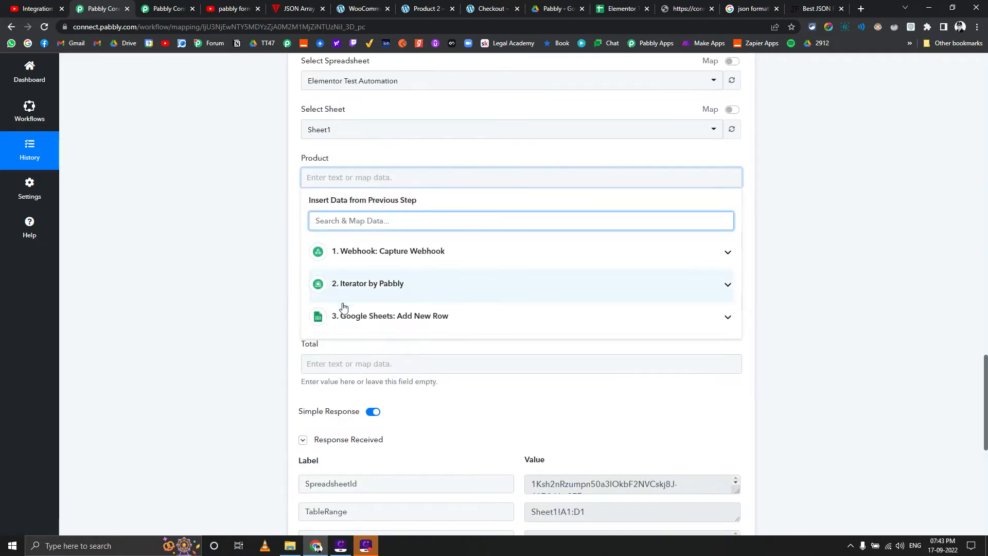
pyautogui.click(348, 316)
pyautogui.click(360, 287)
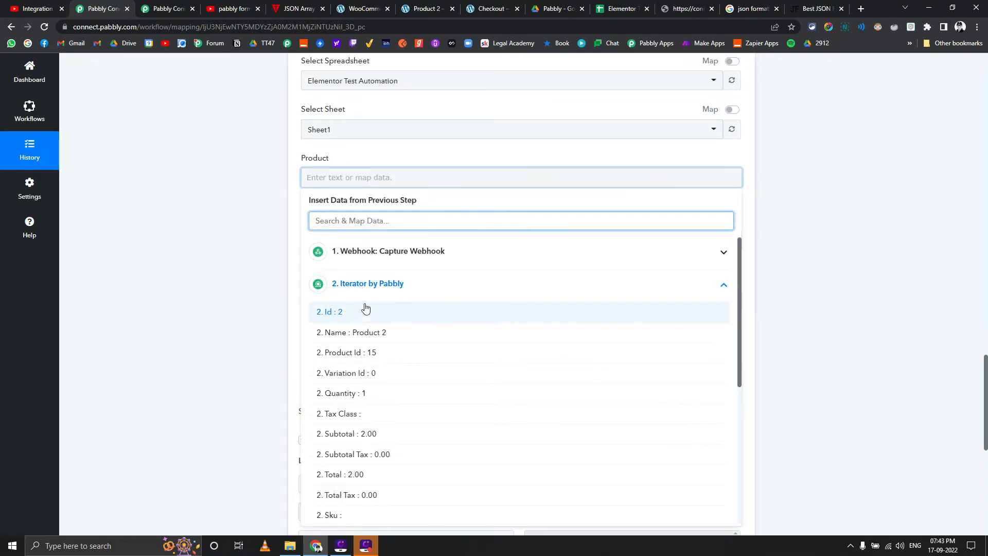
pyautogui.click(360, 333)
pyautogui.click(242, 267)
pyautogui.click(354, 246)
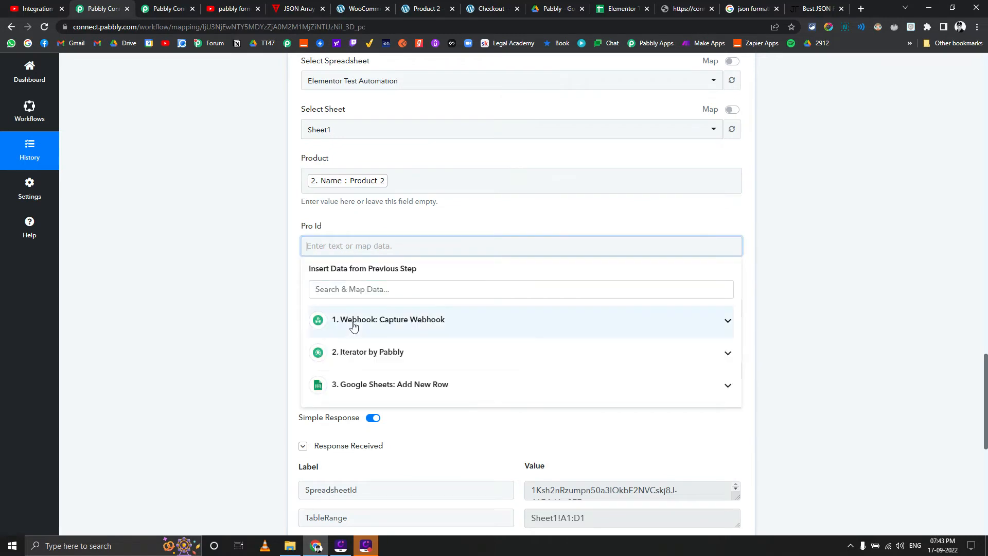
pyautogui.click(360, 352)
pyautogui.click(368, 420)
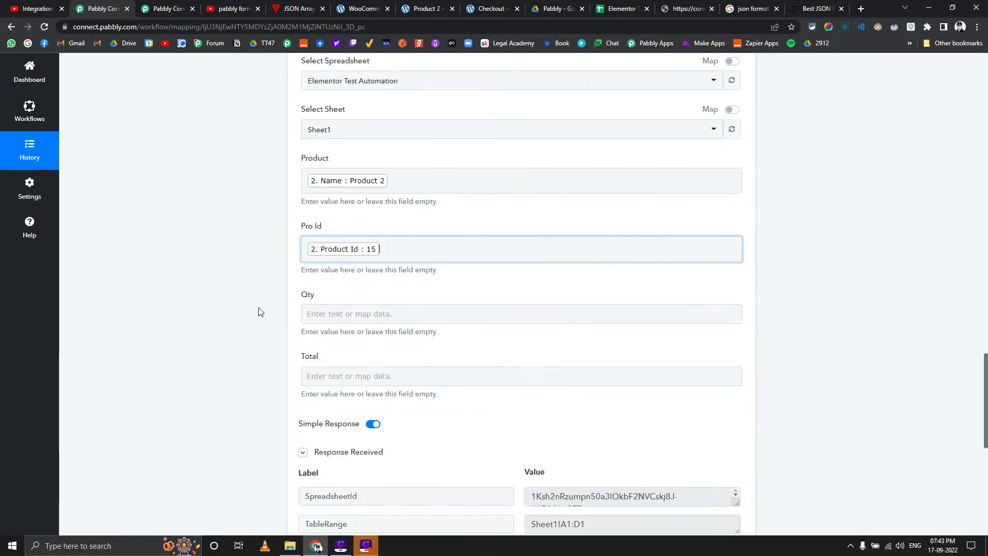
# Map the Iterator's Quantity to the Qty field and its Total to the Total field
pyautogui.click(309, 313)
pyautogui.scroll(-2, 319, 308)
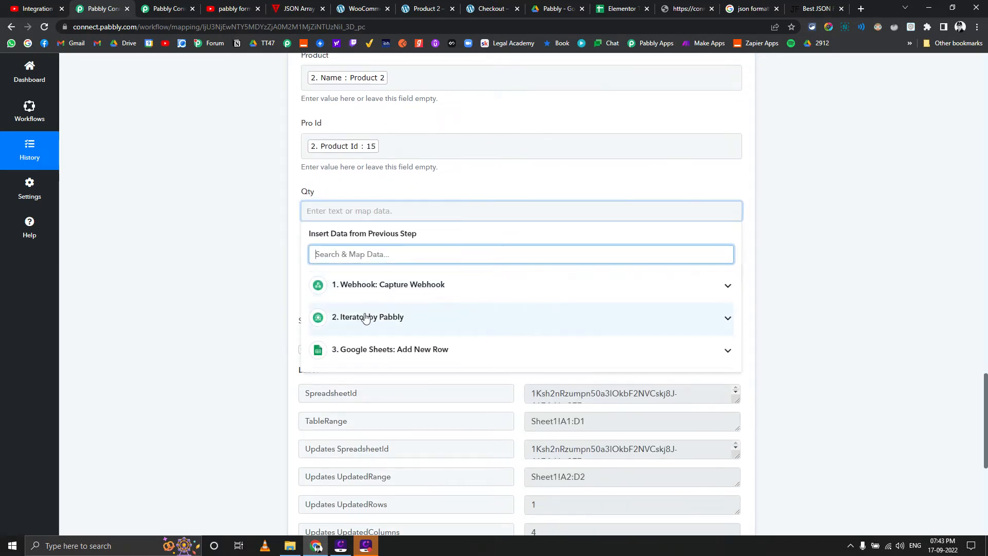
pyautogui.click(379, 289)
pyautogui.click(379, 289)
pyautogui.click(371, 318)
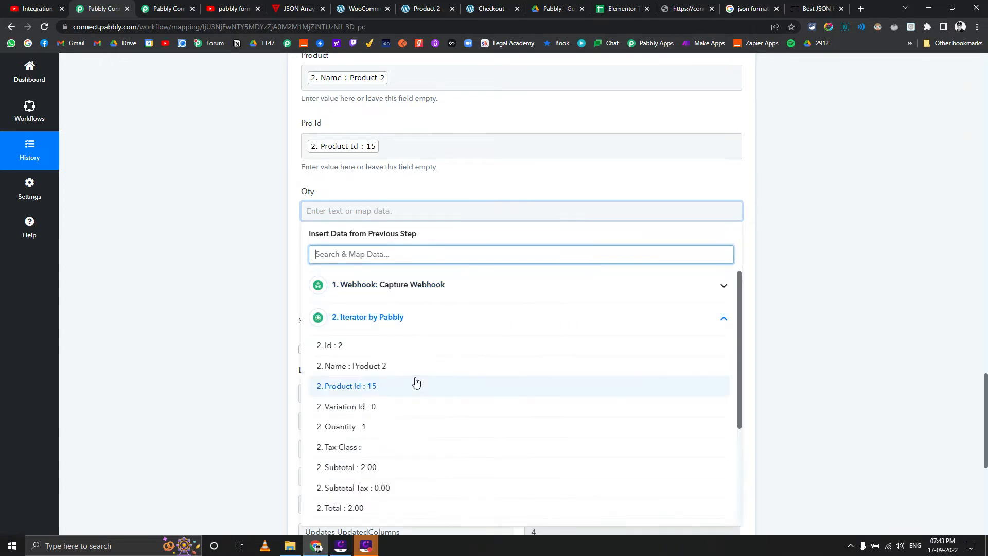
pyautogui.scroll(-1, 379, 419)
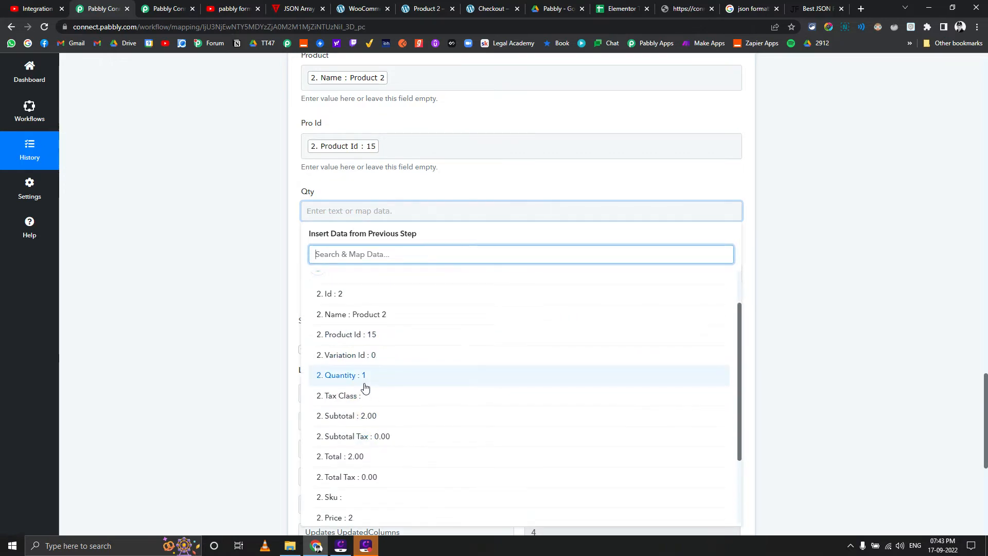
pyautogui.click(364, 384)
pyautogui.click(349, 280)
pyautogui.scroll(-4, 362, 360)
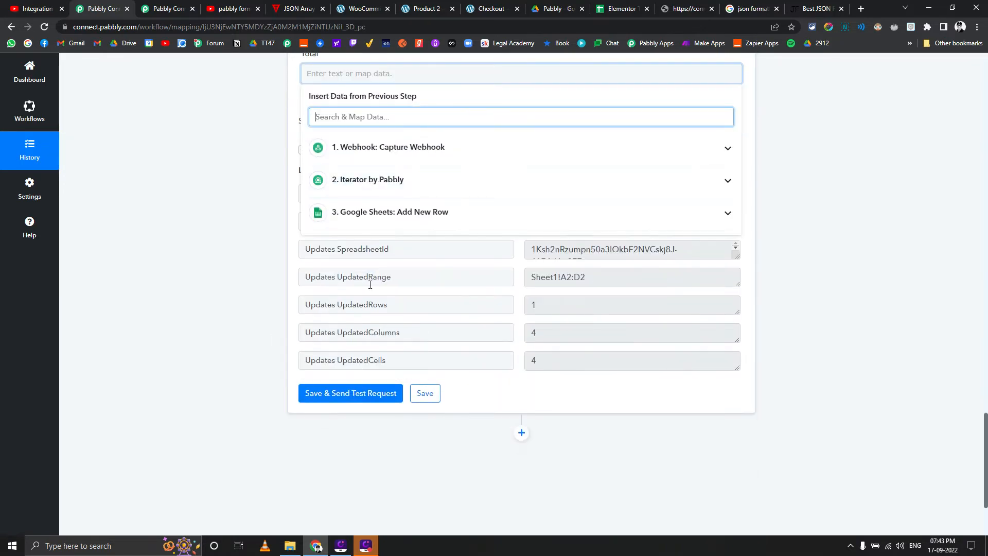
pyautogui.click(386, 180)
pyautogui.scroll(-1, 391, 299)
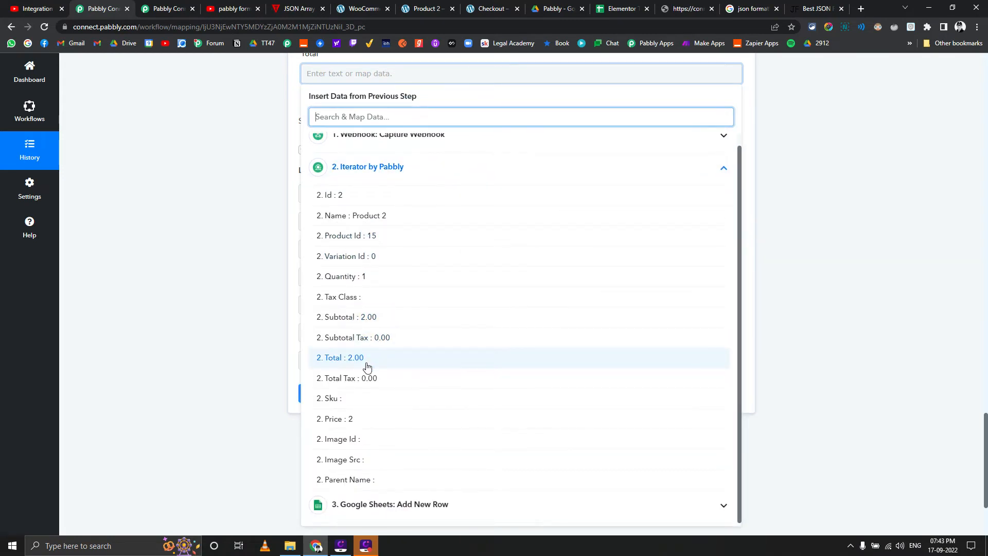
pyautogui.click(366, 367)
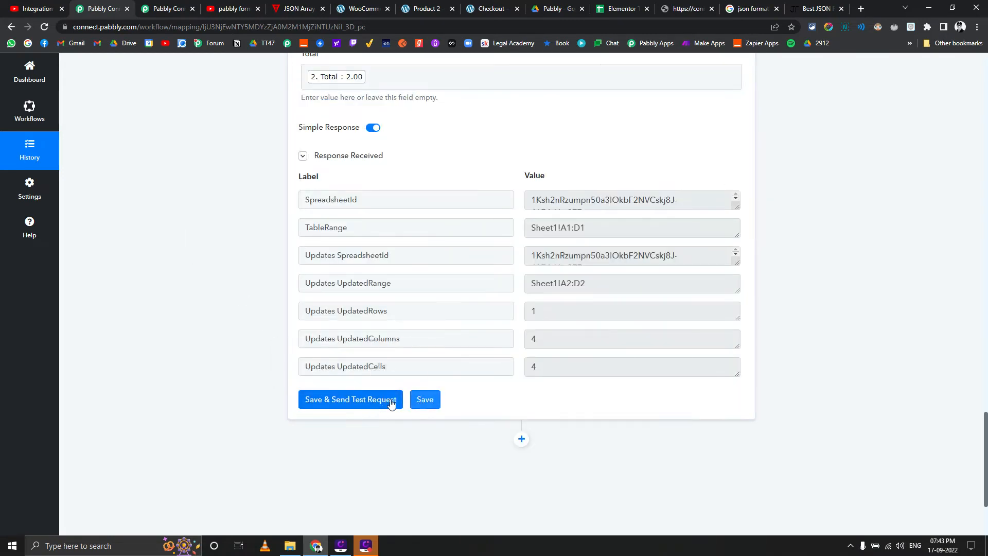
# Save the Google Sheets action with a test request and check the added row in the Elementor Test Automation spreadsheet
pyautogui.click(391, 402)
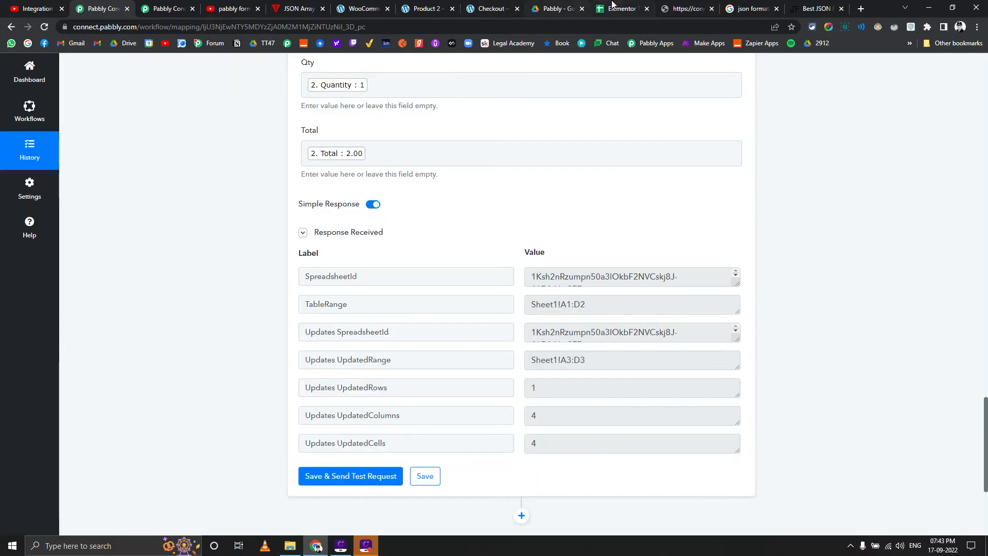
pyautogui.click(612, 4)
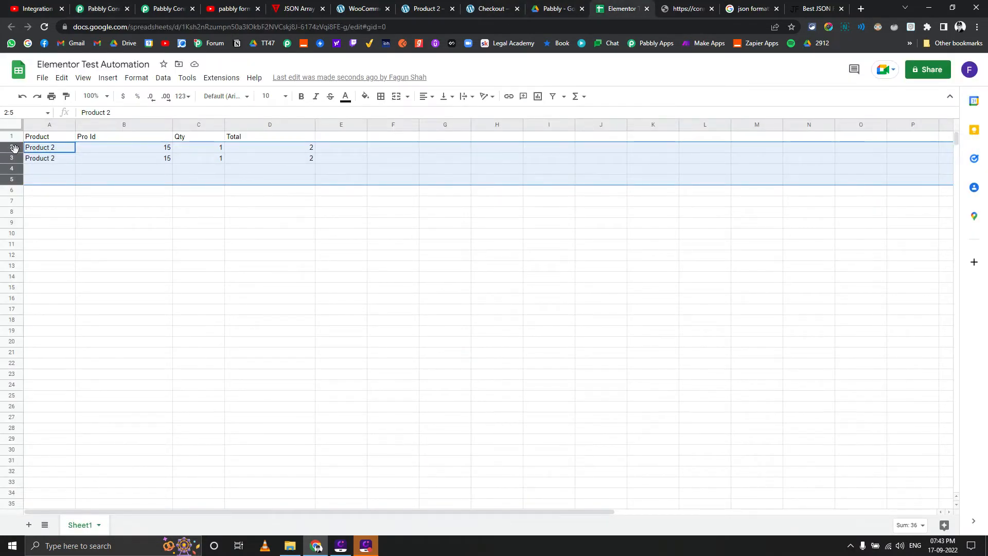
pyautogui.click(43, 161)
# Delete test rows 2 and 3 from Sheet1, keeping only the header row
pyautogui.click(6, 147)
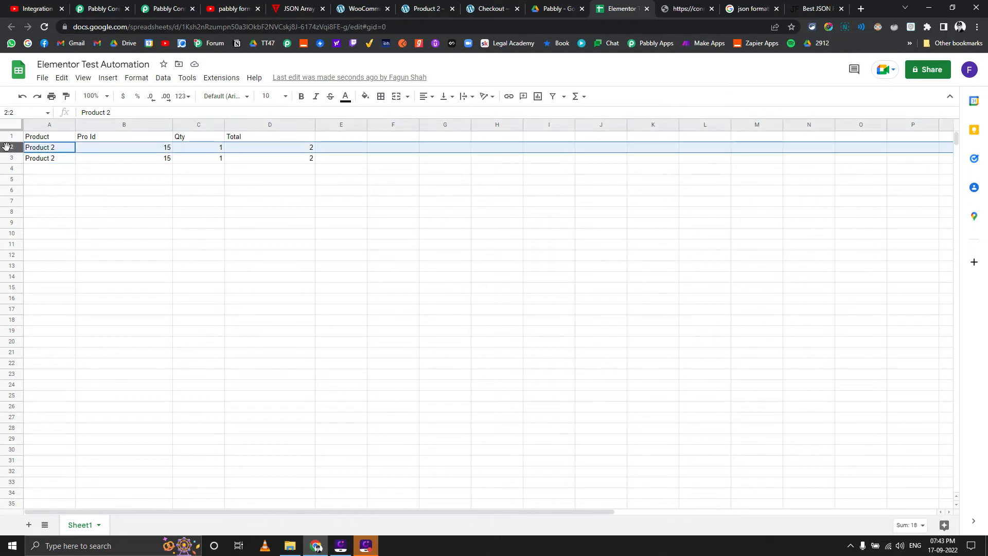
pyautogui.keyDown('shift'); pyautogui.click(11, 158); pyautogui.keyUp('shift')
pyautogui.rightClick(9, 155)
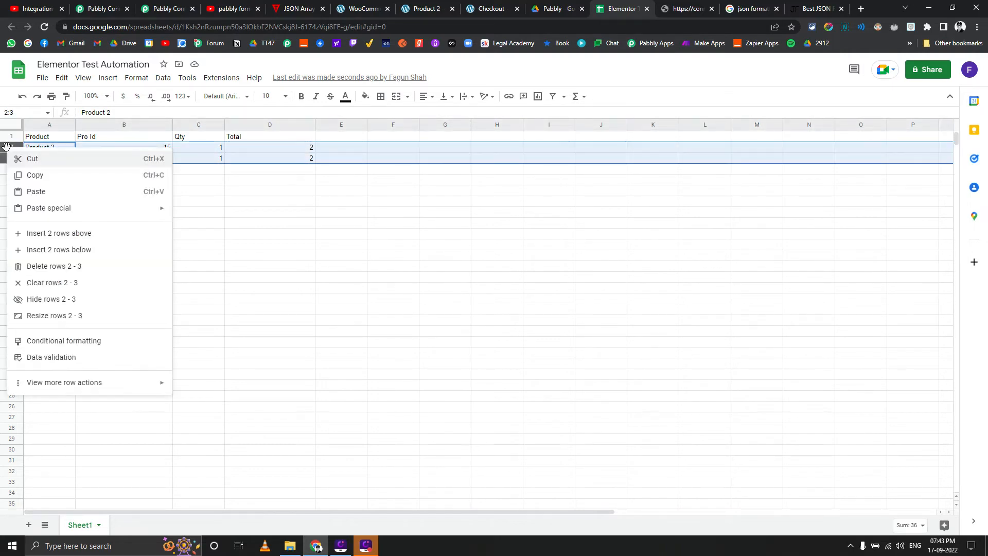
pyautogui.click(43, 266)
pyautogui.click(222, 201)
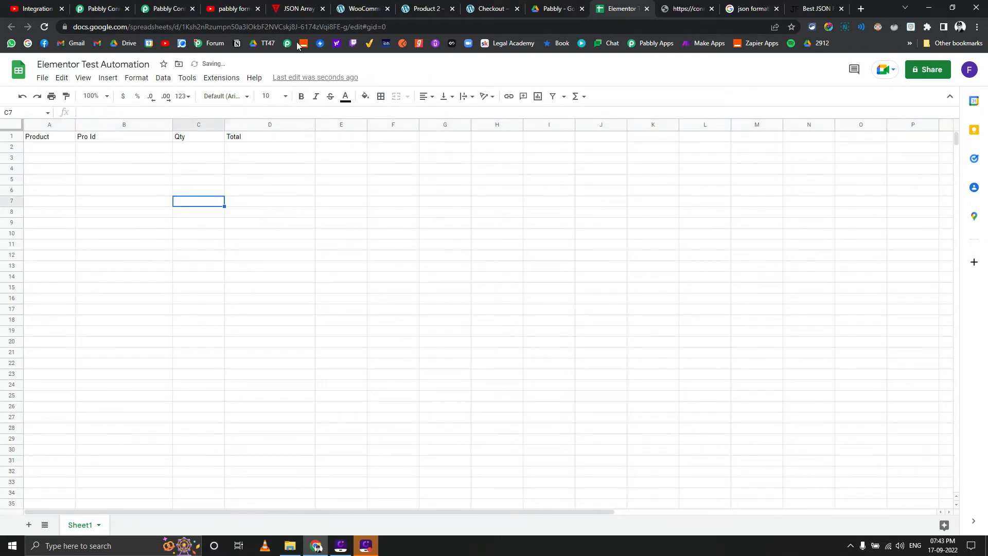
# Switch to the WooCommerce store, go back to the Product 1 page, and add one unit to the cart
pyautogui.click(425, 8)
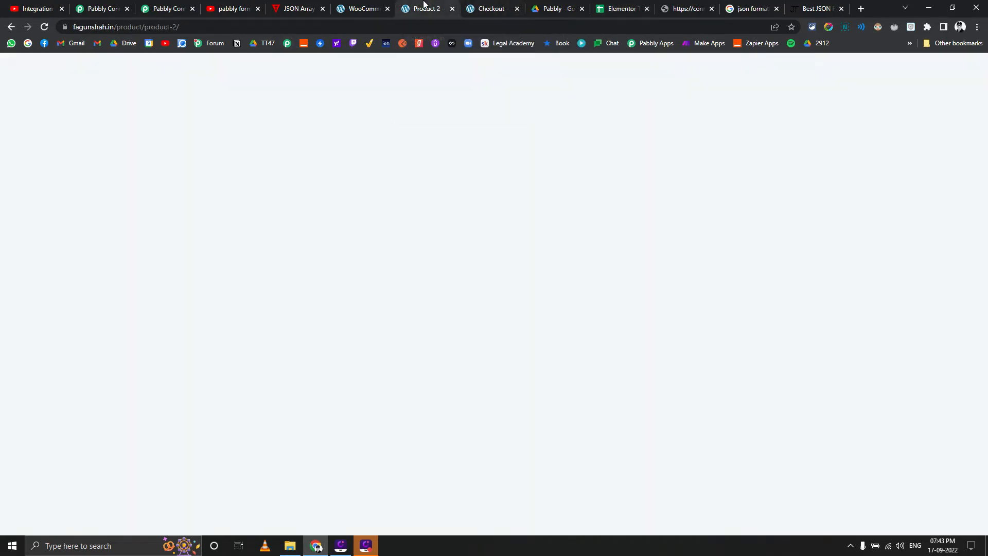
pyautogui.click(489, 9)
pyautogui.click(16, 29)
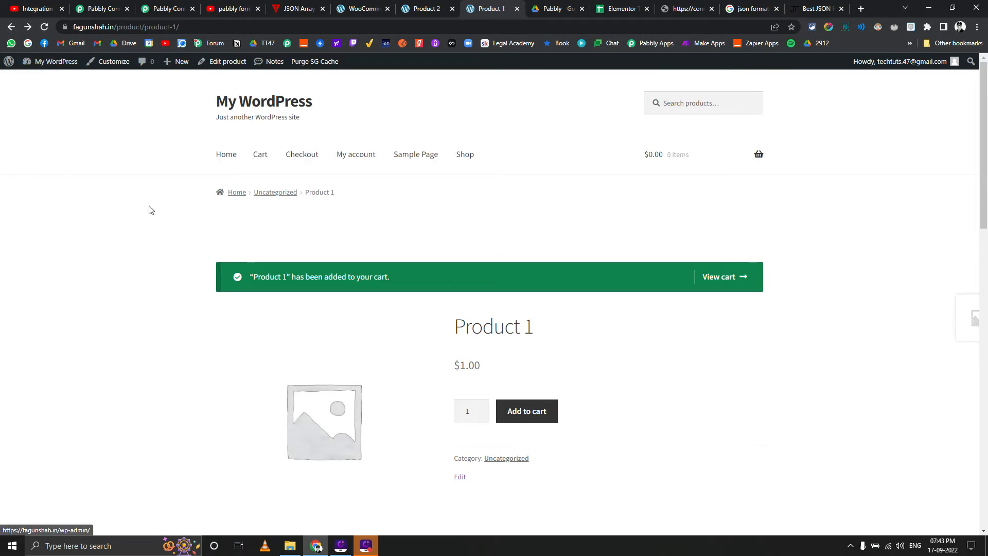
pyautogui.click(521, 411)
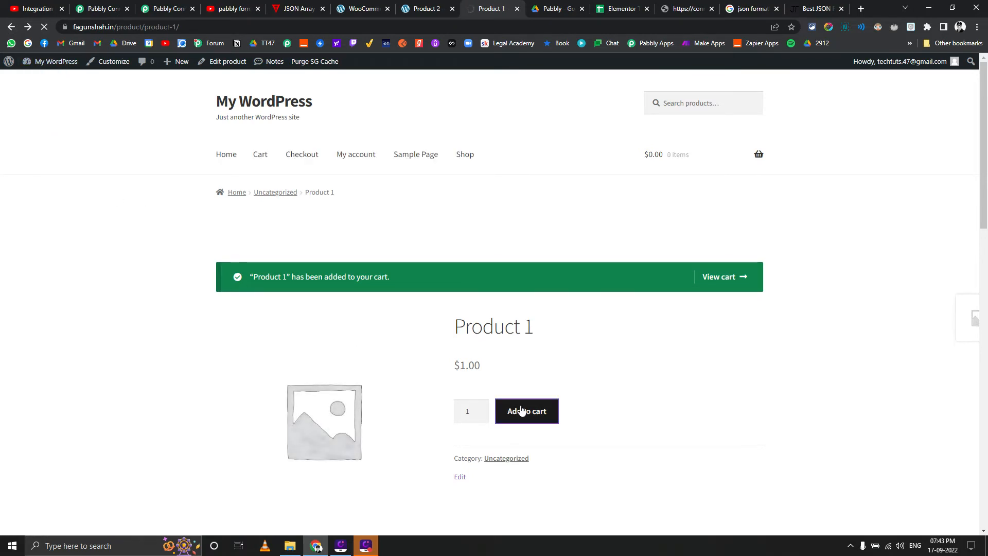
# Add three units of Product 2 to the cart from its product page
pyautogui.click(417, 8)
pyautogui.click(534, 415)
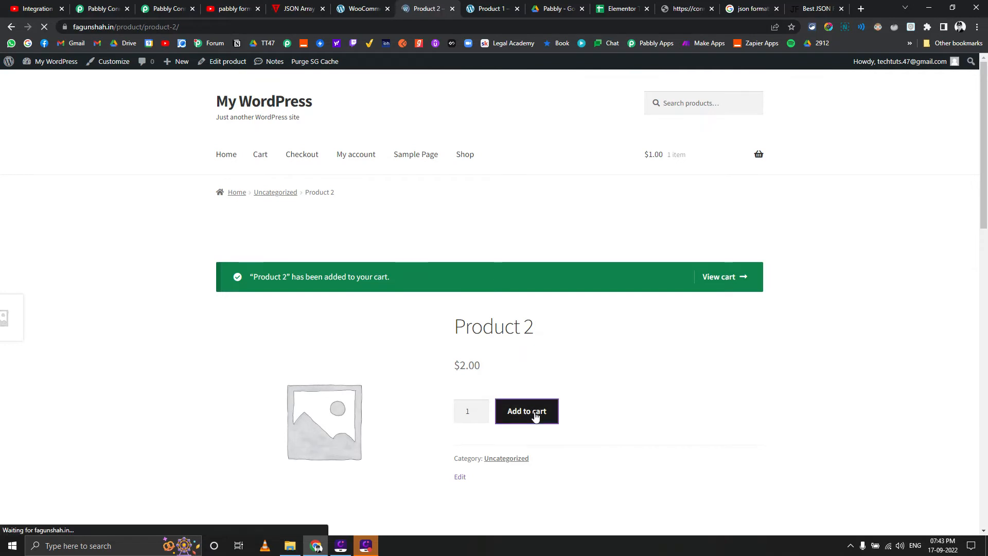
pyautogui.click(536, 416)
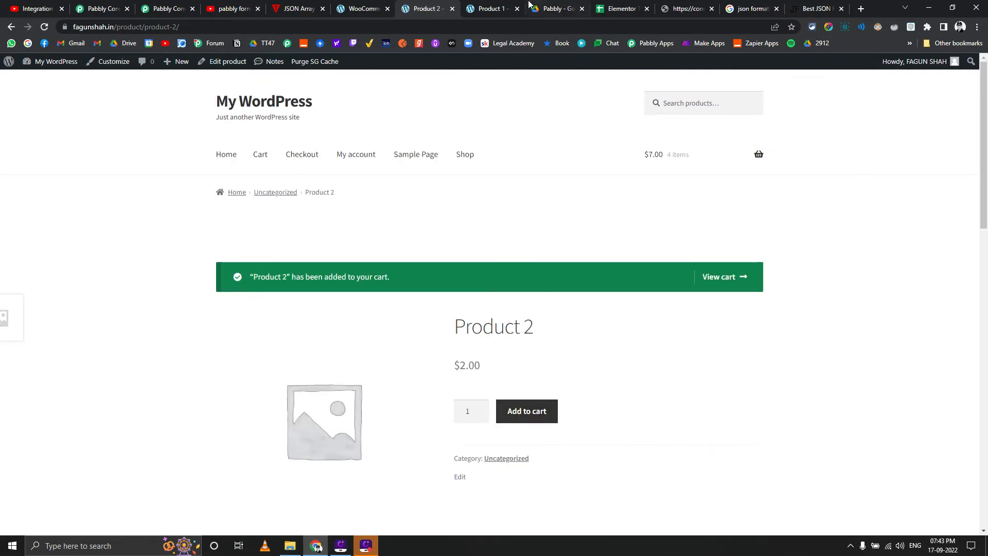
# Open the cart in a new browser tab and proceed to checkout, going to the order placement section
pyautogui.click(507, 8)
pyautogui.middleClick(721, 278)
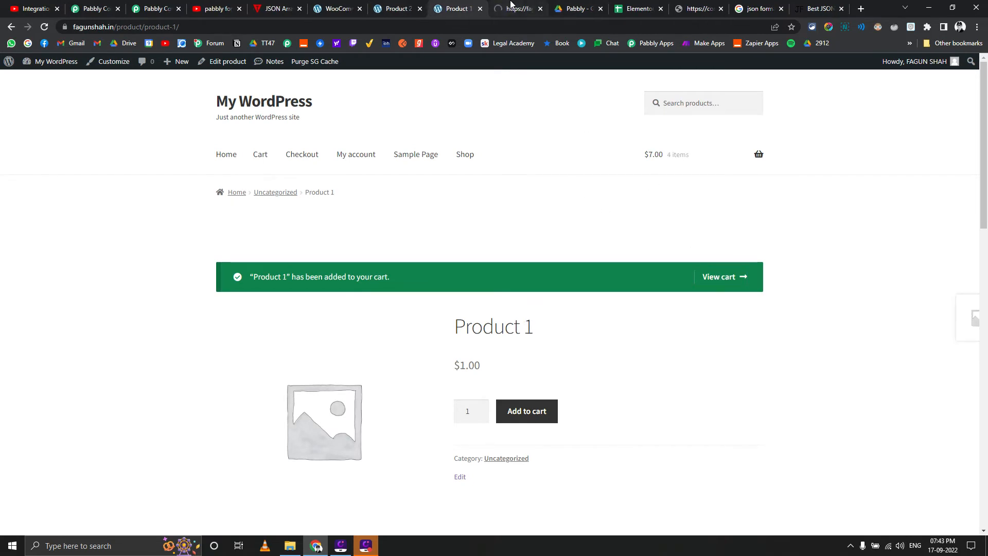
pyautogui.click(511, 7)
pyautogui.scroll(-5, 608, 268)
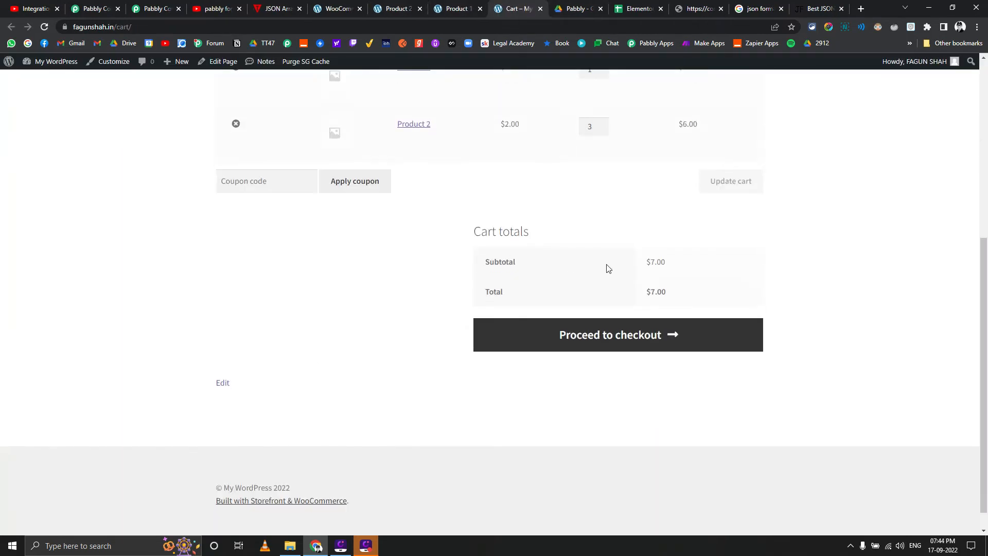
pyautogui.click(648, 339)
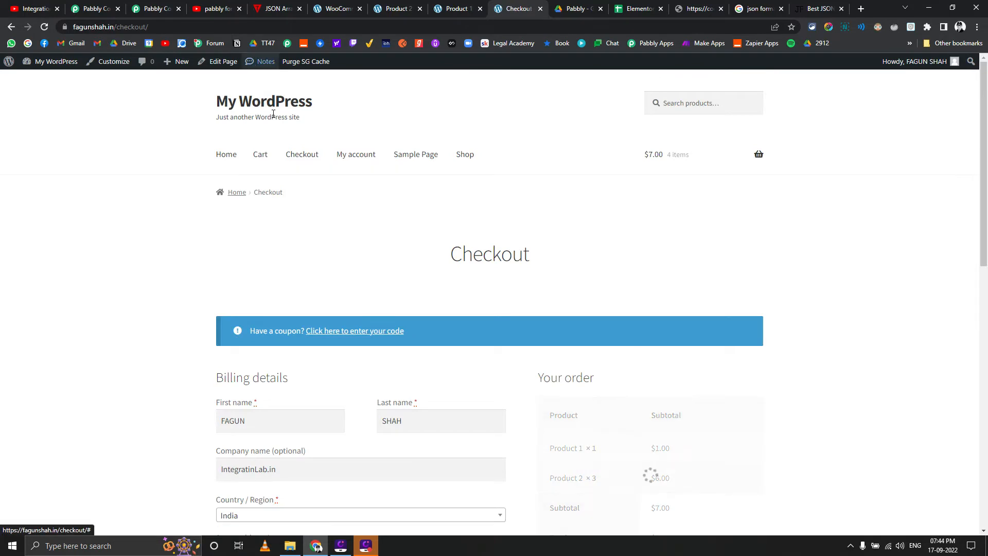
pyautogui.scroll(-8, 589, 359)
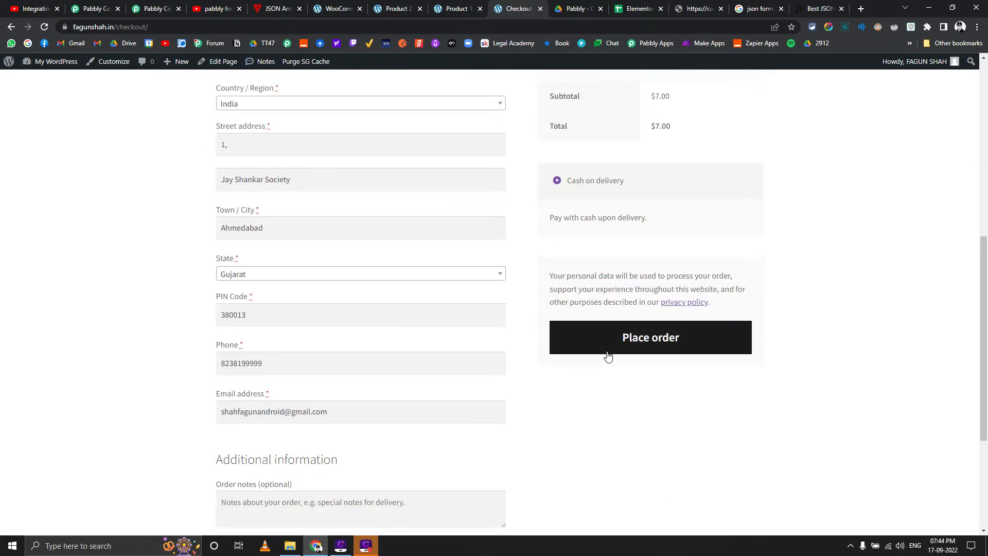
# Place the cash-on-delivery order and check the Elementor Test Automation spreadsheet for new rows
pyautogui.click(609, 353)
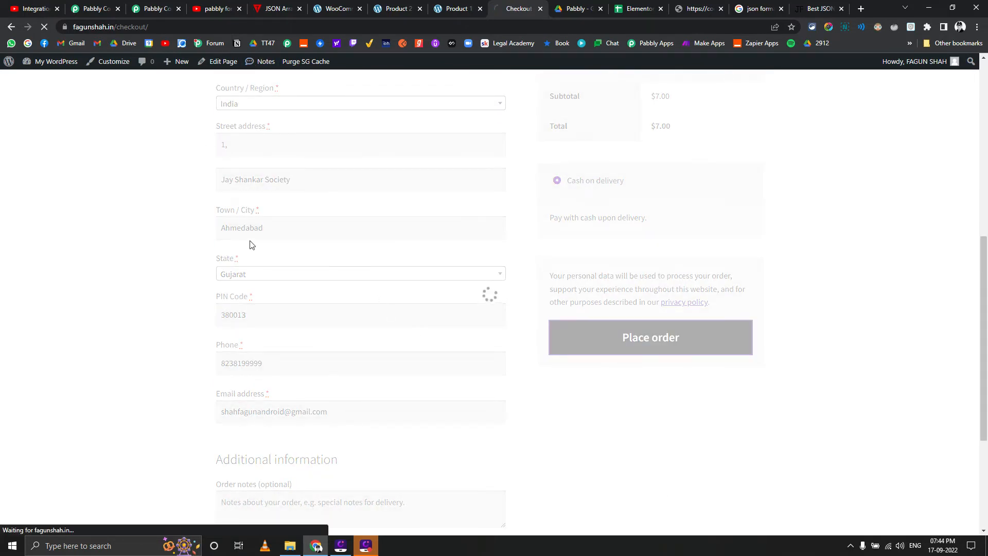
pyautogui.click(633, 8)
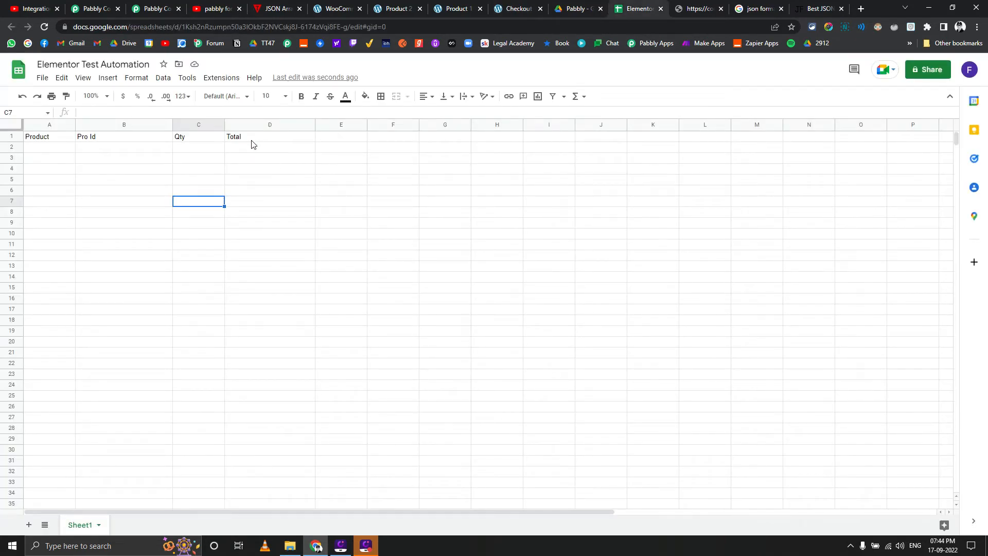
pyautogui.click(168, 6)
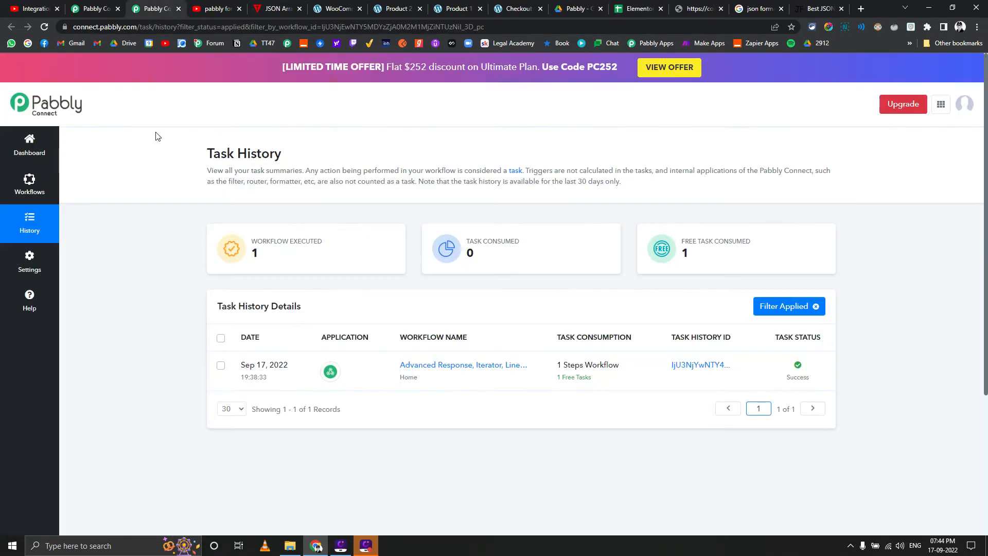
pyautogui.click(637, 6)
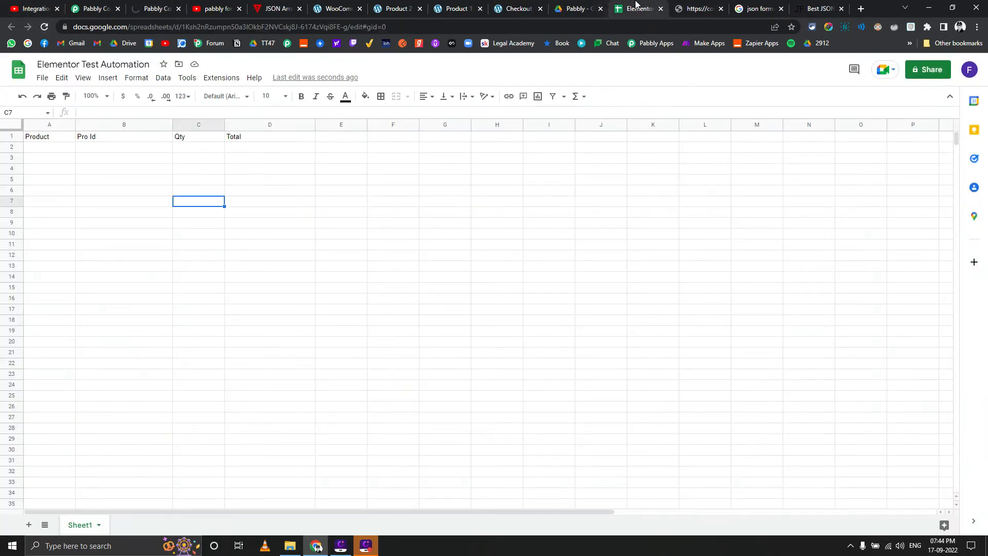
# Inspect the webhook details of the topmost entry in the Pabbly Connect Task History
pyautogui.click(160, 6)
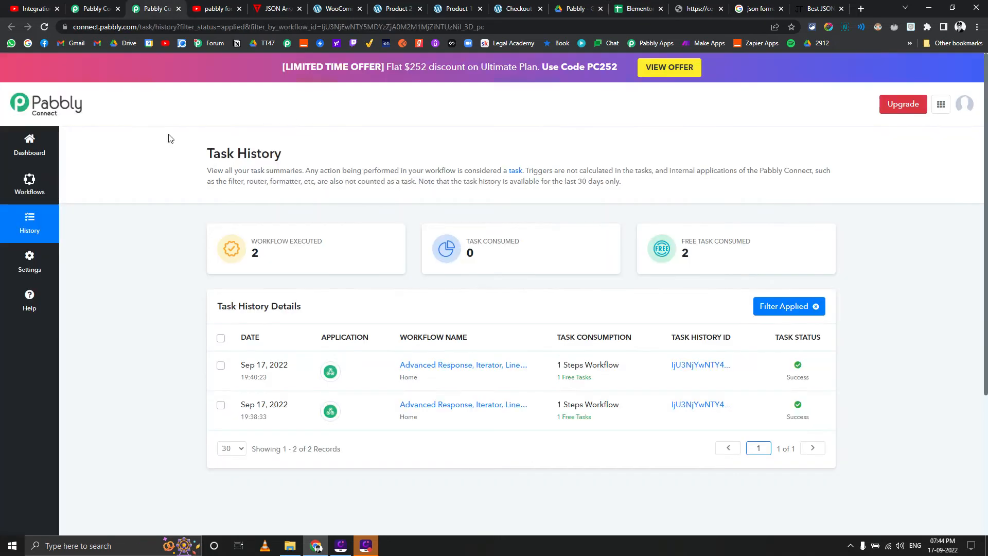
pyautogui.click(688, 363)
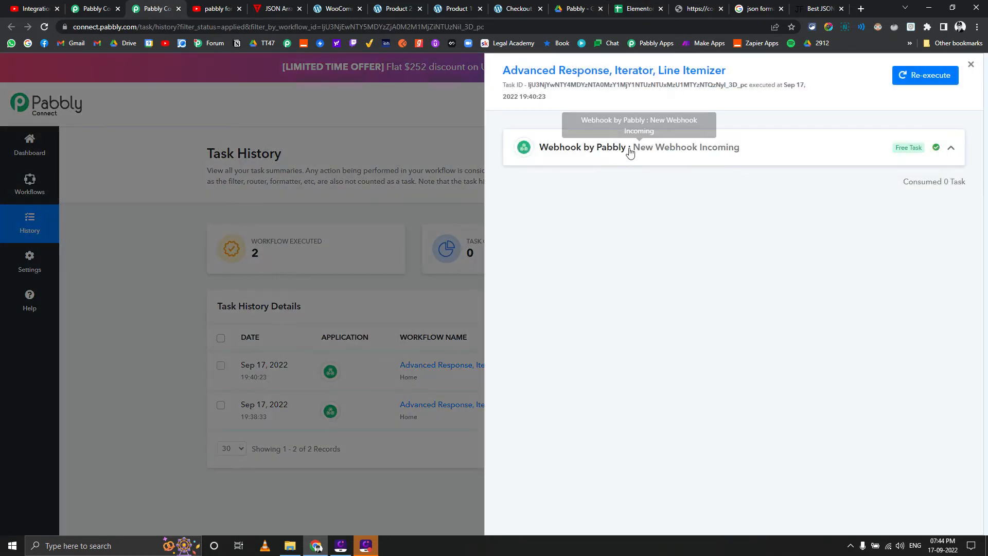
pyautogui.click(629, 150)
pyautogui.click(905, 69)
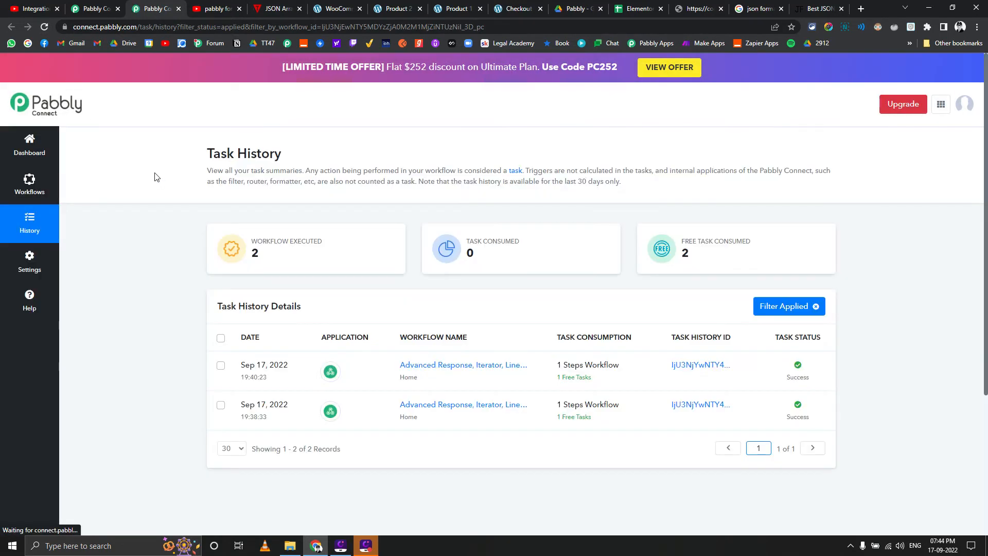
# Check the WooCommerce Orders list for the newly placed order and look at the Google Sheet again
pyautogui.click(106, 7)
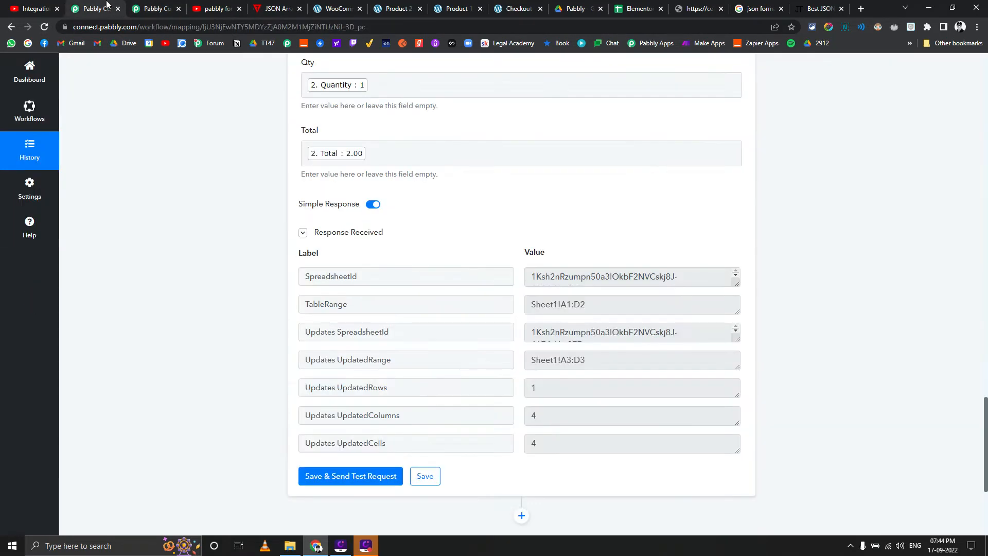
pyautogui.click(334, 6)
pyautogui.scroll(-2, 353, 188)
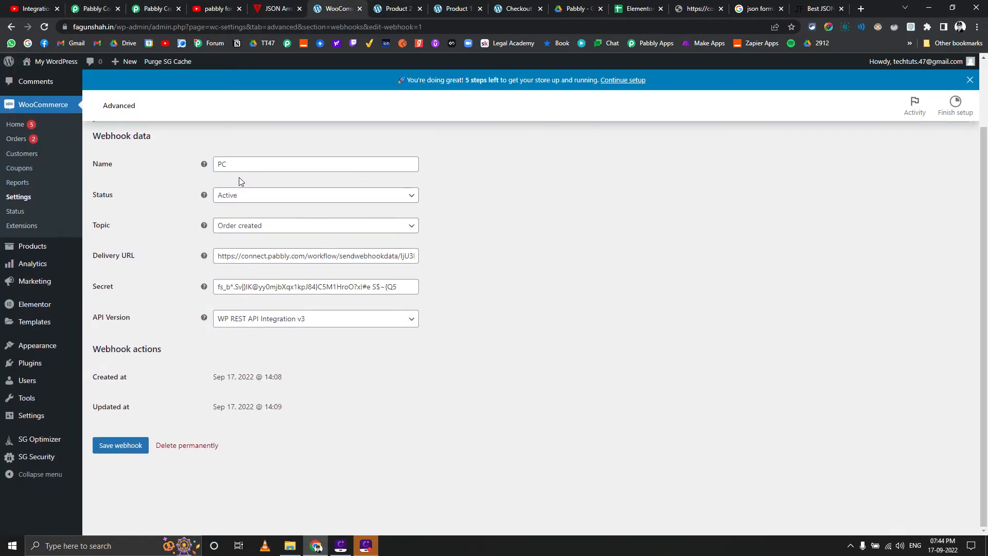
pyautogui.click(18, 140)
pyautogui.click(630, 7)
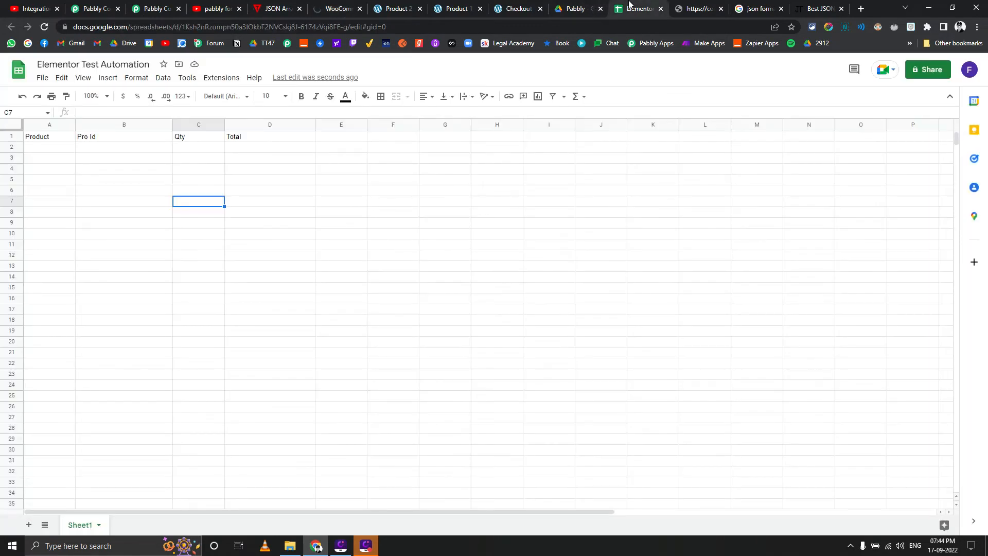
pyautogui.click(318, 6)
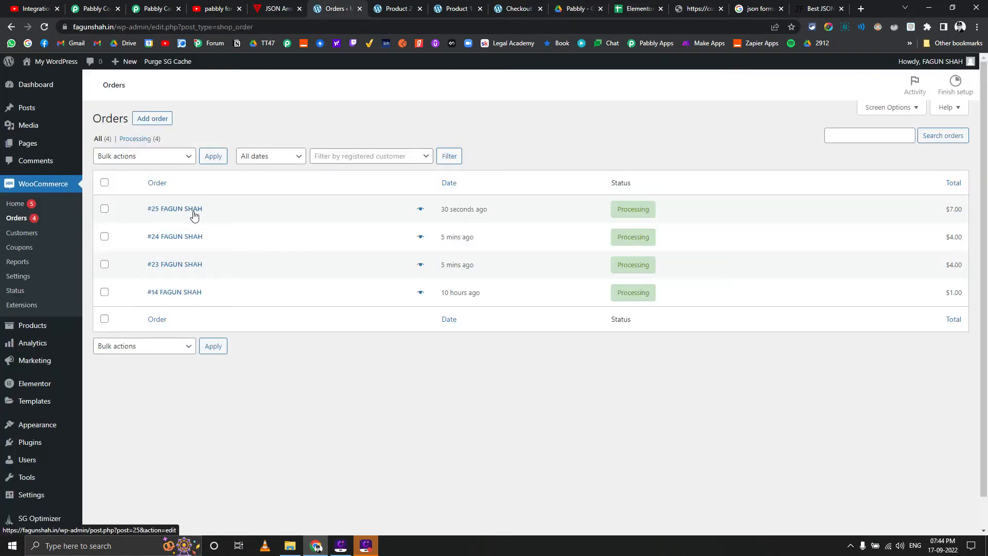
# Reload the Pabbly Connect Task History and check the Google Sheet for the new order's product rows
pyautogui.click(106, 4)
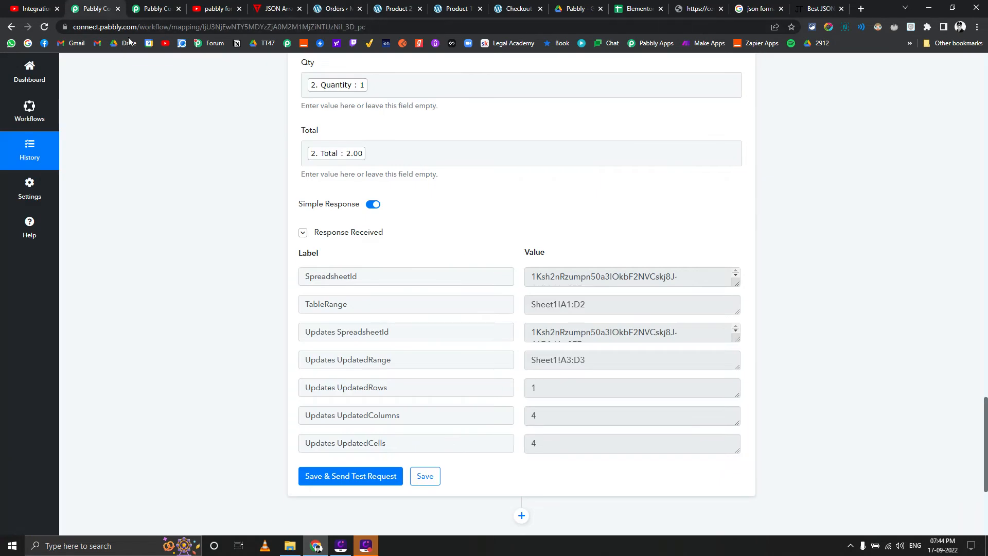
pyautogui.click(157, 7)
pyautogui.click(45, 26)
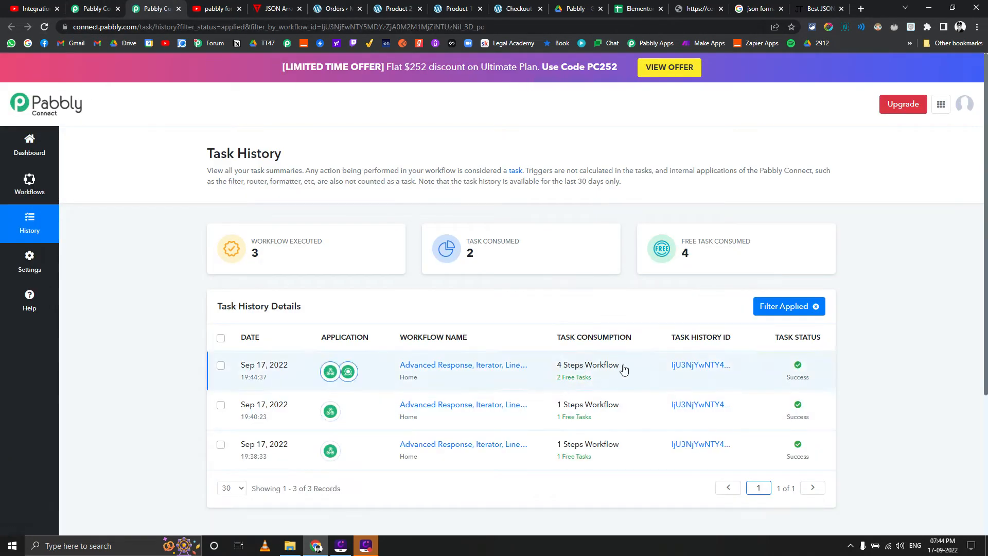
pyautogui.click(623, 8)
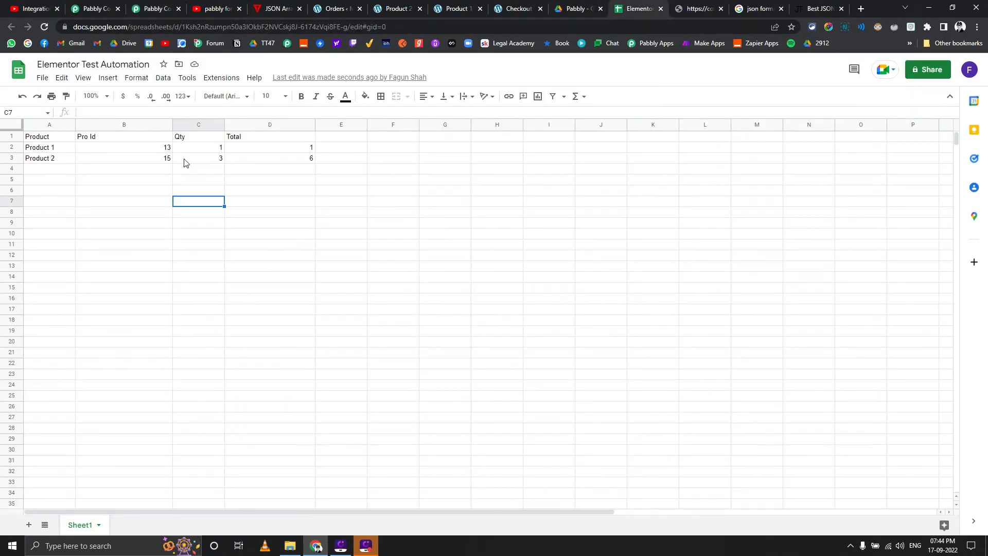
pyautogui.click(154, 6)
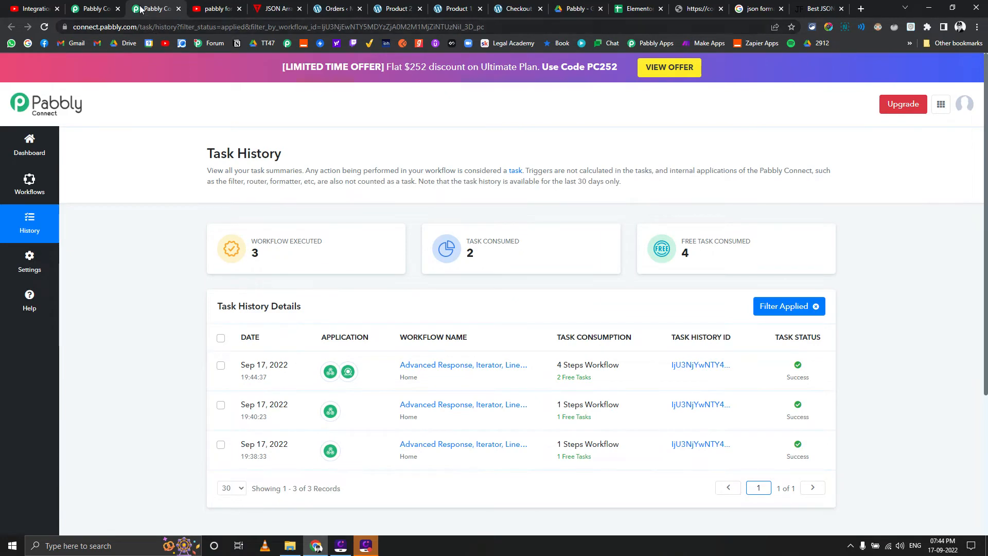
# Delete the Iterator by Pabbly step from the workflow
pyautogui.click(96, 9)
pyautogui.scroll(-4, 152, 121)
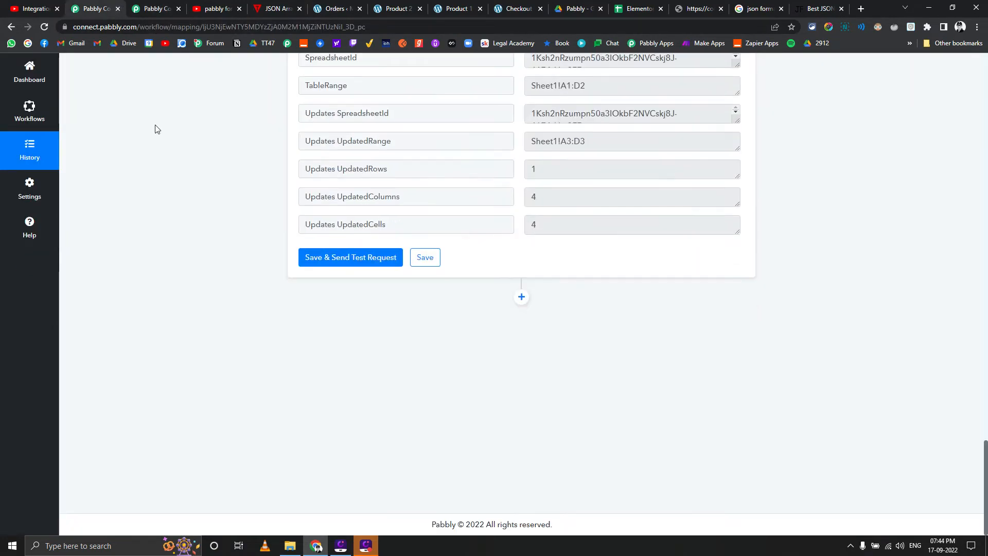
pyautogui.scroll(14, 156, 126)
pyautogui.scroll(10, 157, 129)
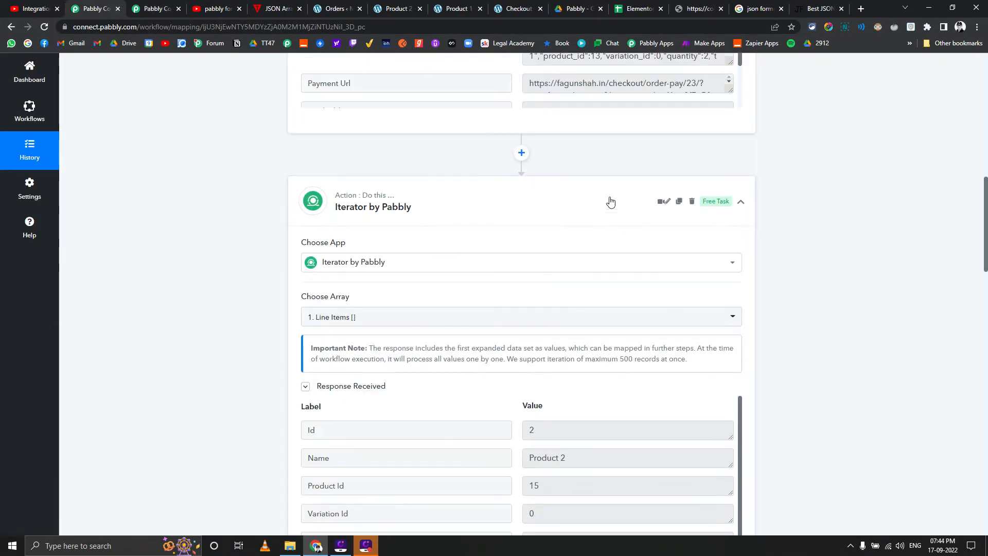
pyautogui.click(692, 202)
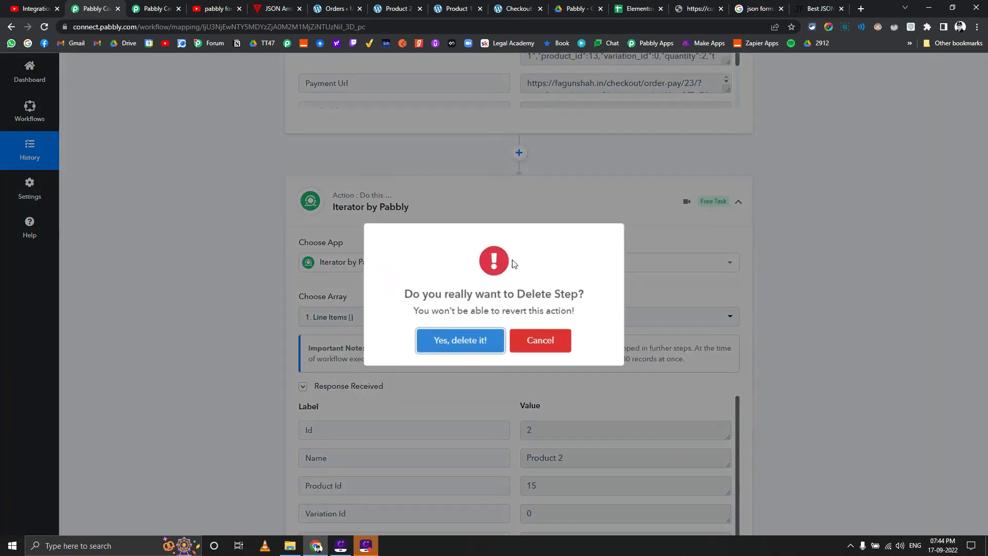
pyautogui.click(472, 341)
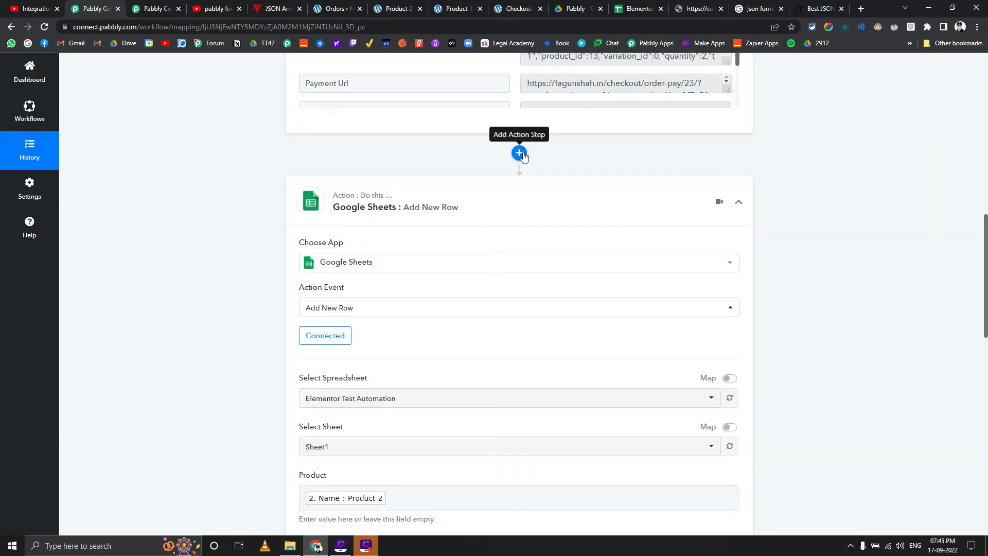
# Insert a new action between the webhook and Google Sheets steps using the Data Transformer app
pyautogui.click(519, 153)
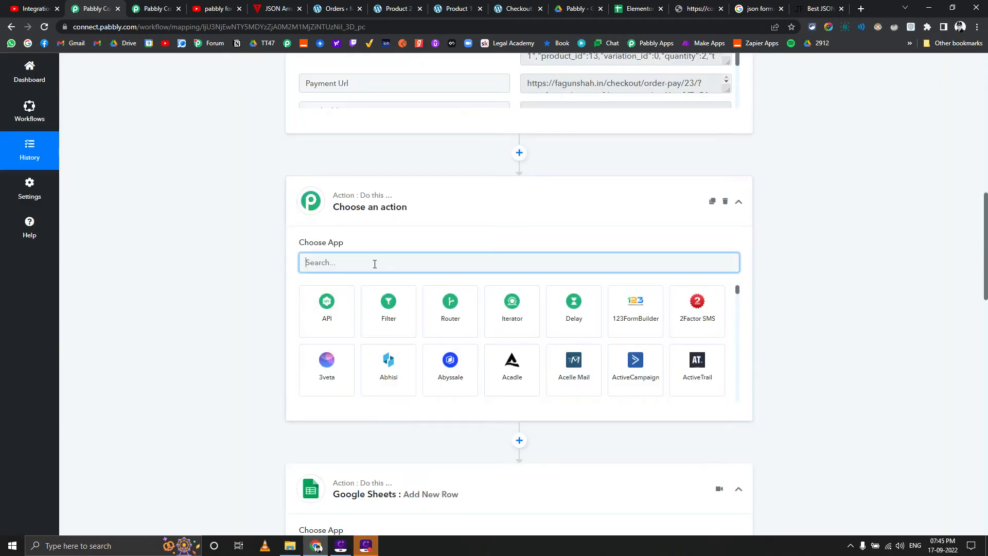
pyautogui.write('limn')
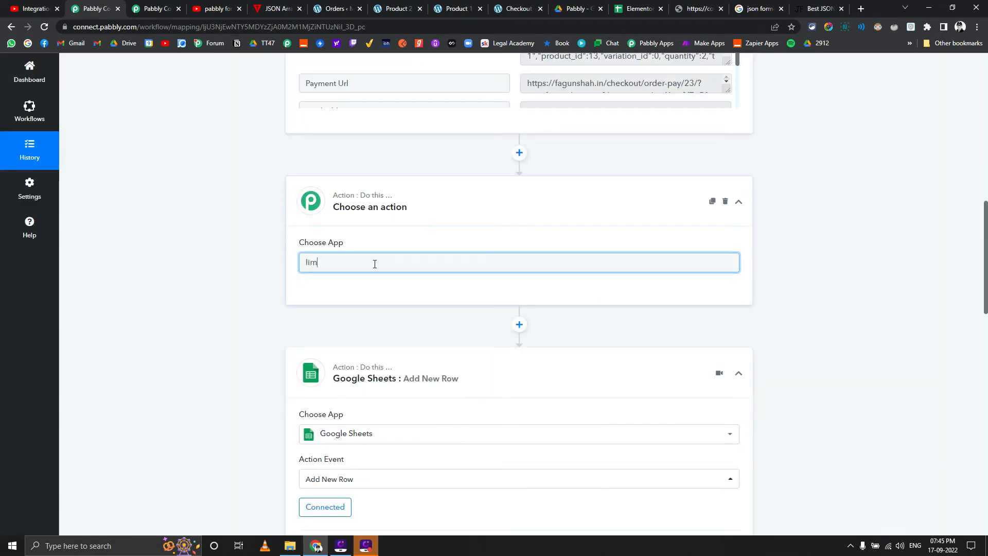
pyautogui.press('BackSpace')
pyautogui.press('BackSpace')
pyautogui.write('ine')
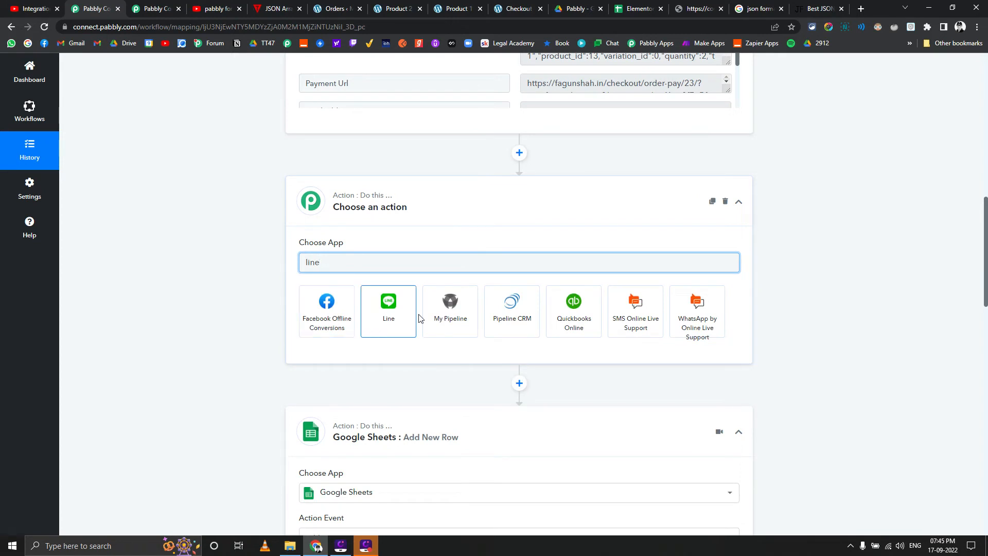
pyautogui.hotkey('ctrl', 'a')
pyautogui.write('dat')
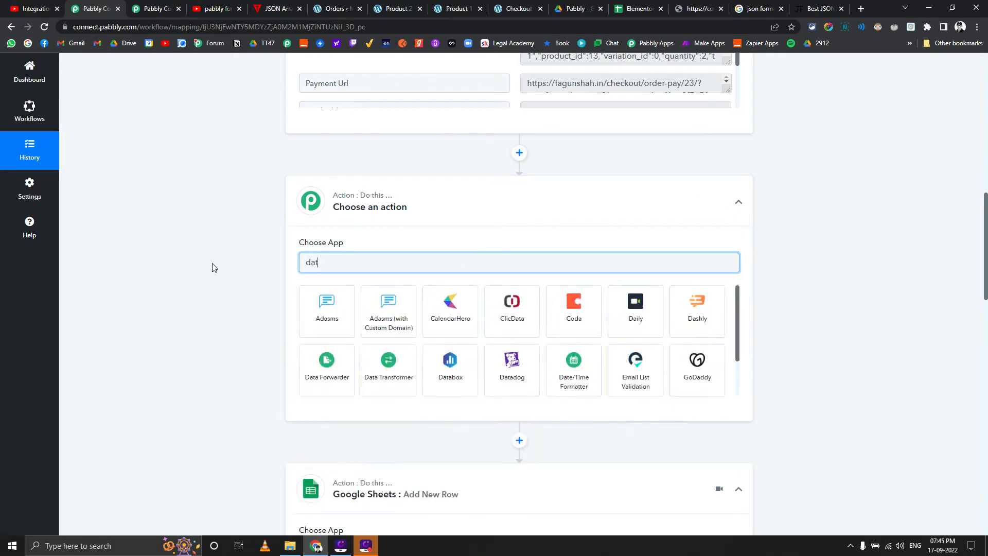
pyautogui.write('a')
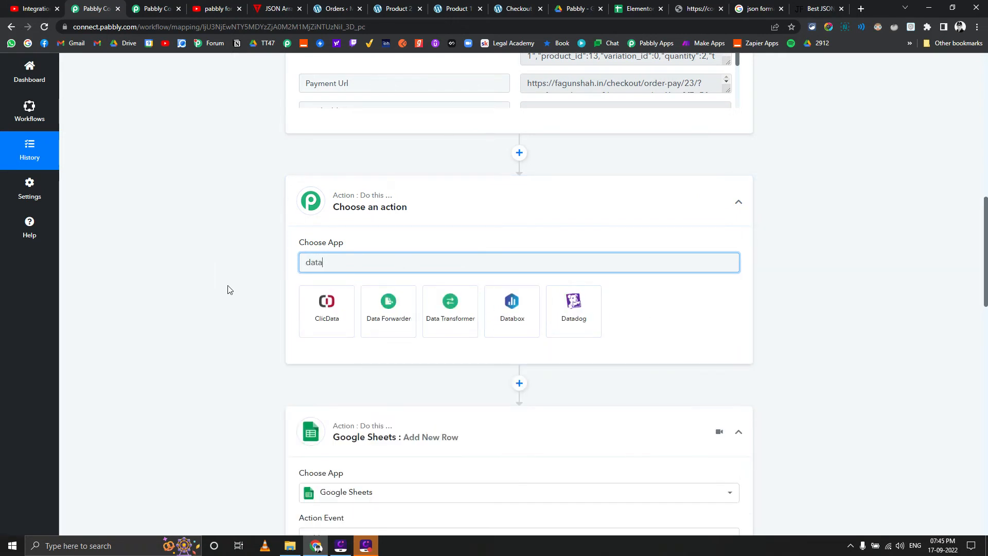
pyautogui.click(431, 329)
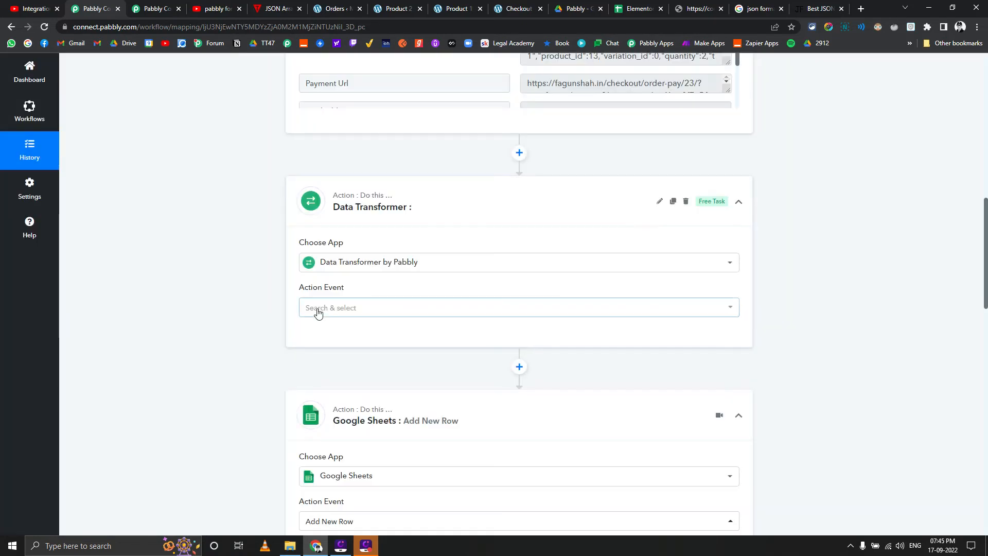
# Set the Data Transformer's action event to Line Itemizer and connect it
pyautogui.click(318, 309)
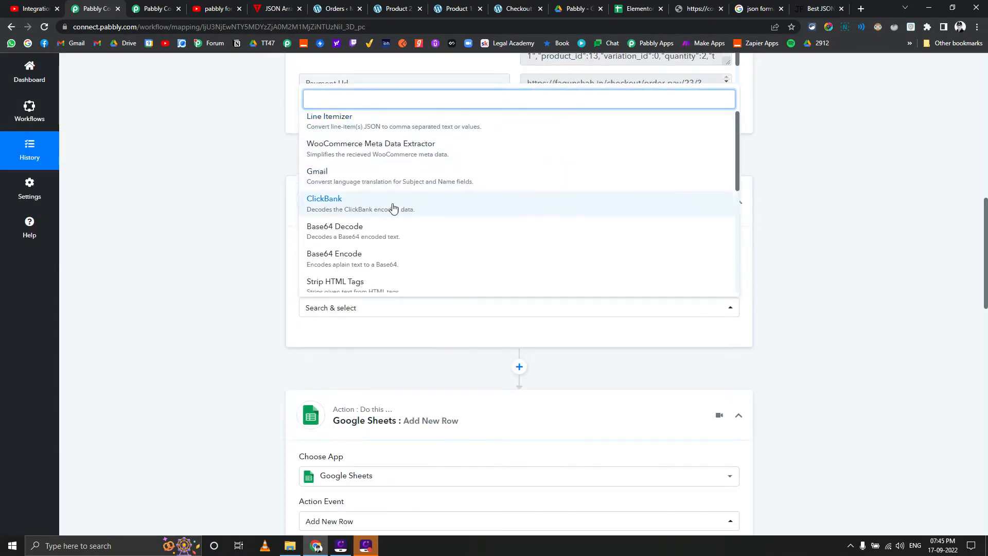
pyautogui.scroll(-5, 384, 247)
pyautogui.scroll(-3, 384, 239)
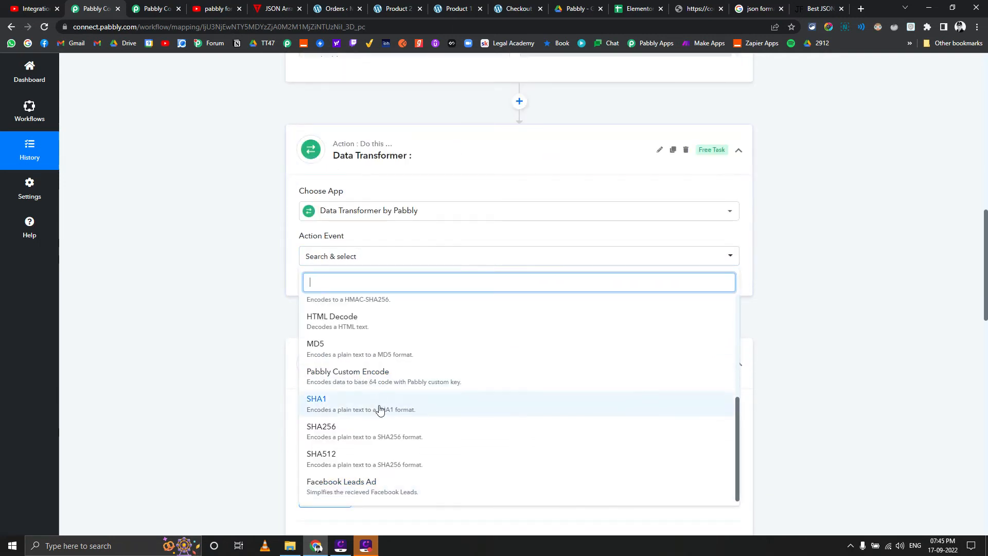
pyautogui.scroll(2, 380, 408)
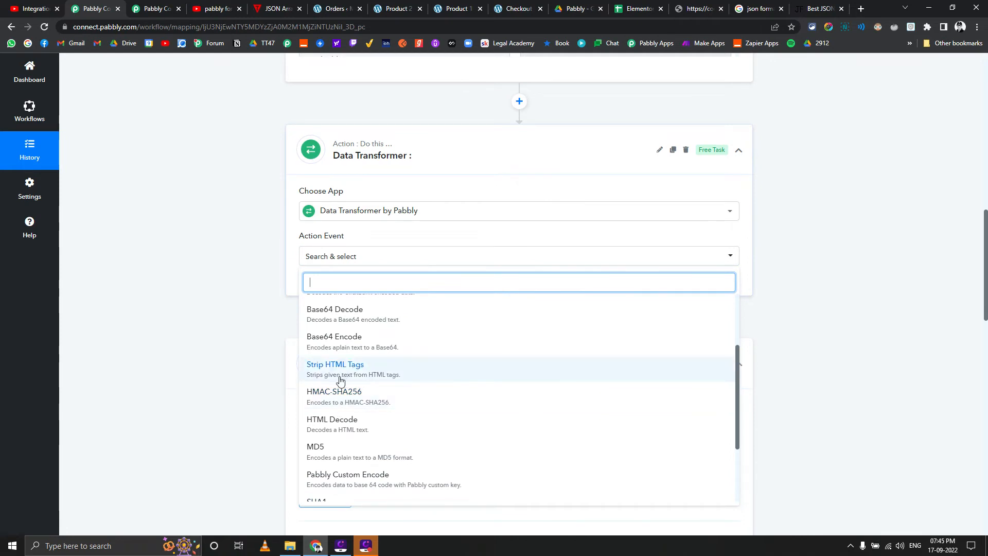
pyautogui.scroll(2, 341, 363)
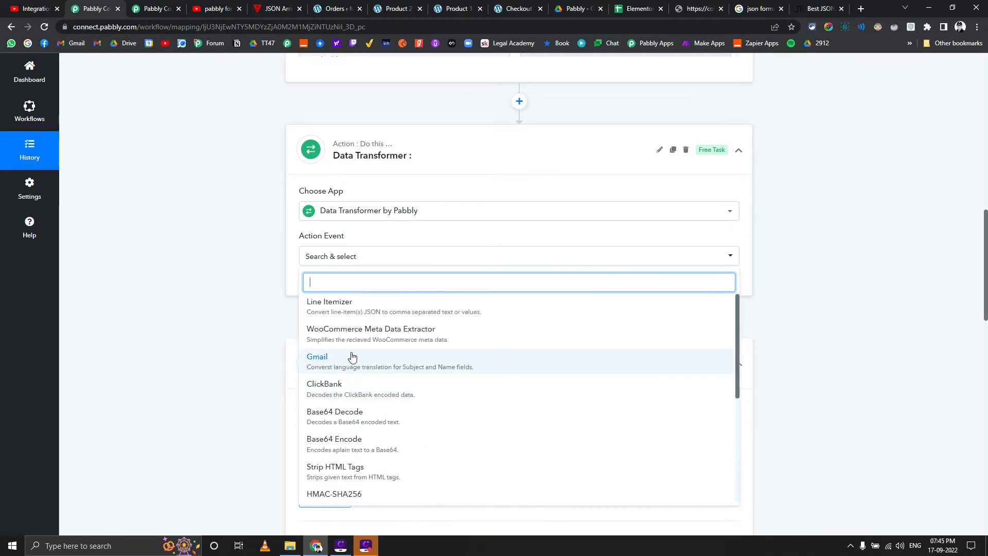
pyautogui.click(364, 308)
pyautogui.click(318, 287)
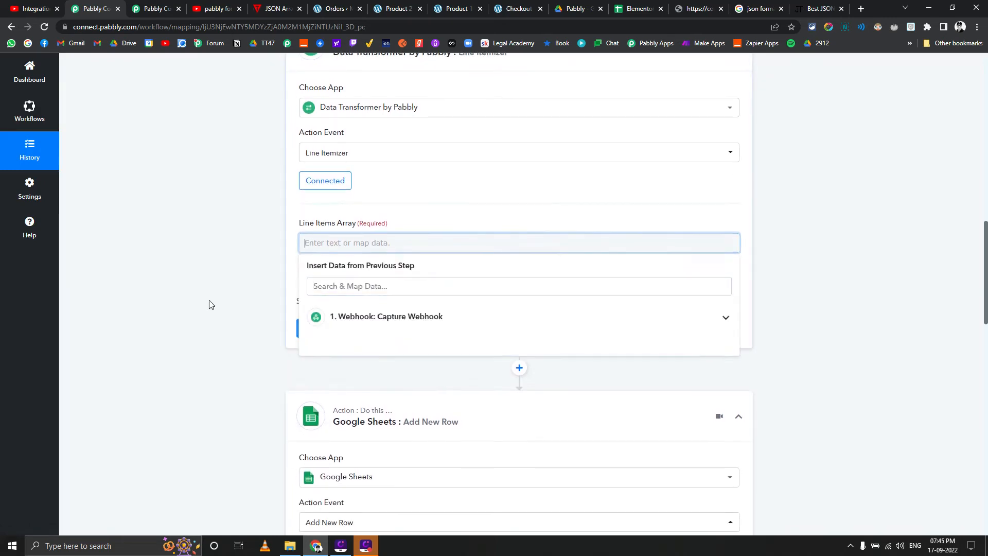
# Map the webhook's Line Items into the Line Items Array, send a test request, and examine the returned Id value
pyautogui.scroll(-3, 209, 304)
pyautogui.click(378, 169)
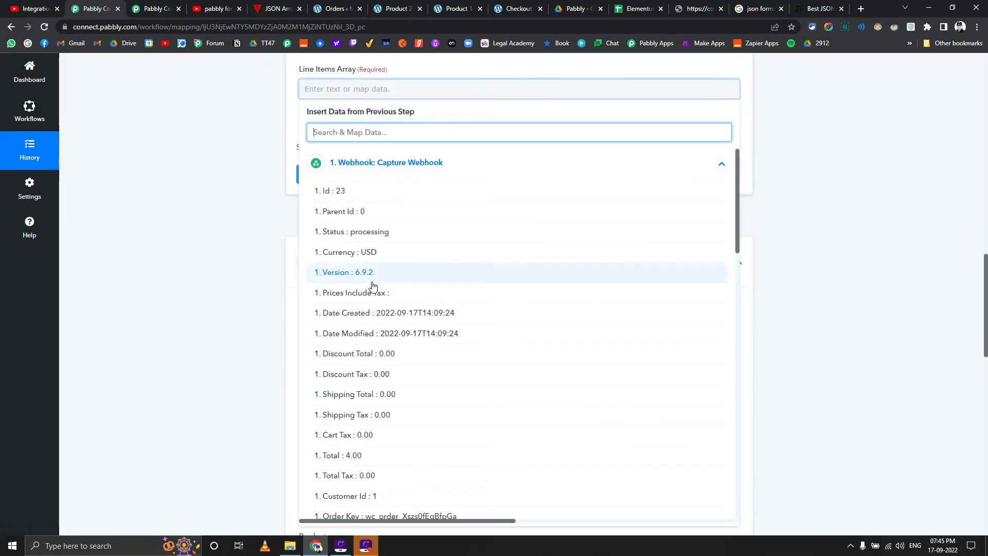
pyautogui.scroll(-18, 374, 287)
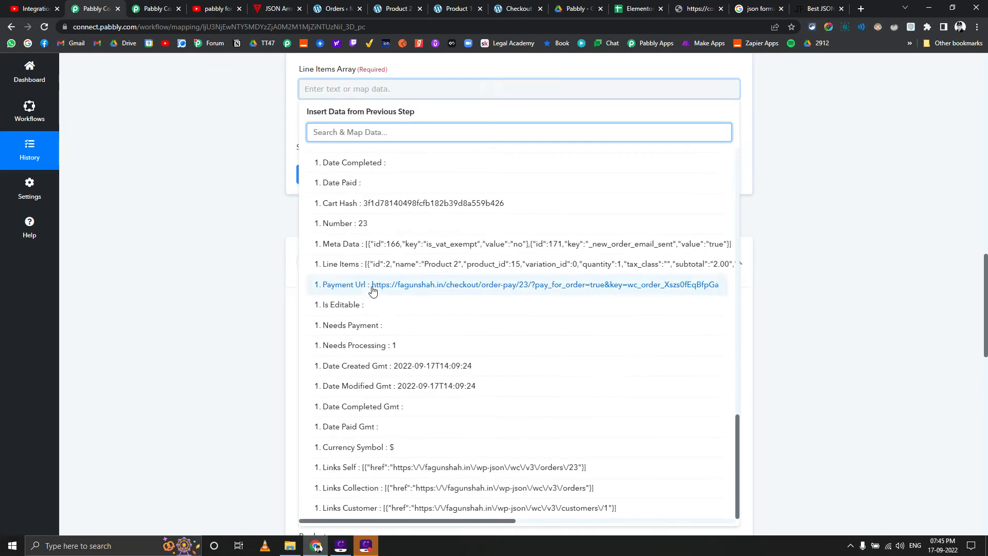
pyautogui.click(367, 265)
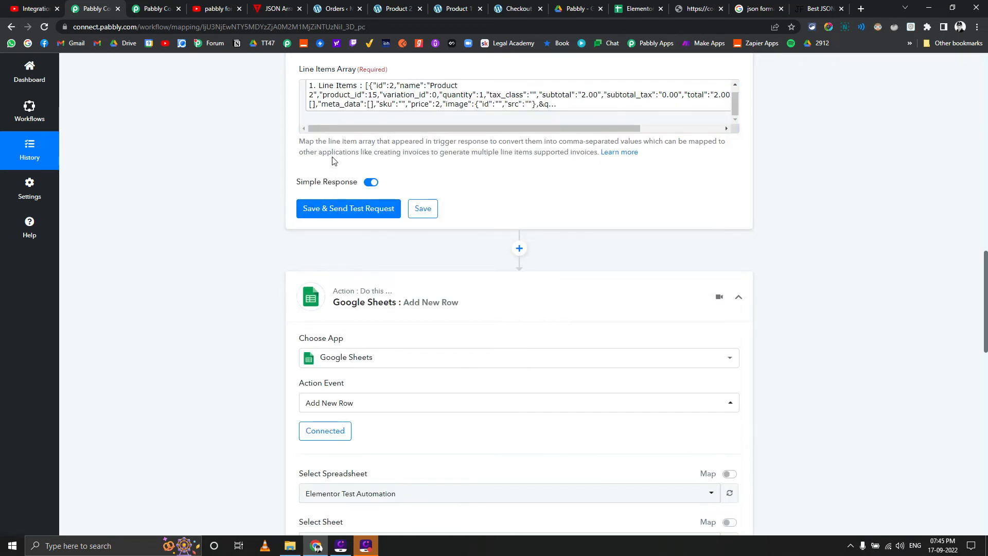
pyautogui.click(352, 208)
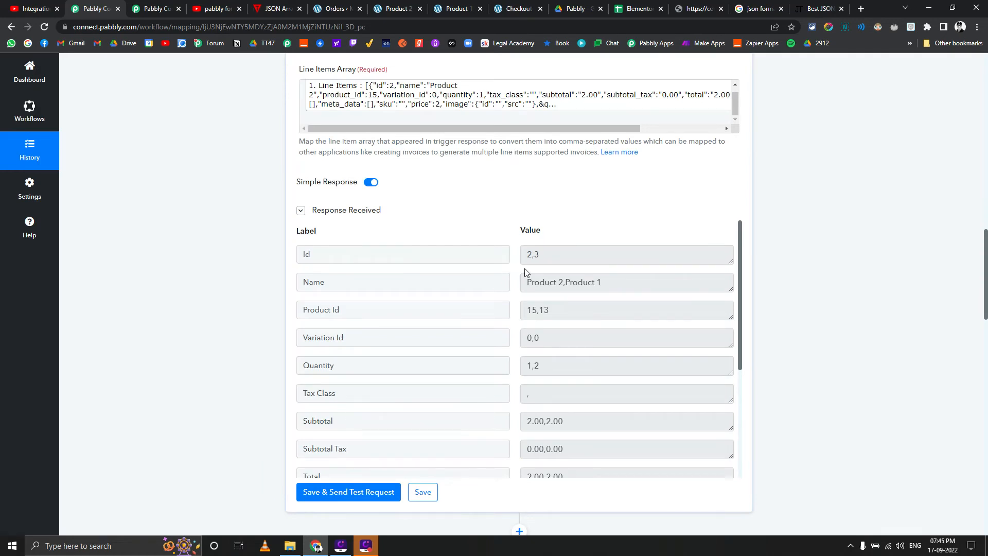
pyautogui.moveTo(550, 254); pyautogui.dragTo(525, 255)
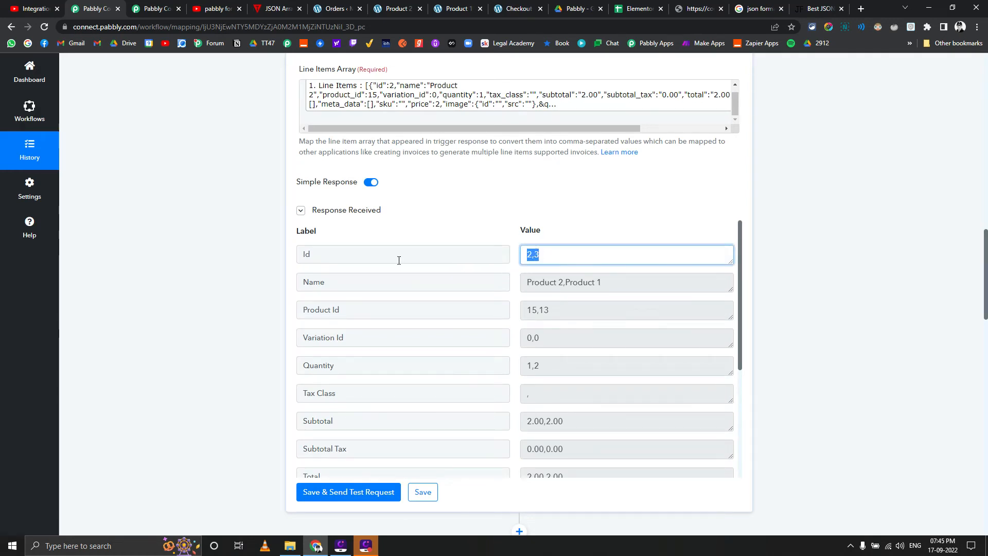
# Compare the Line Itemizer's returned Id values with the product ids in the formatted array in JSON Formatter
pyautogui.moveTo(399, 260); pyautogui.dragTo(287, 264)
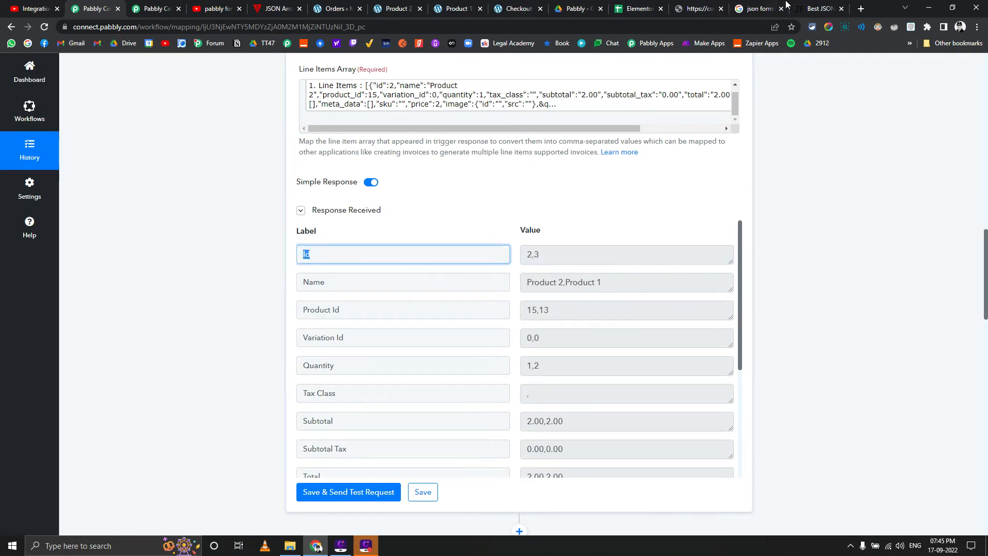
pyautogui.click(818, 8)
pyautogui.scroll(3, 652, 193)
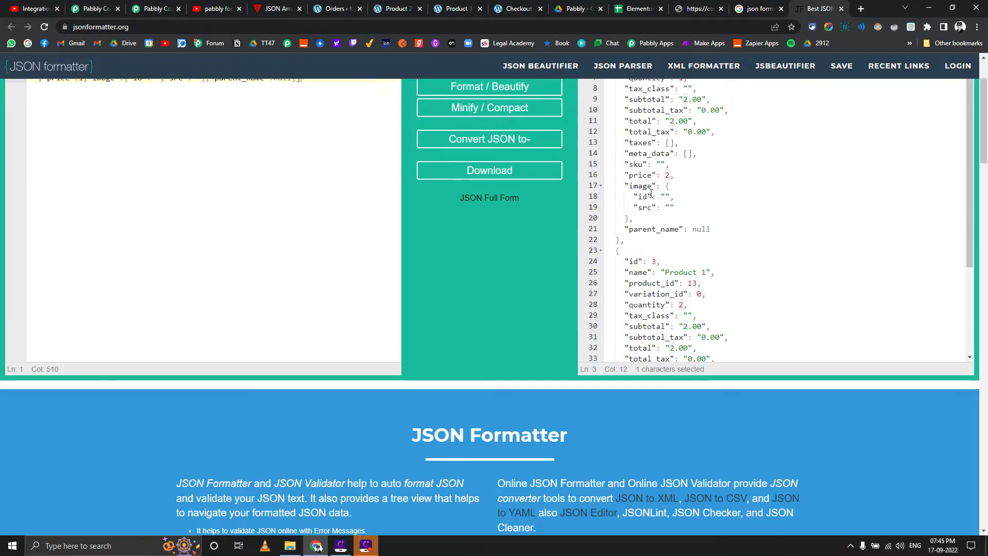
pyautogui.scroll(2, 651, 194)
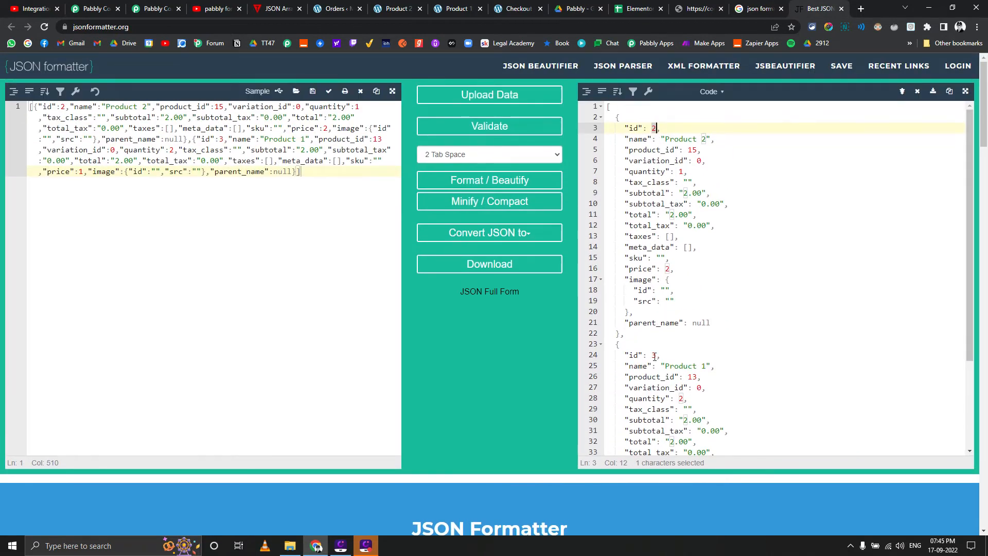
pyautogui.click(154, 9)
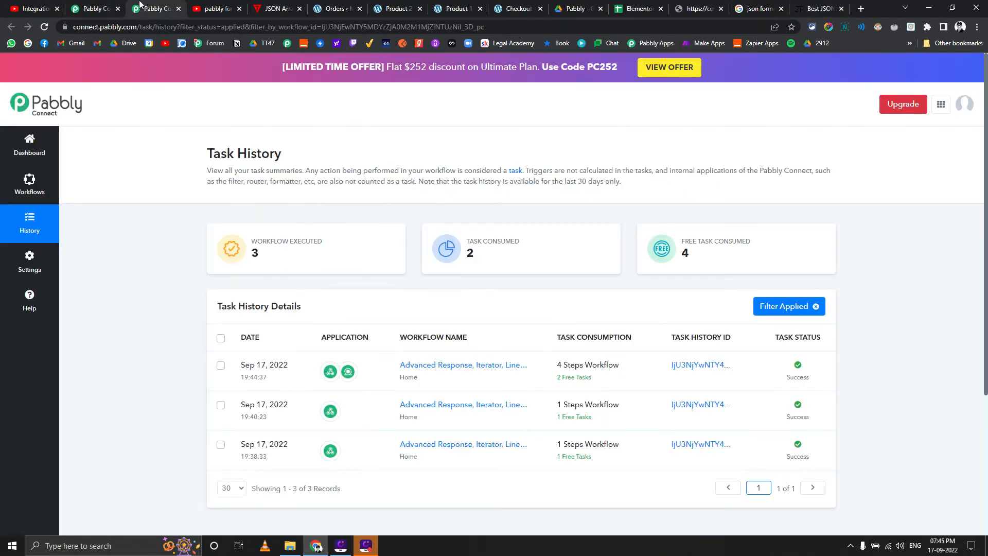
pyautogui.click(95, 9)
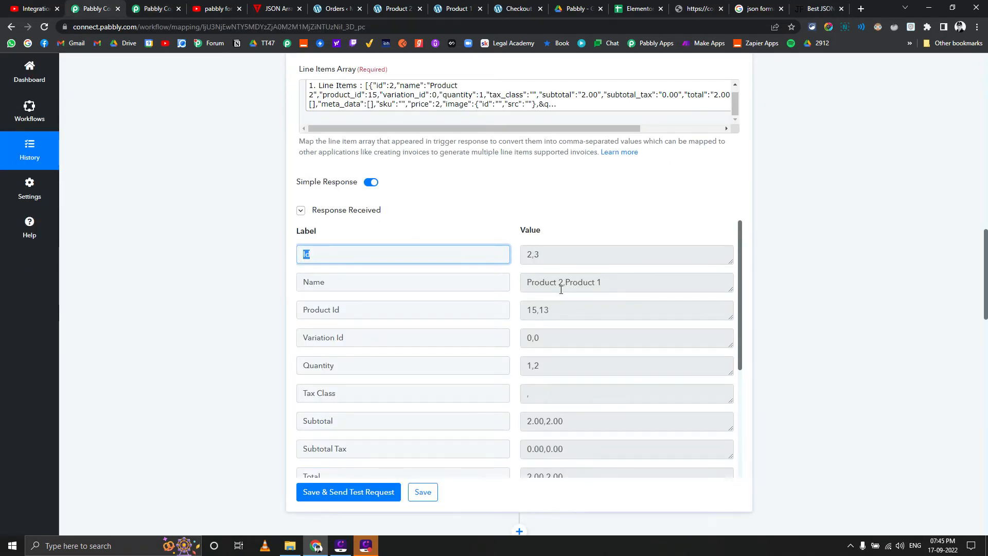
# Change the Google Sheets action event to Add Multiple Rows and connect it to Sheet1 of Elementor Test Automation
pyautogui.scroll(-6, 194, 288)
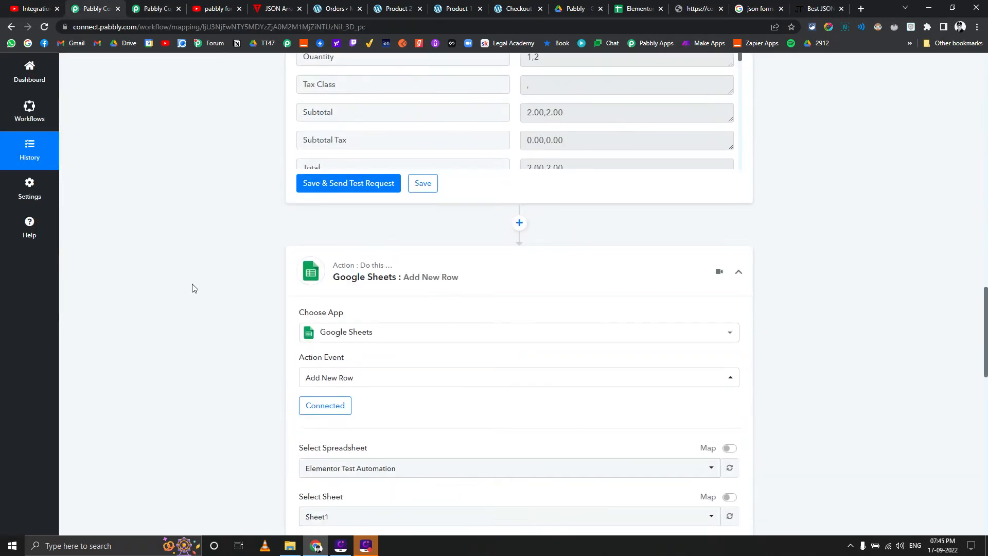
pyautogui.click(342, 385)
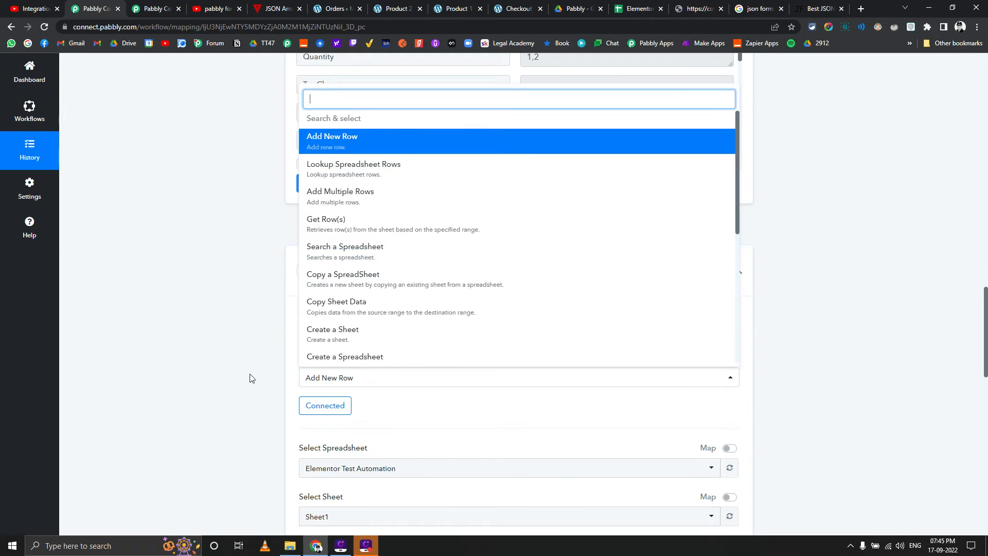
pyautogui.click(366, 199)
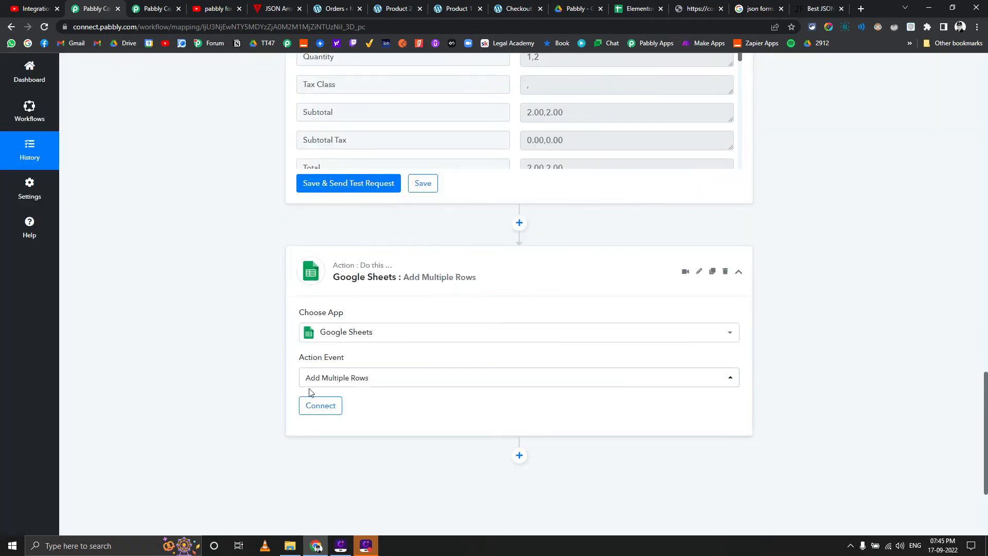
pyautogui.click(320, 406)
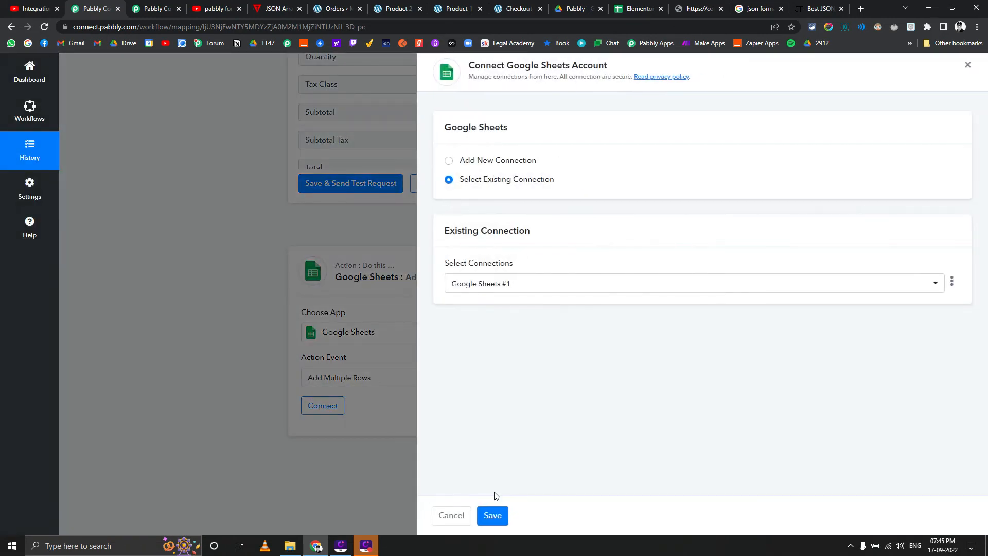
pyautogui.click(497, 515)
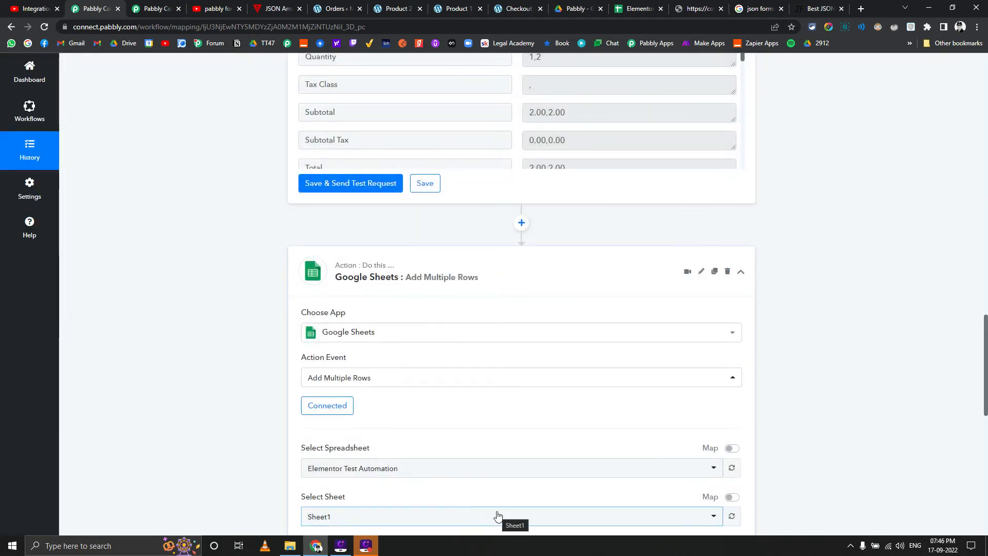
# Map the Line Itemizer's Name to the Product field and its Id to the Pro Id field
pyautogui.scroll(-6, 496, 514)
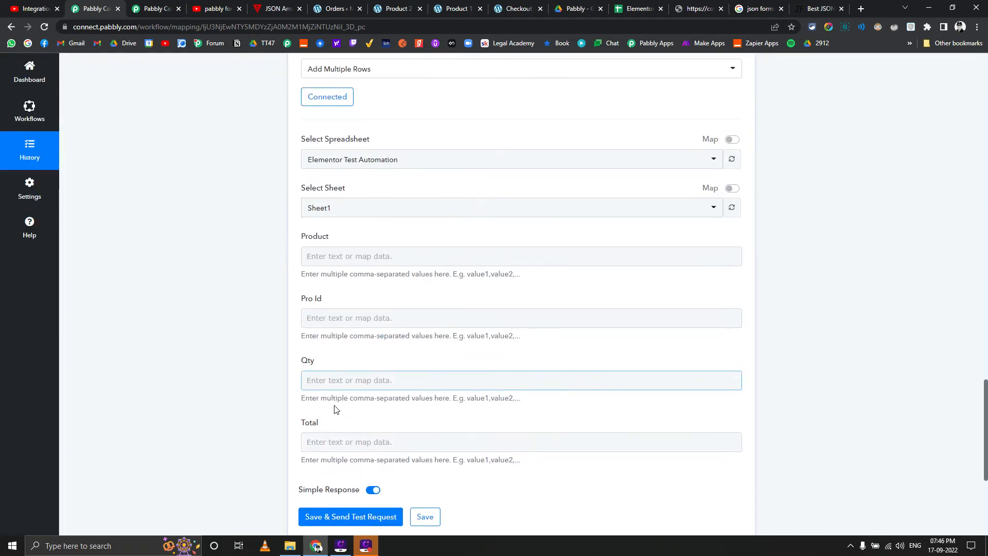
pyautogui.click(364, 264)
pyautogui.click(366, 364)
pyautogui.scroll(-2, 363, 350)
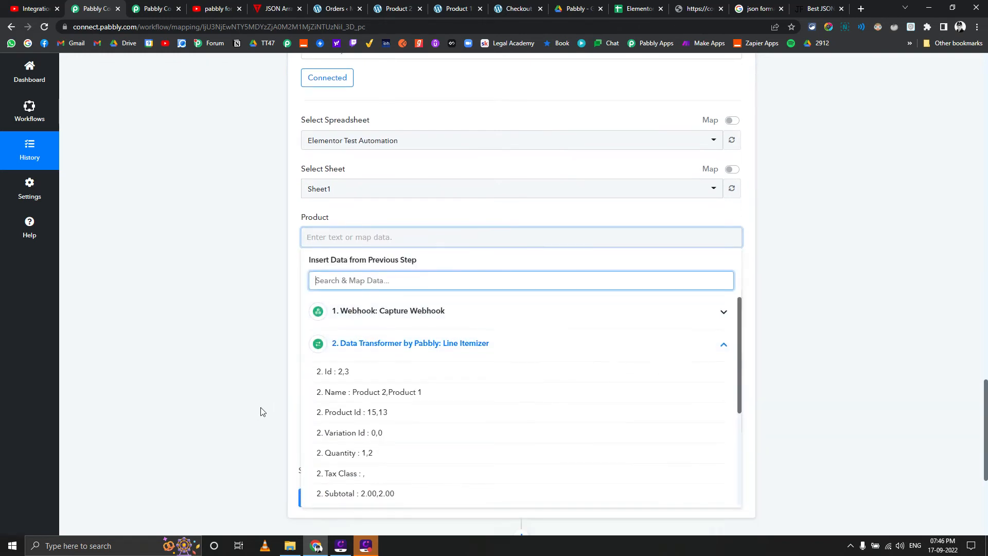
pyautogui.click(357, 305)
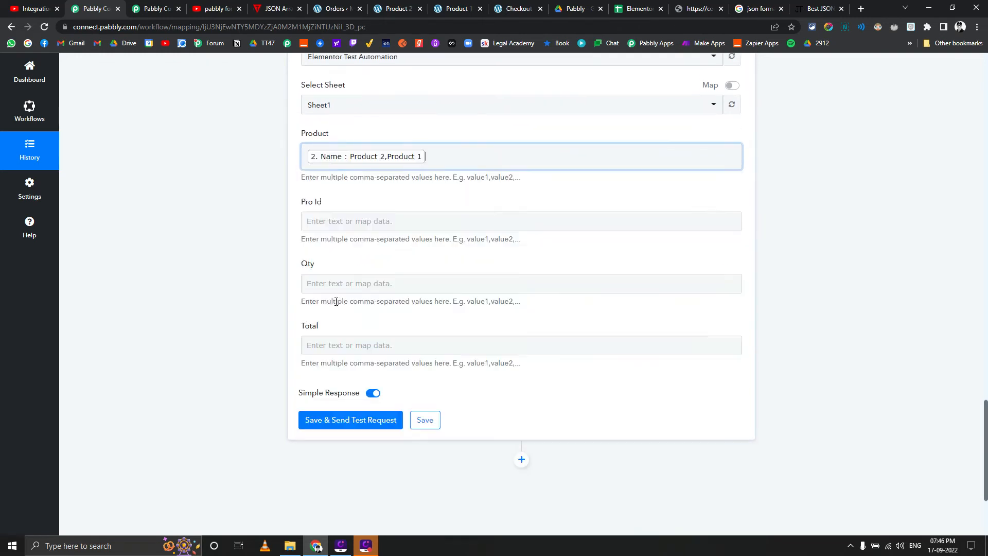
pyautogui.click(308, 221)
pyautogui.click(359, 322)
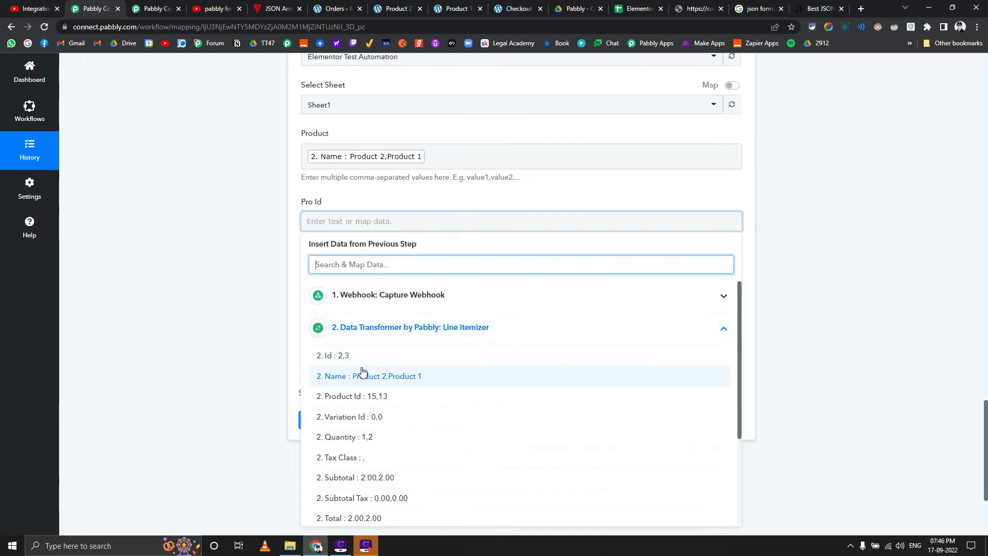
pyautogui.click(363, 356)
# Map the Line Itemizer's Quantity to the Qty field and its Total to the Total field
pyautogui.click(345, 289)
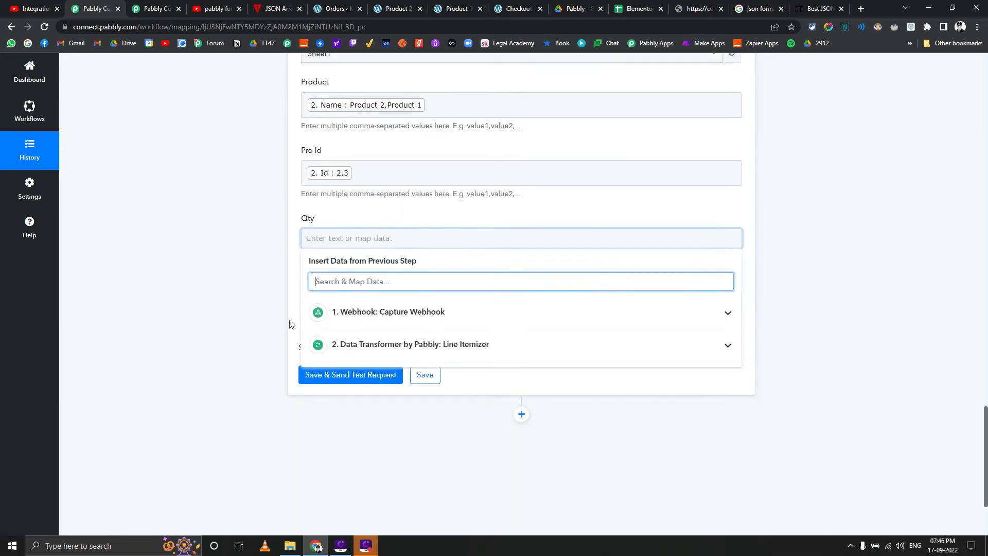
pyautogui.click(408, 342)
pyautogui.scroll(-3, 289, 376)
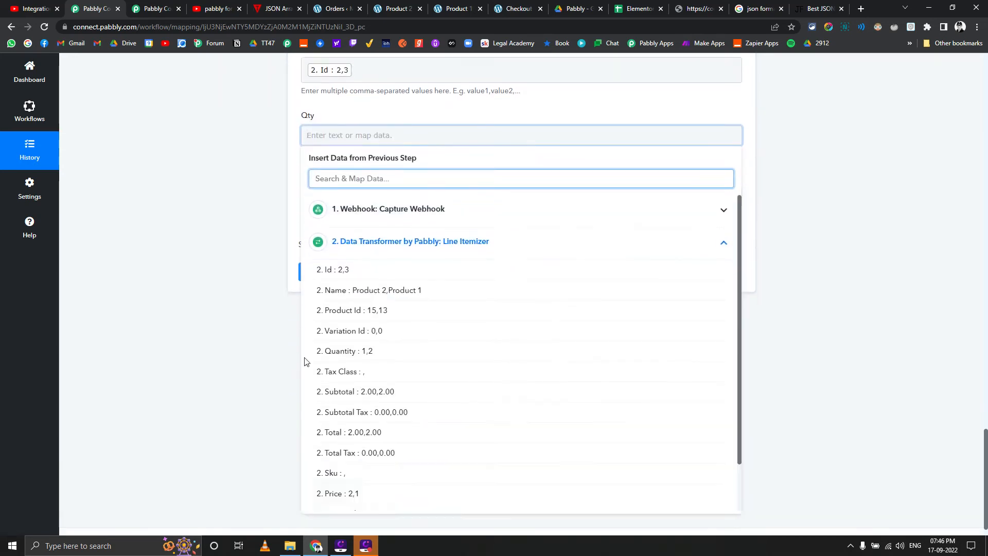
pyautogui.click(372, 357)
pyautogui.click(227, 200)
pyautogui.click(310, 203)
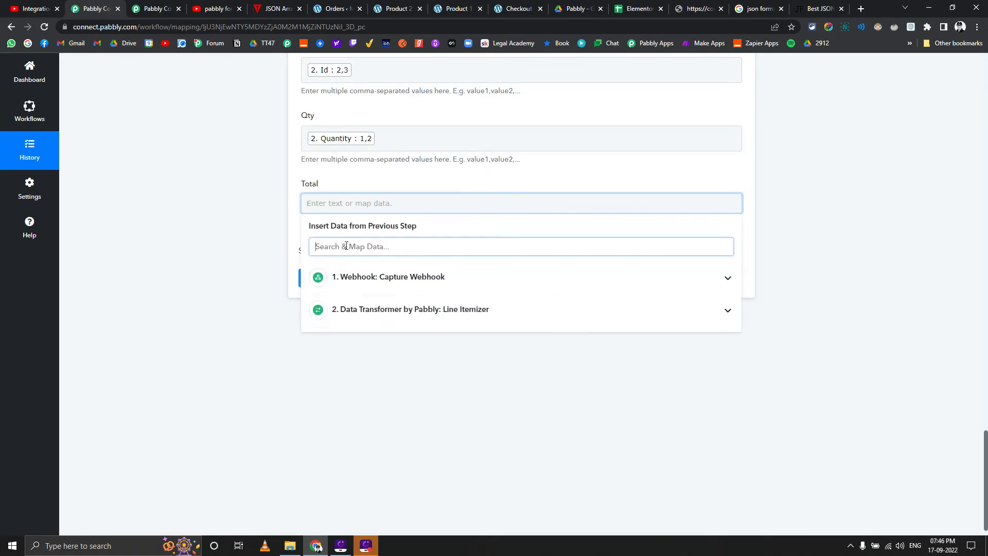
pyautogui.click(381, 309)
pyautogui.scroll(-2, 382, 397)
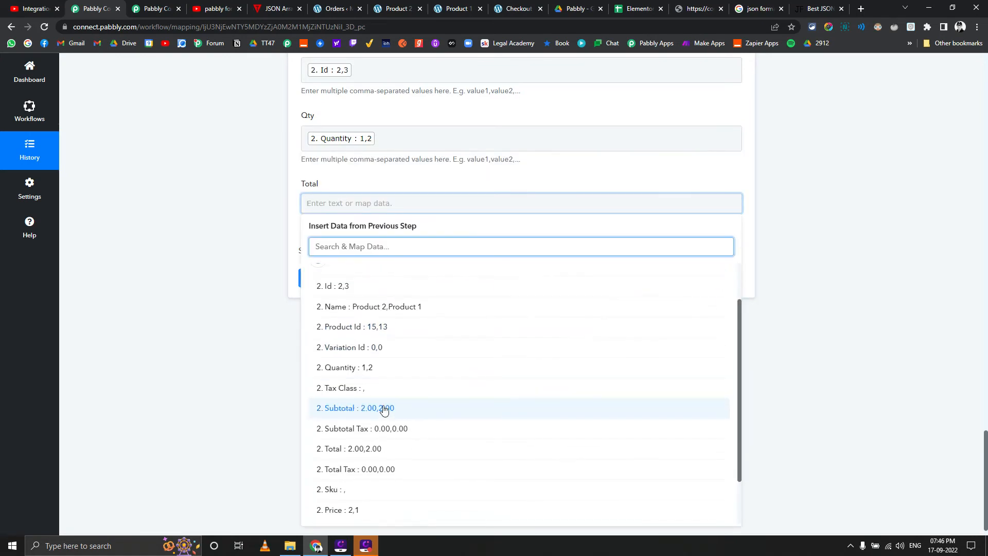
pyautogui.click(375, 448)
# Send a test request for the Google Sheets action and check the added rows in the Elementor Test Automation spreadsheet
pyautogui.click(333, 281)
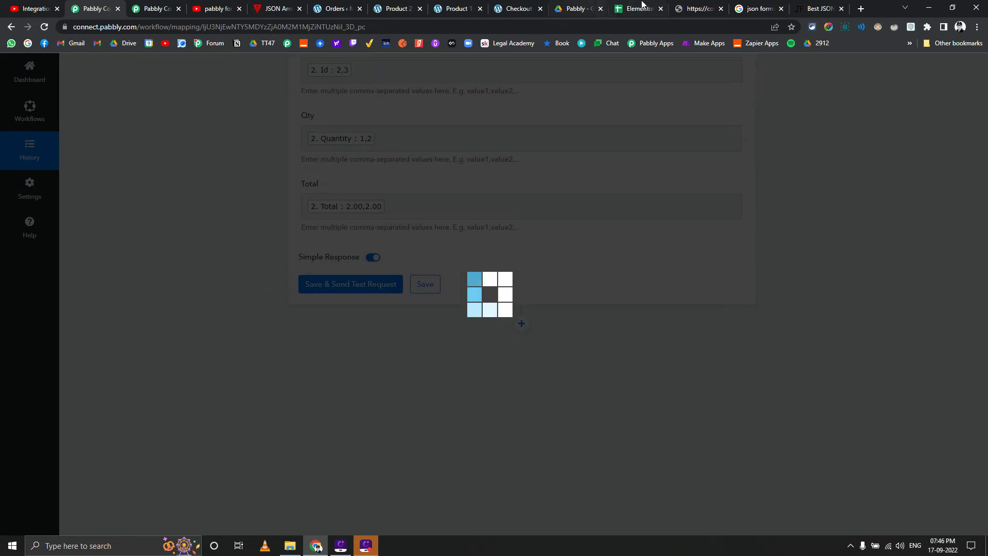
pyautogui.click(626, 15)
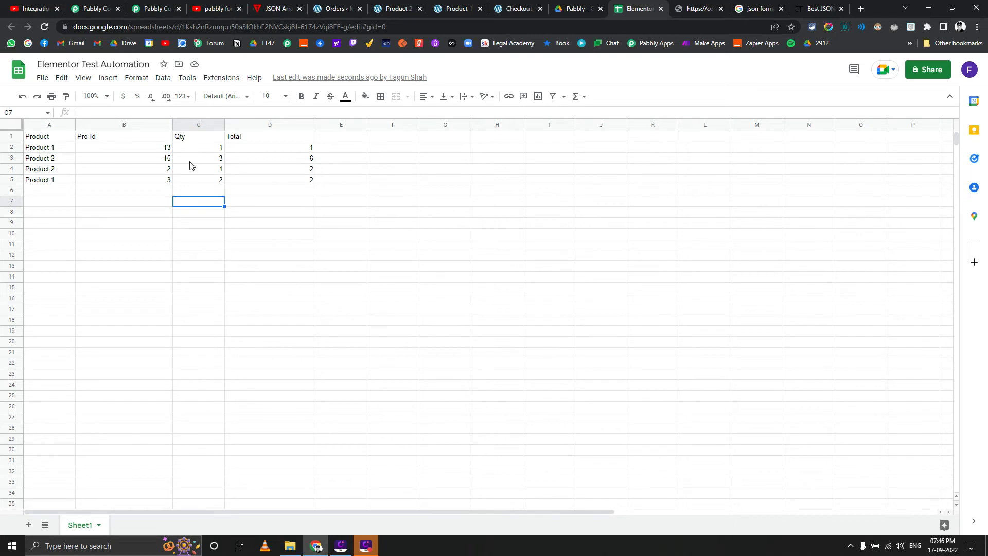
# In the WordPress store, add one Product 2 and one Product 1 to the cart
pyautogui.click(400, 6)
pyautogui.click(531, 409)
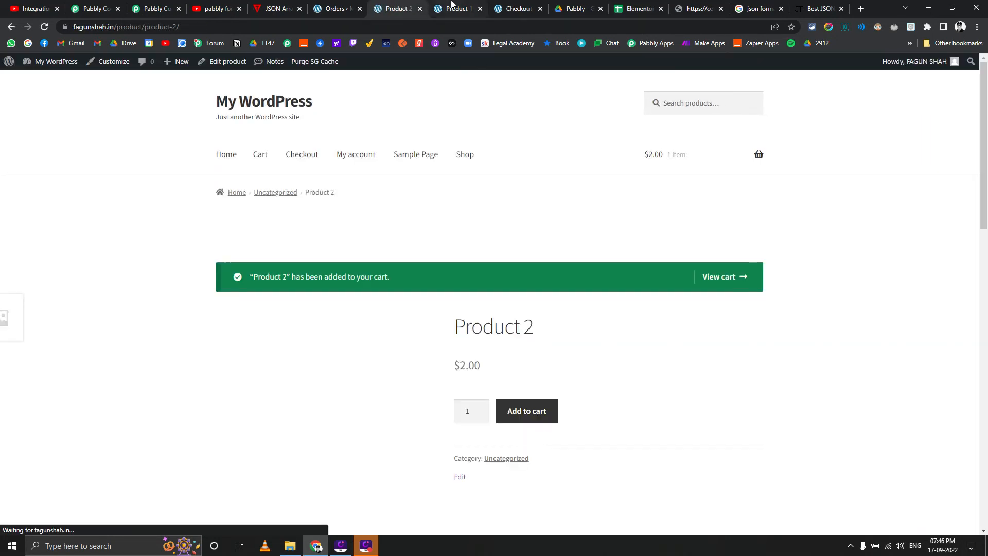
pyautogui.hotkey('ctrl', 'Tab')
pyautogui.click(525, 408)
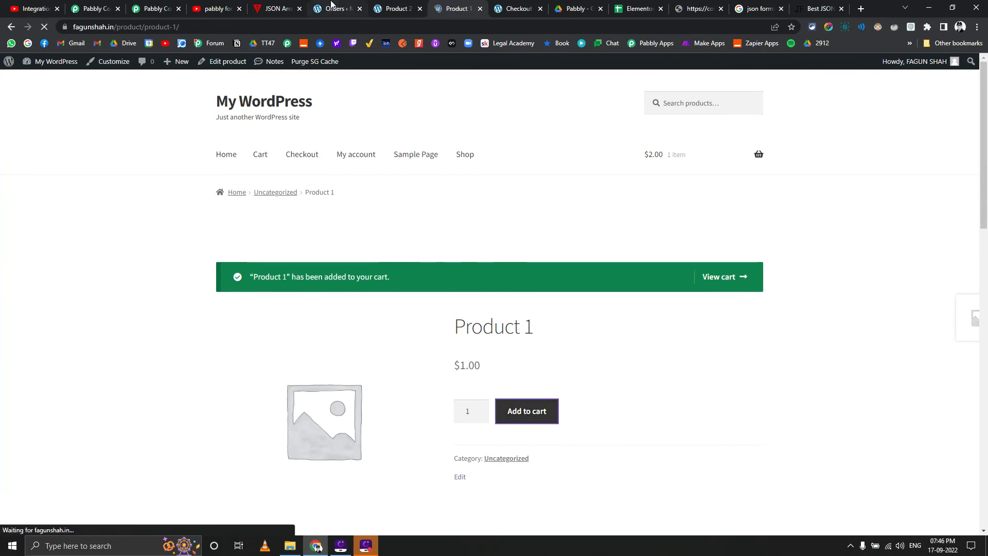
# Duplicate Product 2 in the WooCommerce products list and rename the copy as Product 3
pyautogui.click(335, 9)
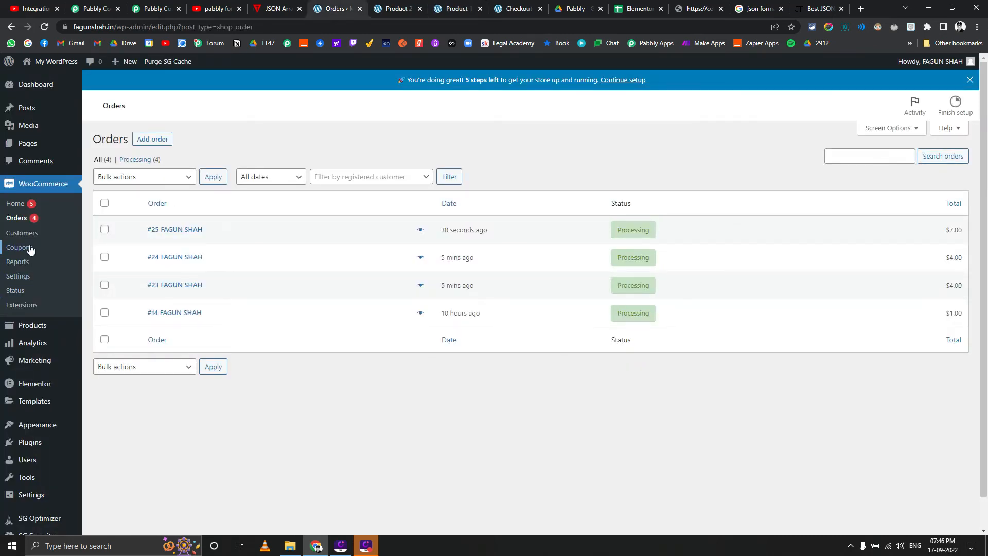
pyautogui.click(37, 331)
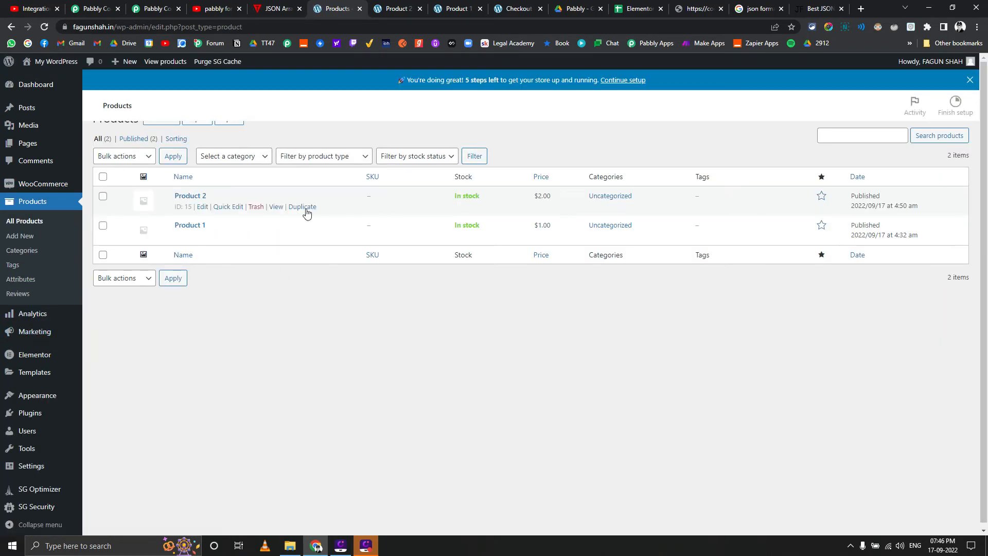
pyautogui.click(303, 228)
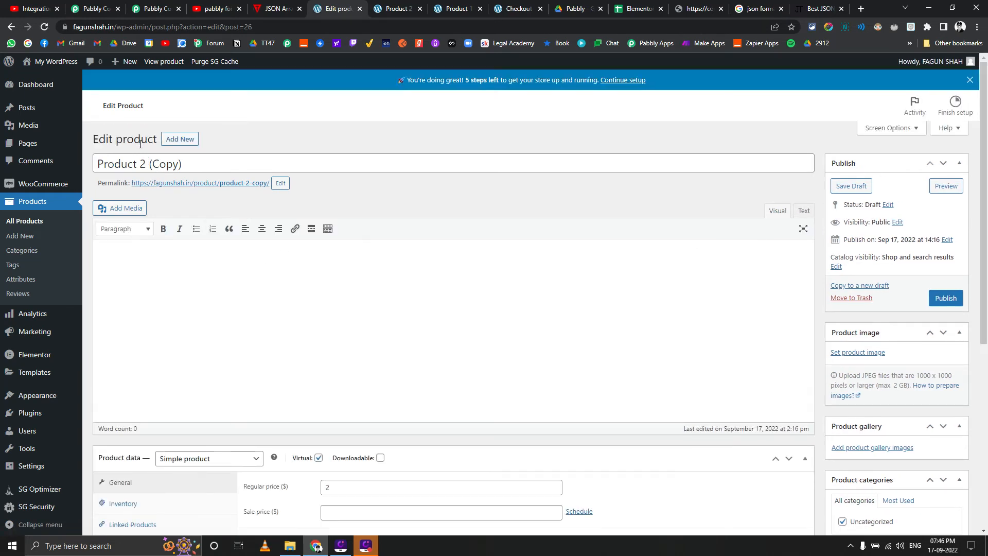
pyautogui.moveTo(141, 159); pyautogui.dragTo(225, 163)
pyautogui.write('3')
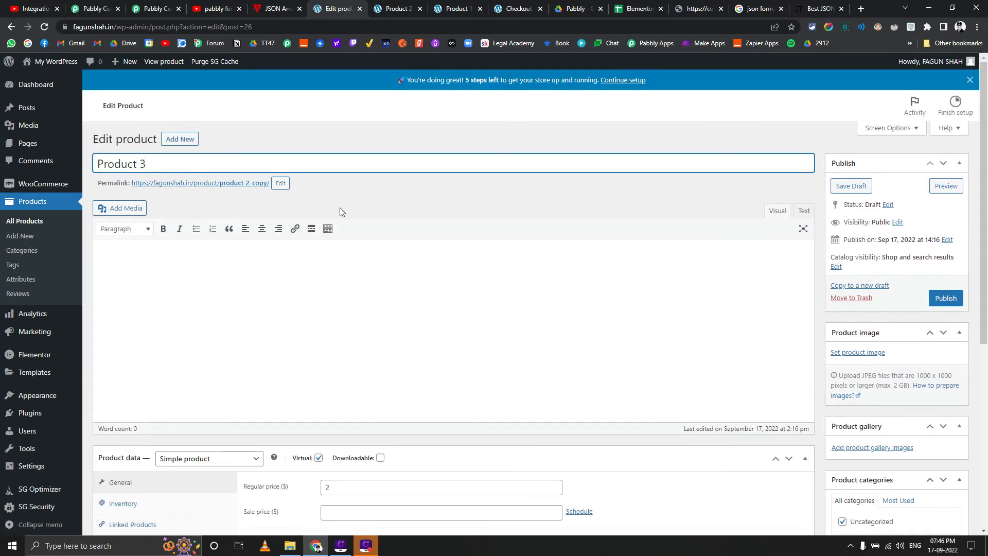
# Set Product 3's regular price to $3 and publish the product
pyautogui.scroll(-2, 512, 246)
pyautogui.scroll(-1, 512, 247)
pyautogui.doubleClick(376, 334)
pyautogui.write('3')
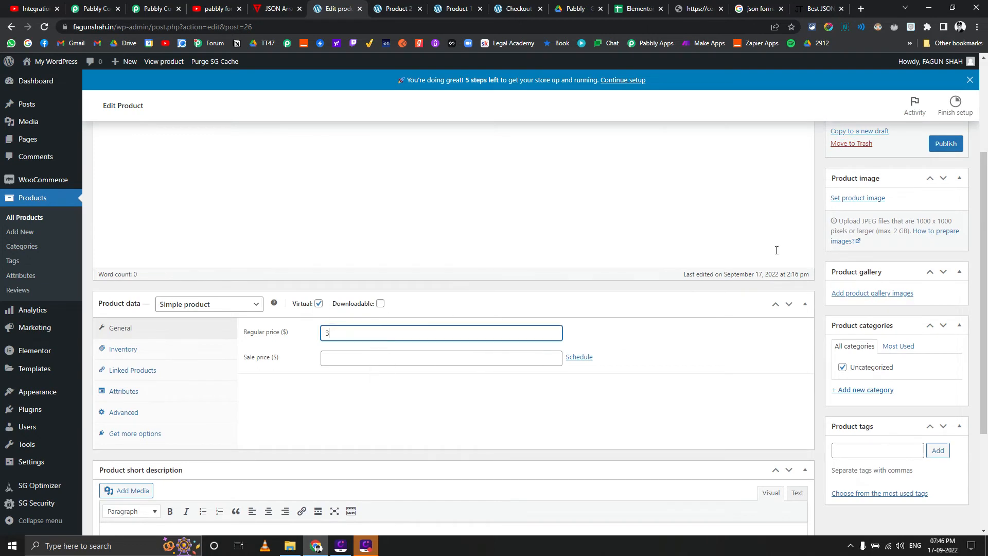
pyautogui.click(944, 146)
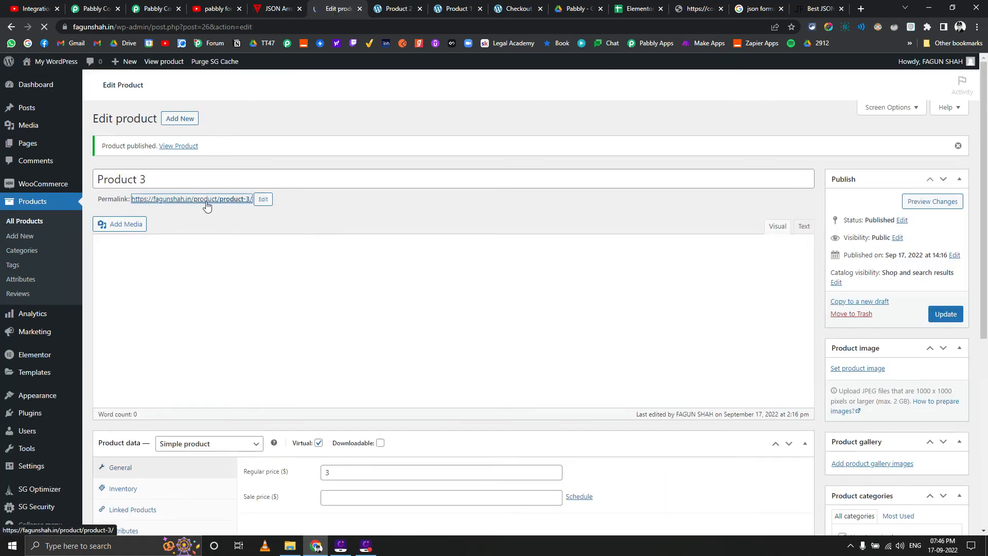
# Add one Product 3 to the cart from its store page and open the cart
pyautogui.click(221, 199)
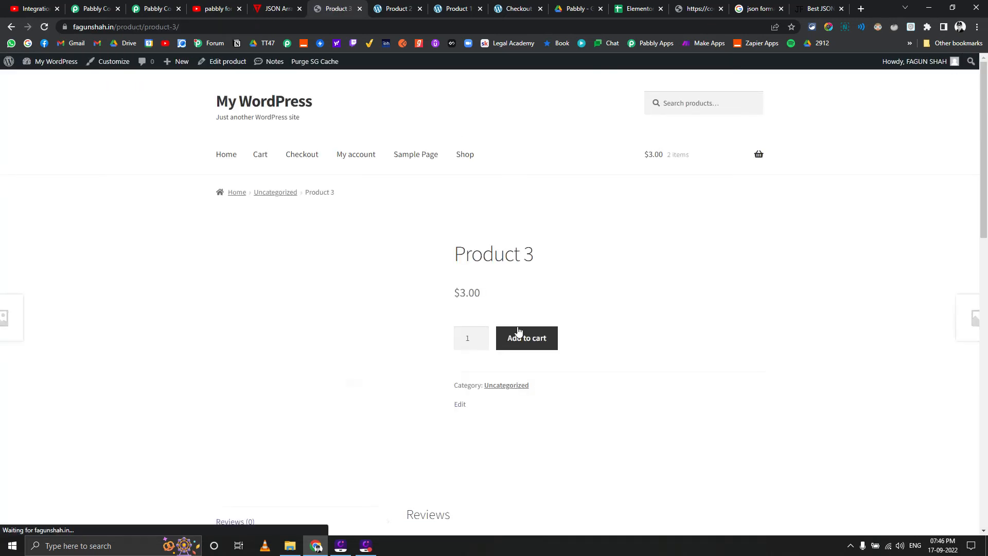
pyautogui.click(523, 335)
pyautogui.click(471, 5)
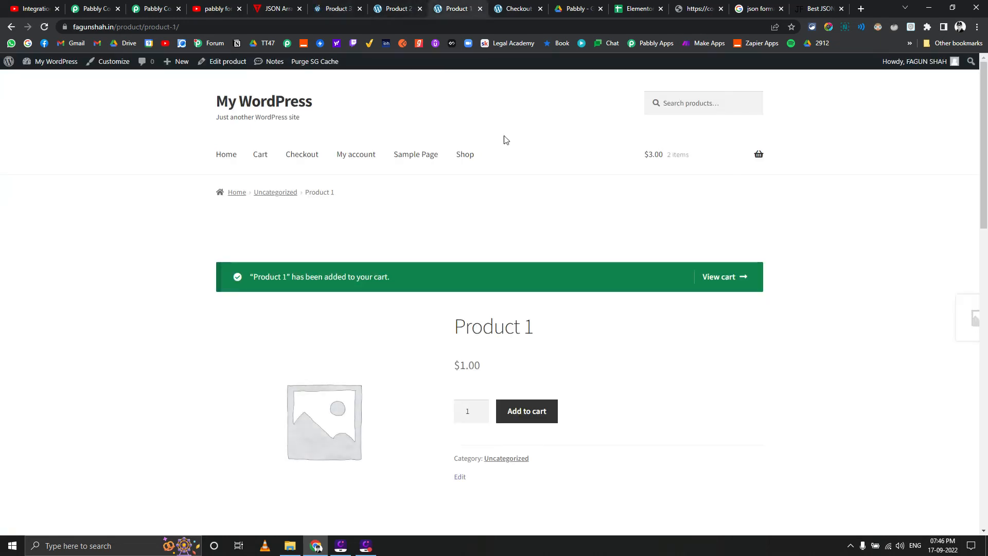
pyautogui.click(717, 284)
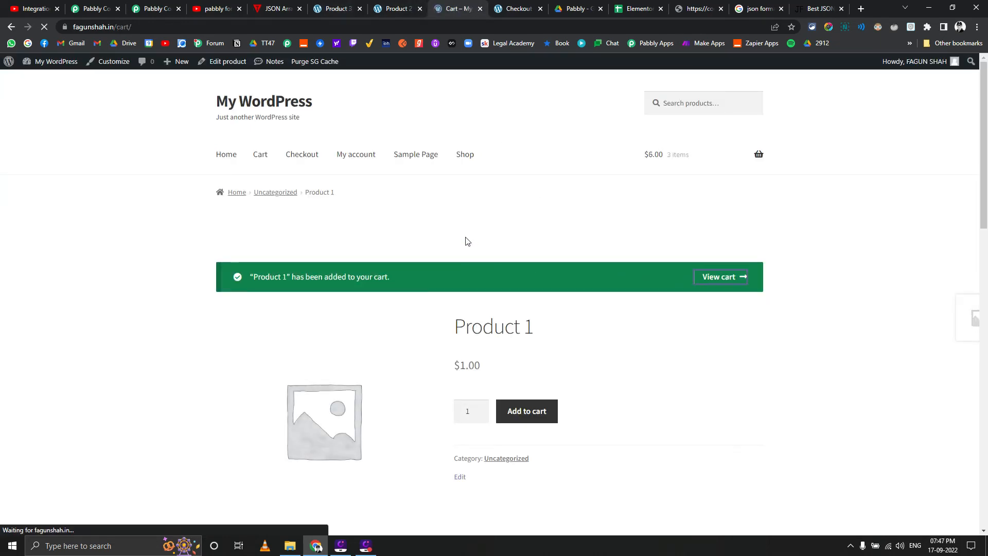
# Check out the three-product cart, place the order with cash on delivery, and check the Google Sheets spreadsheet for new rows
pyautogui.scroll(-4, 588, 359)
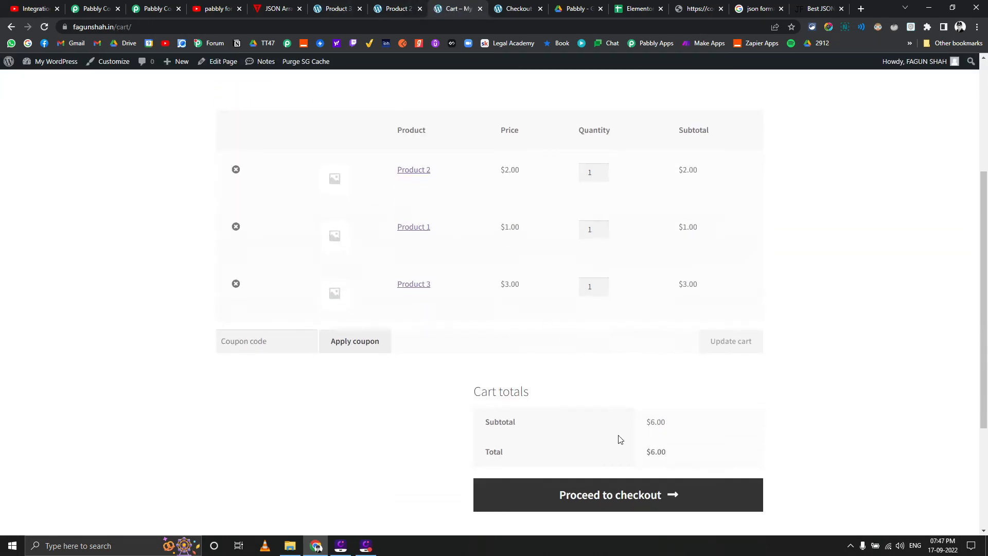
pyautogui.click(646, 499)
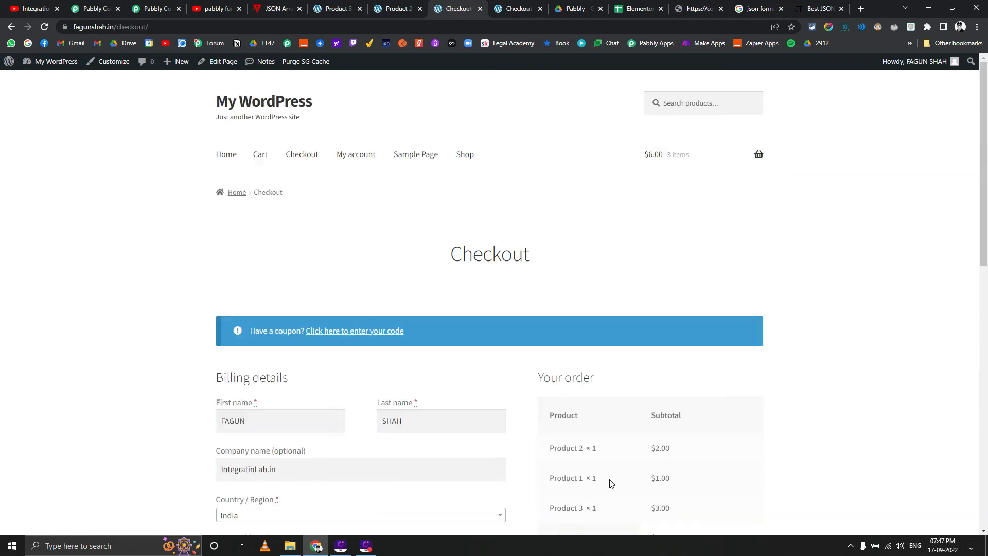
pyautogui.scroll(-5, 283, 336)
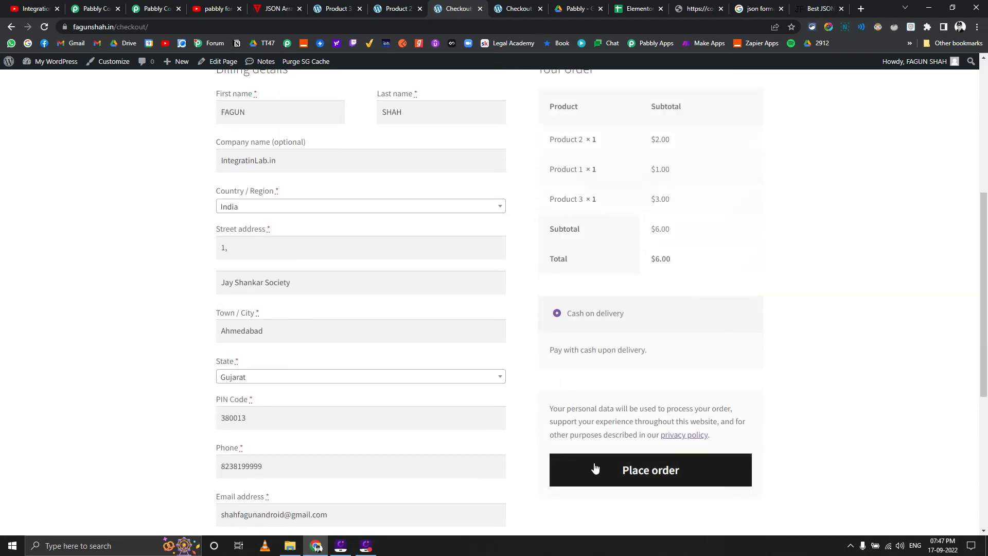
pyautogui.click(618, 474)
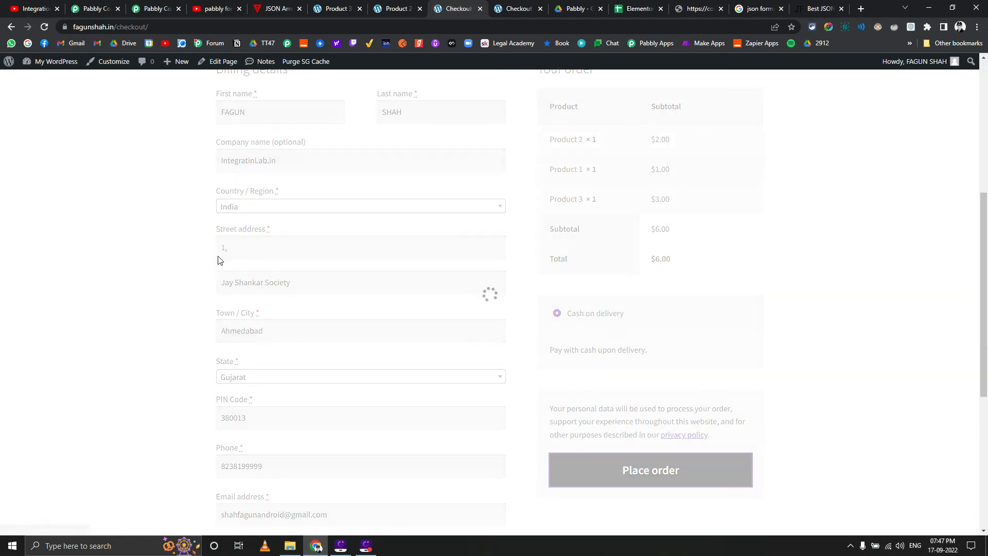
pyautogui.click(638, 9)
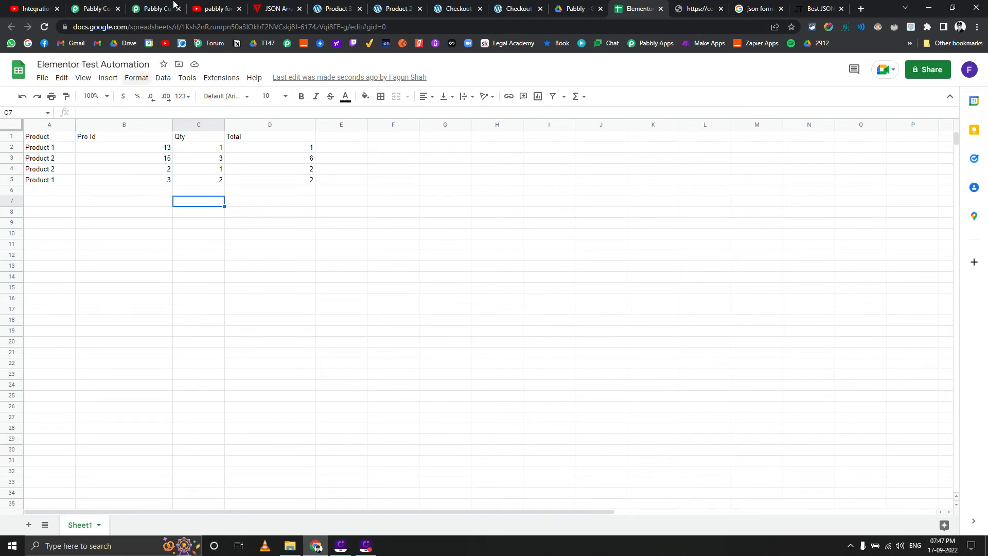
# Reload the Pabbly Connect task history and review the step breakdown of the 19:44:37 workflow run
pyautogui.click(173, 5)
pyautogui.click(45, 27)
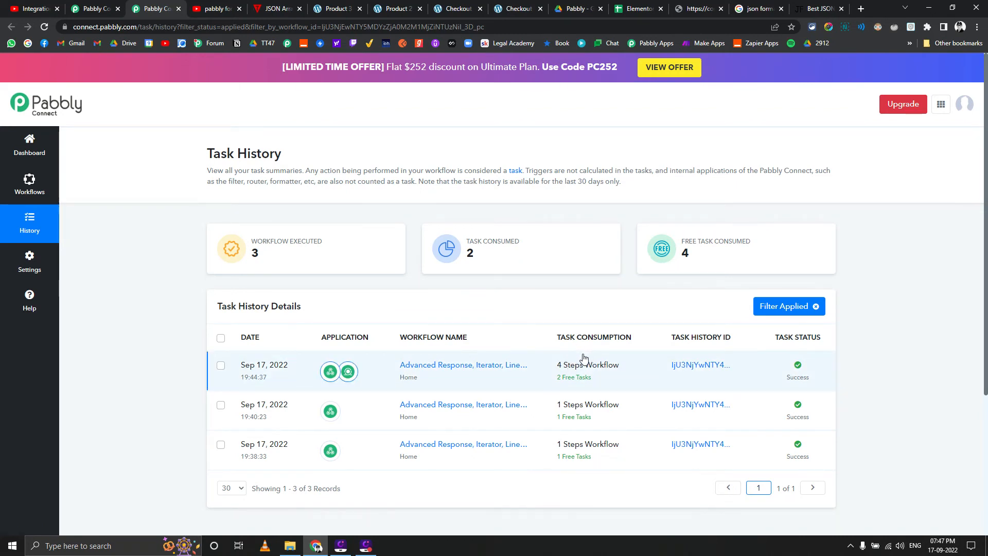
pyautogui.moveTo(583, 380)
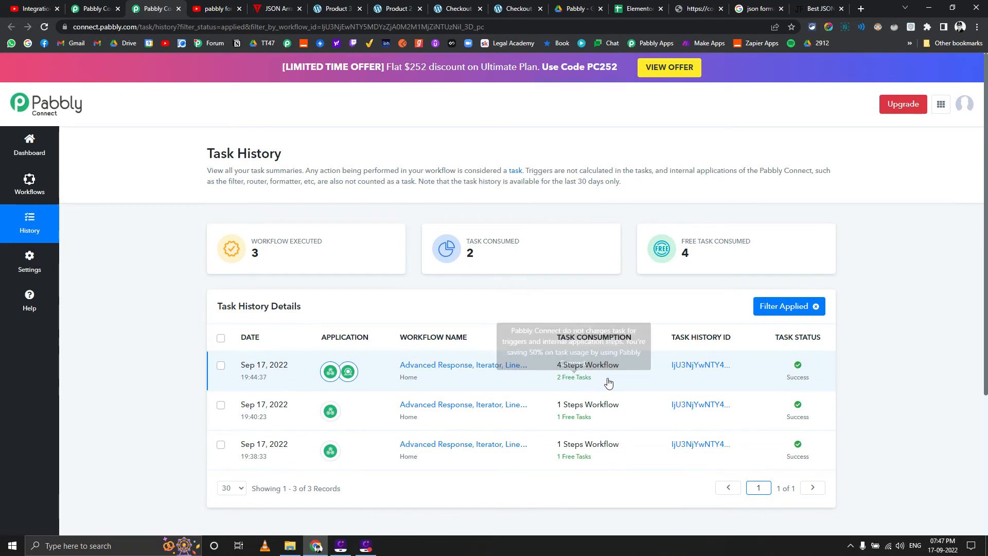
pyautogui.click(682, 367)
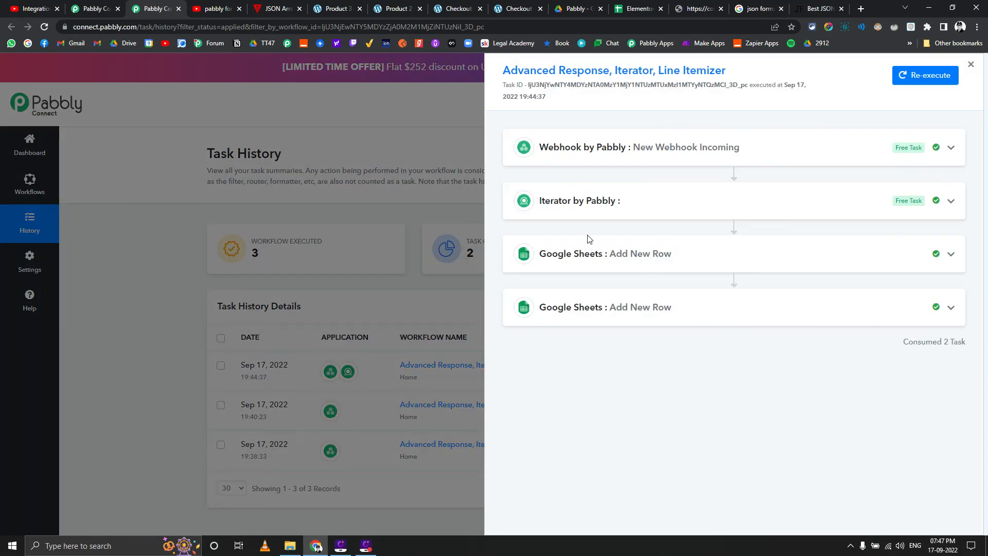
pyautogui.press('F9')
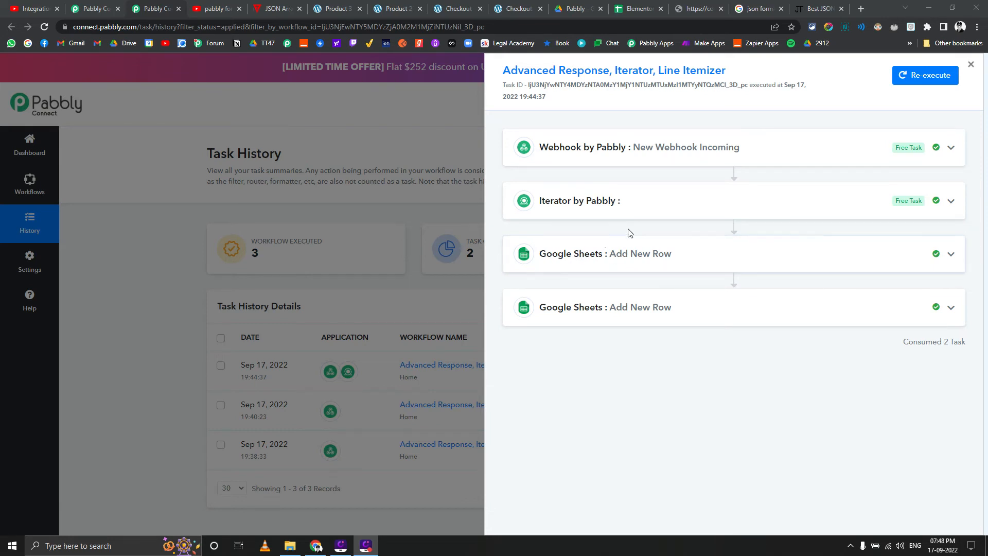
pyautogui.click(973, 65)
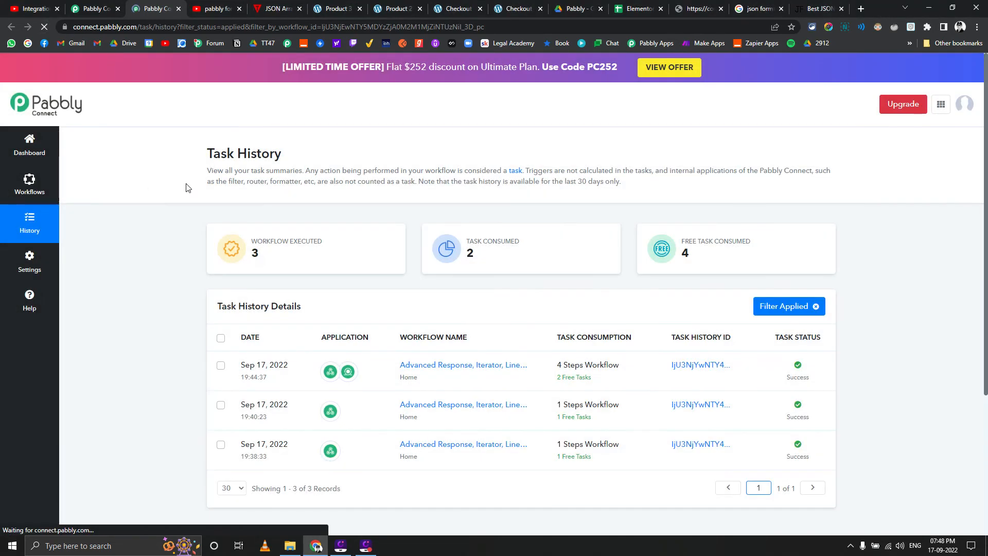
# Reload the task history again and look through the store's order confirmation page with the $7.00 total
pyautogui.click(45, 29)
pyautogui.click(512, 8)
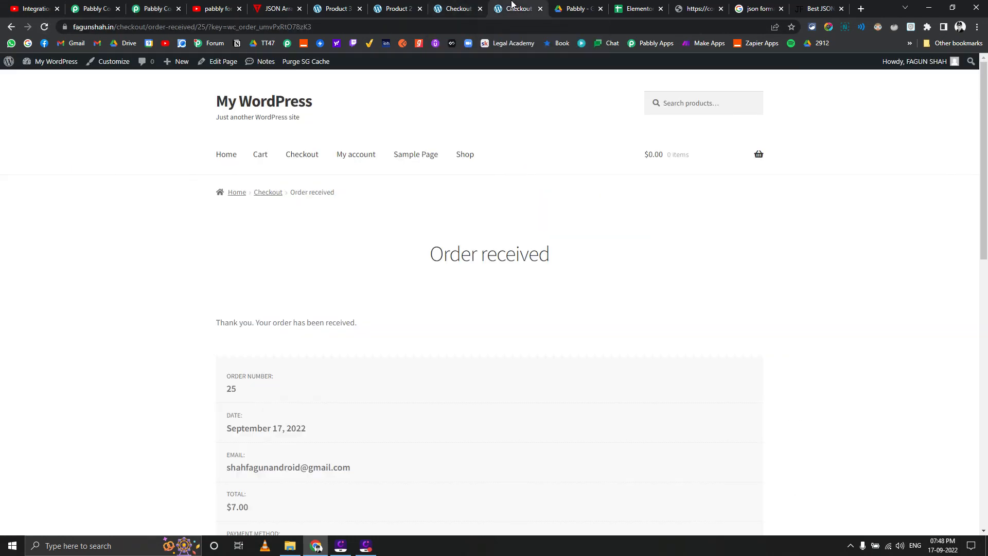
pyautogui.scroll(-4, 369, 249)
pyautogui.scroll(4, 368, 250)
# Refresh the Pabbly Connect task history and inspect the first Google Sheets Add New Row response of the 19:44:37 run
pyautogui.click(152, 9)
pyautogui.click(44, 26)
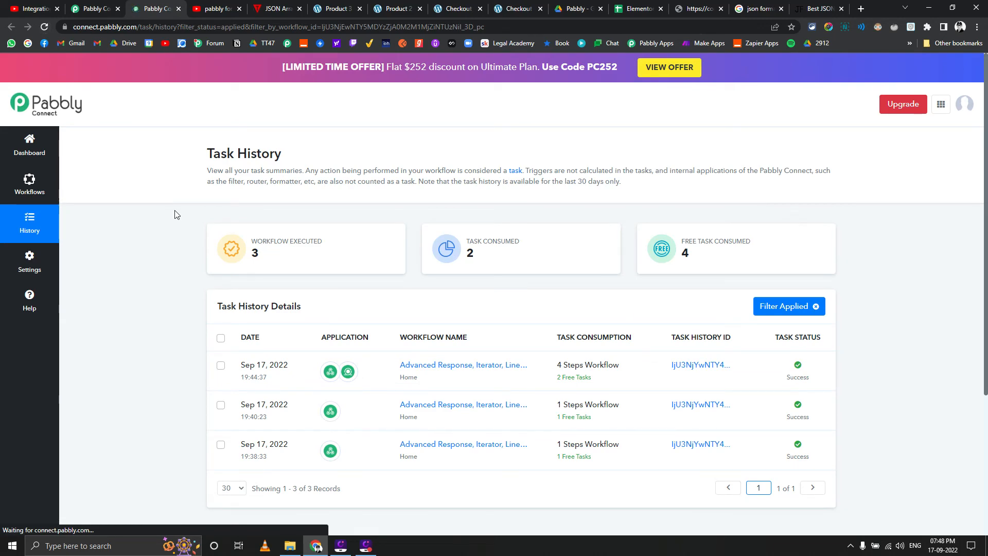
pyautogui.click(690, 367)
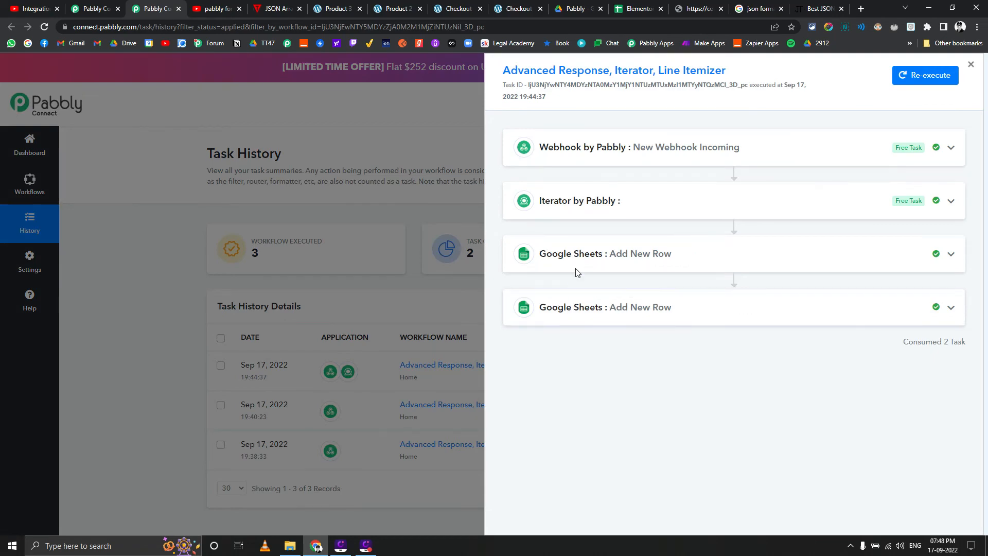
pyautogui.click(582, 254)
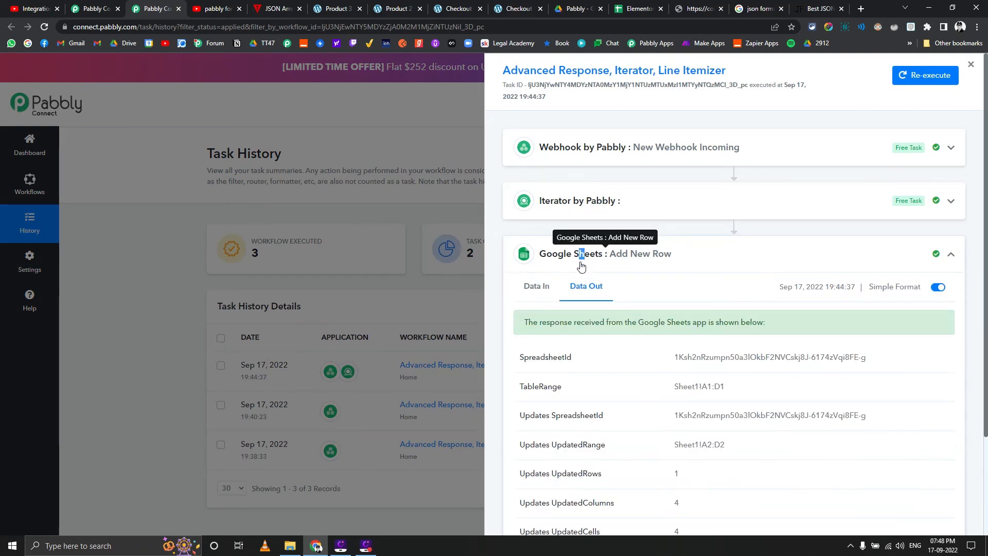
pyautogui.click(971, 65)
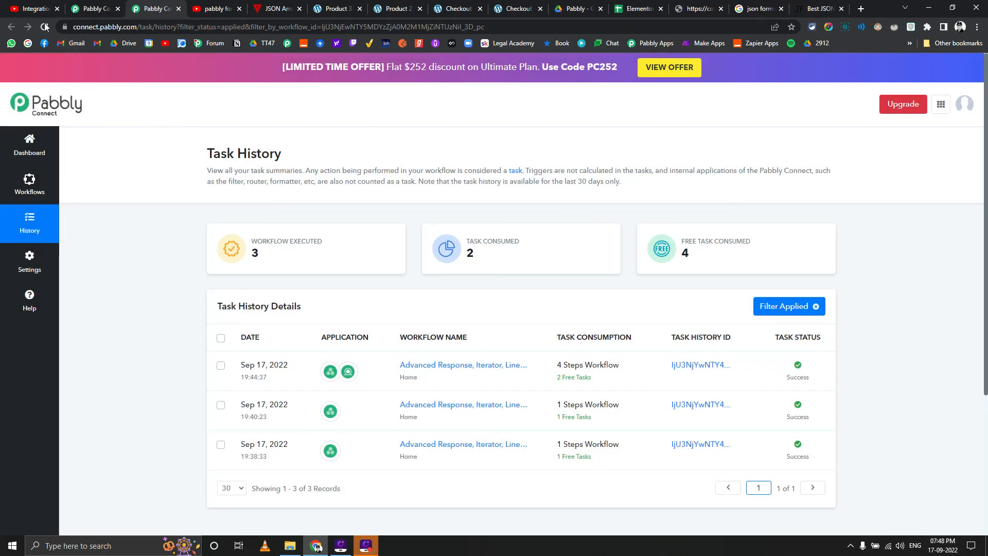
# Check the Elementor Test Automation spreadsheet for new rows, then return to the Pabbly Connect task history and refresh its run list
pyautogui.click(634, 9)
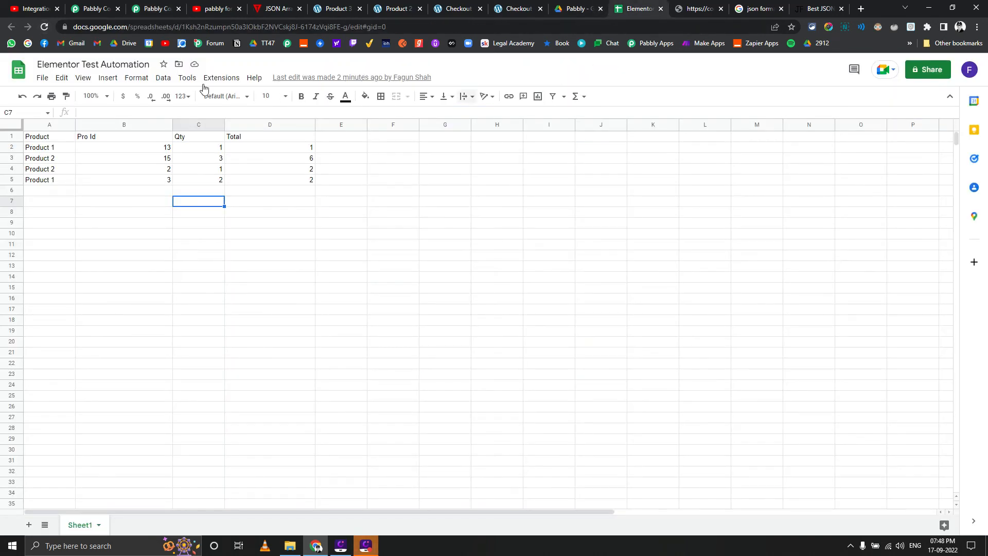
pyautogui.click(154, 9)
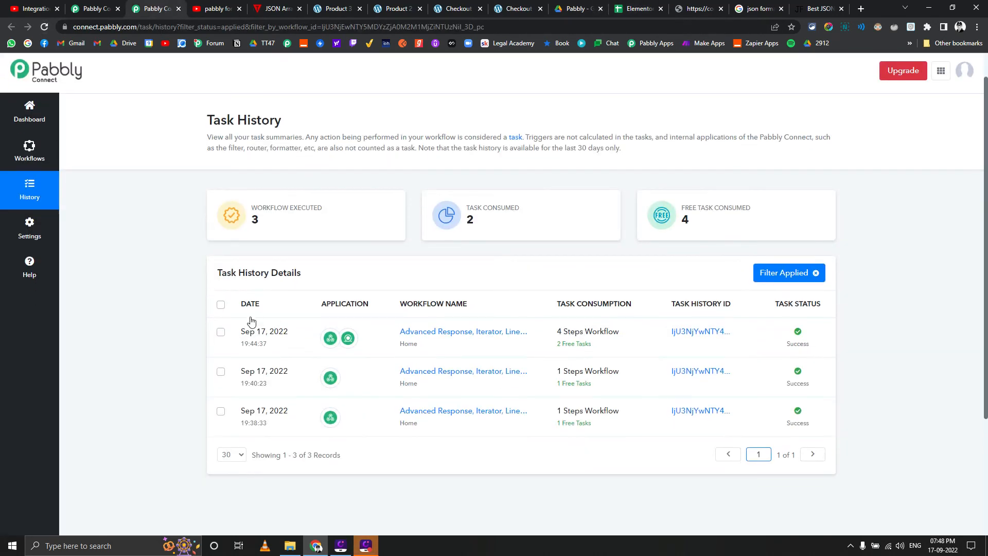
pyautogui.scroll(-1, 252, 321)
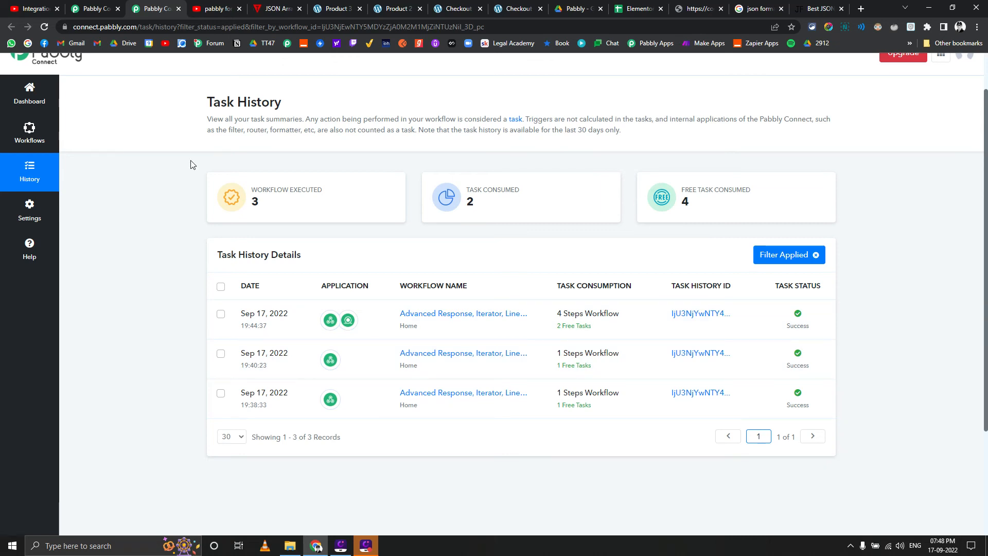
pyautogui.click(44, 28)
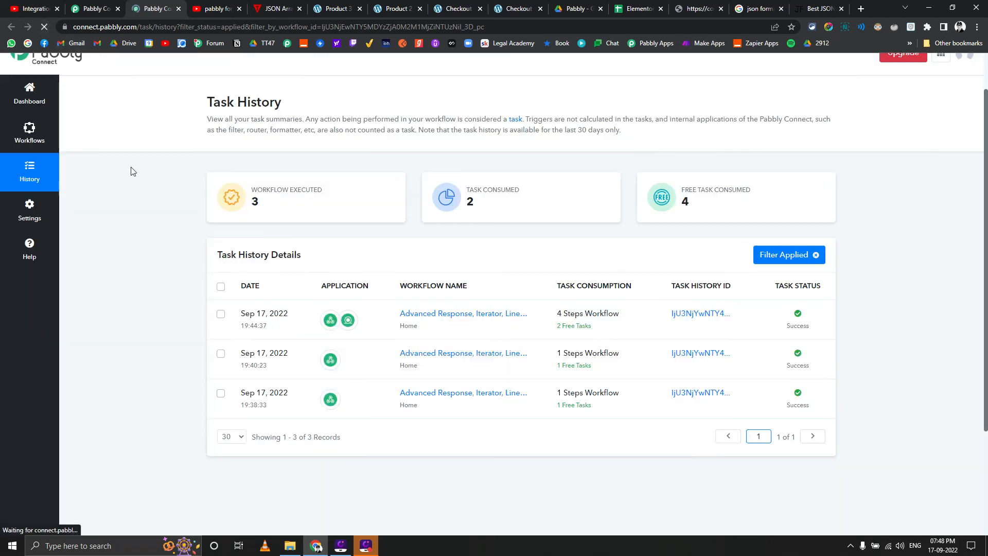
pyautogui.click(45, 27)
# Add one Product 3 and one Product 2 to the cart from their store pages
pyautogui.click(466, 5)
pyautogui.click(394, 8)
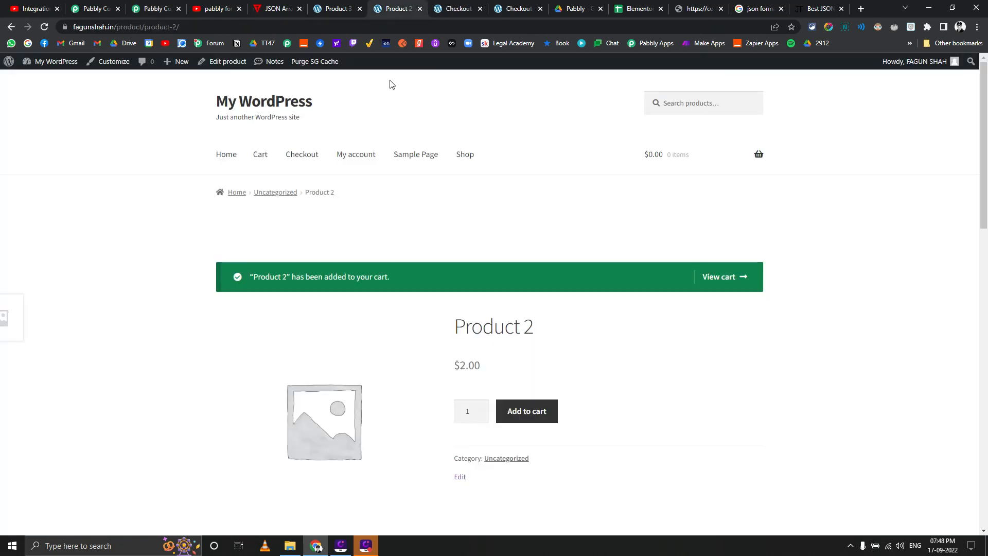
pyautogui.click(342, 8)
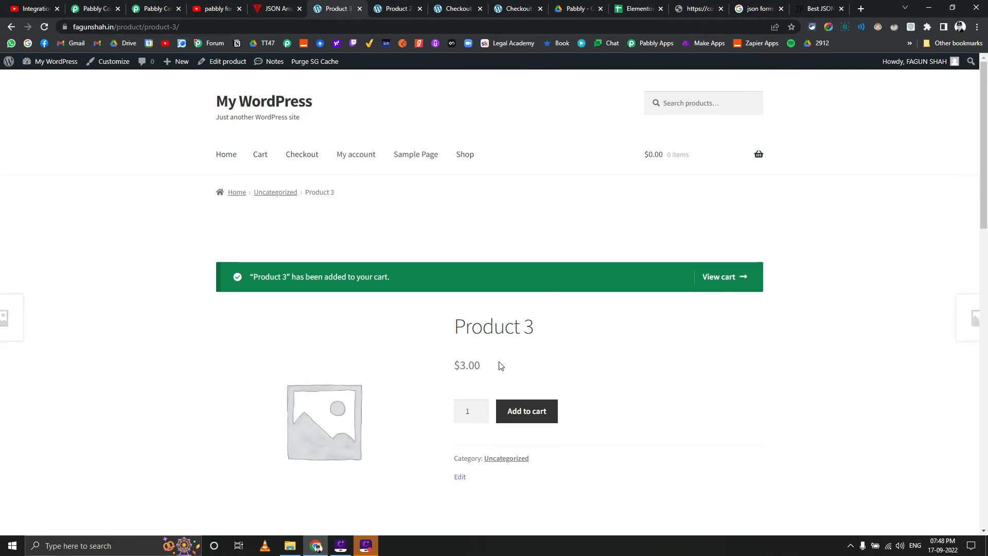
pyautogui.click(528, 418)
pyautogui.click(393, 8)
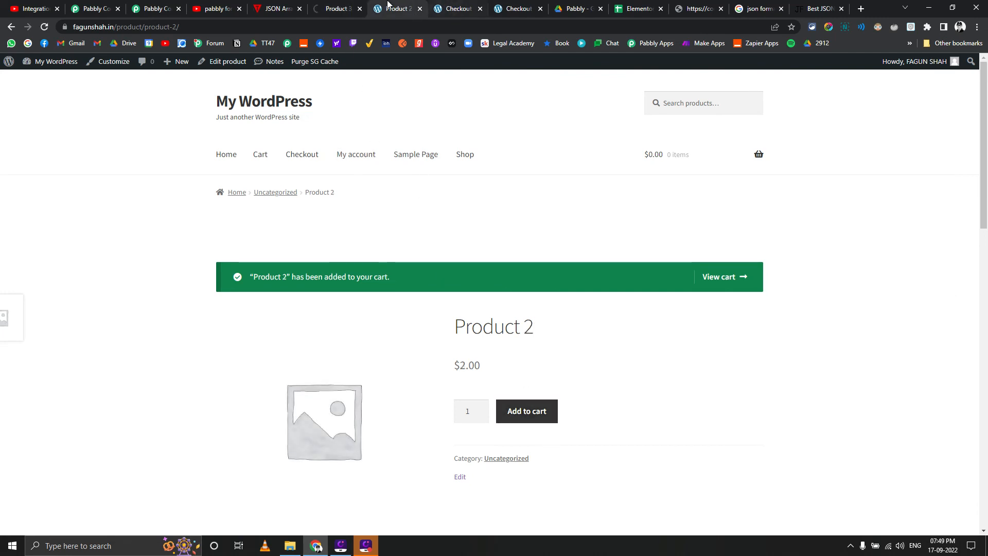
pyautogui.click(536, 415)
# Check out the cart holding Product 3 and Product 2 and place the order with cash on delivery
pyautogui.click(457, 9)
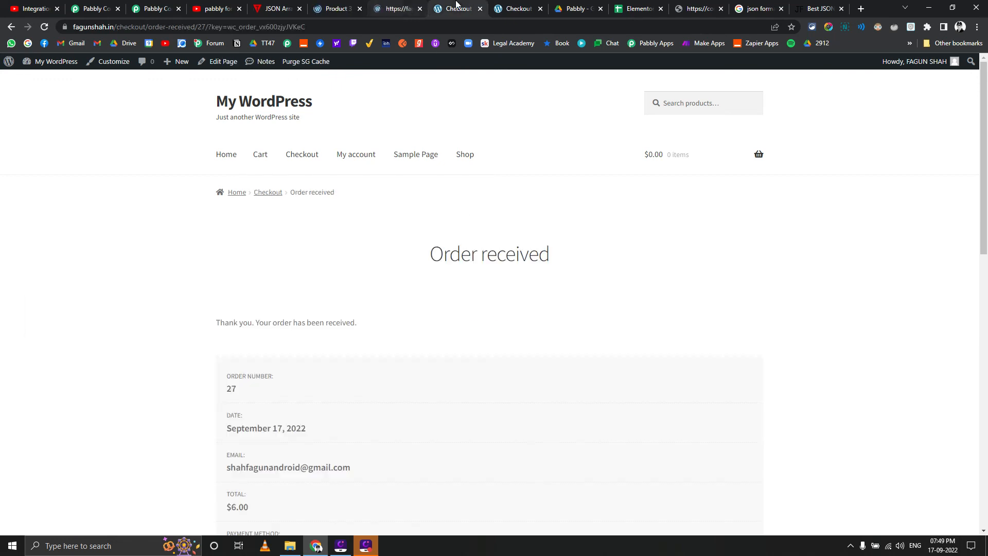
pyautogui.click(9, 27)
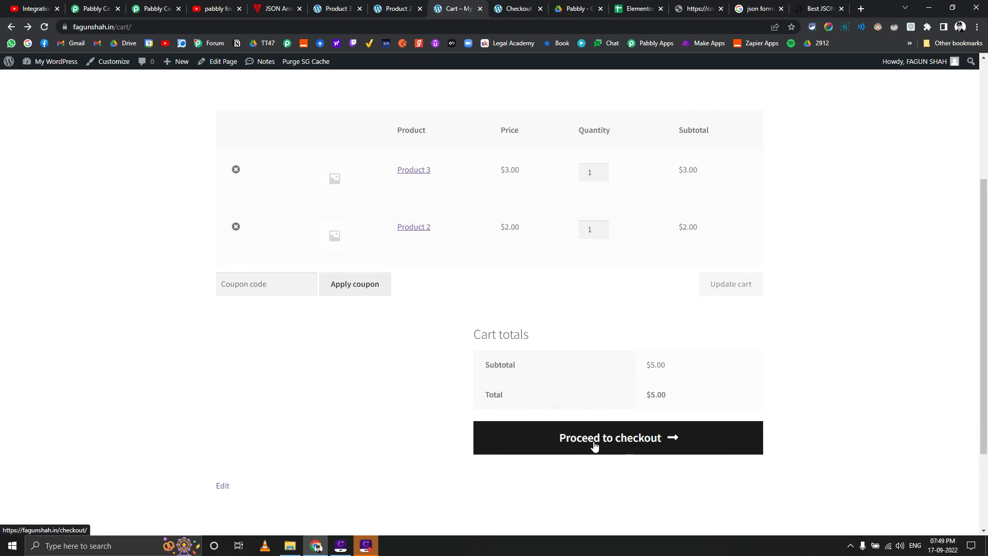
pyautogui.click(594, 445)
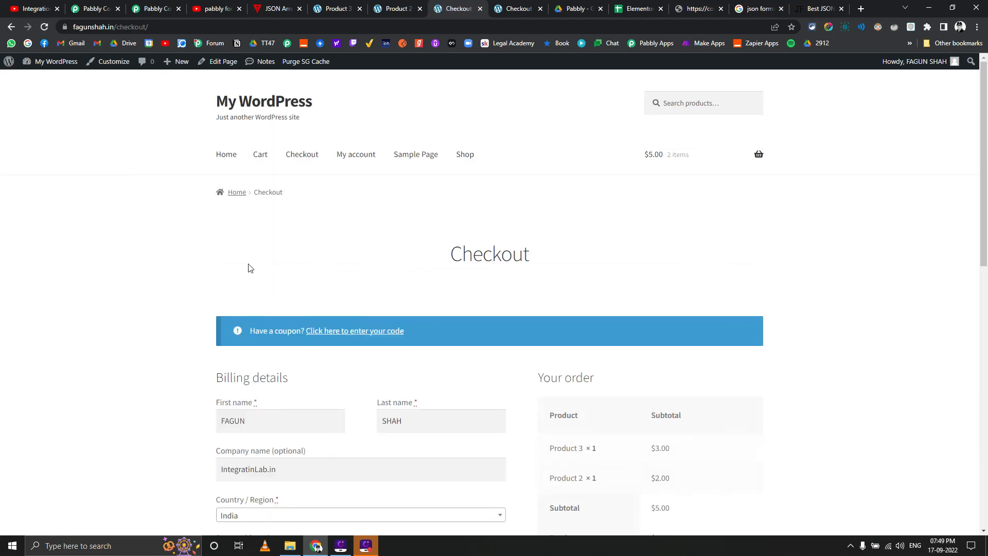
pyautogui.scroll(-5, 249, 261)
pyautogui.scroll(-2, 261, 263)
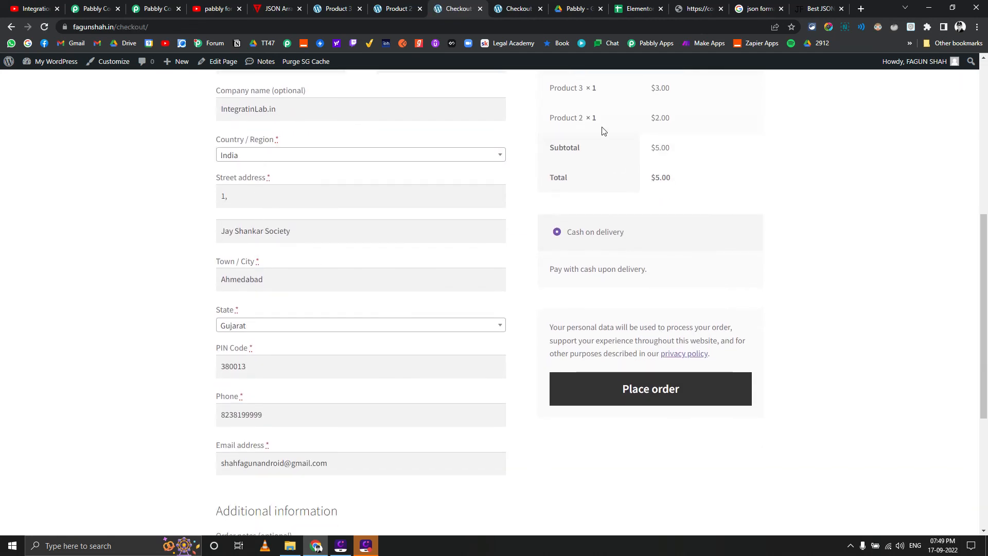
pyautogui.click(615, 388)
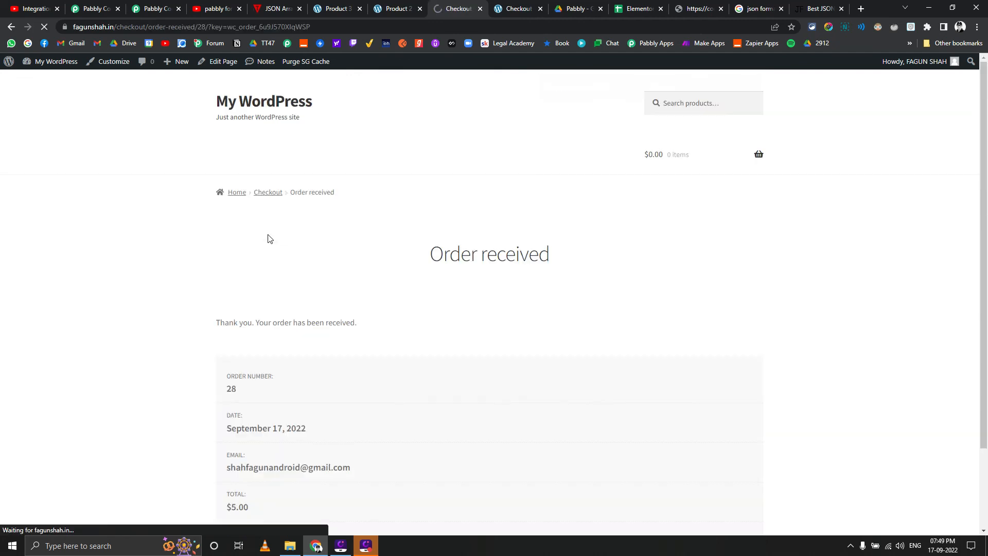
# Check the new order rows in the Google Sheets spreadsheet and highlight the three-product order in A6:D8
pyautogui.click(638, 9)
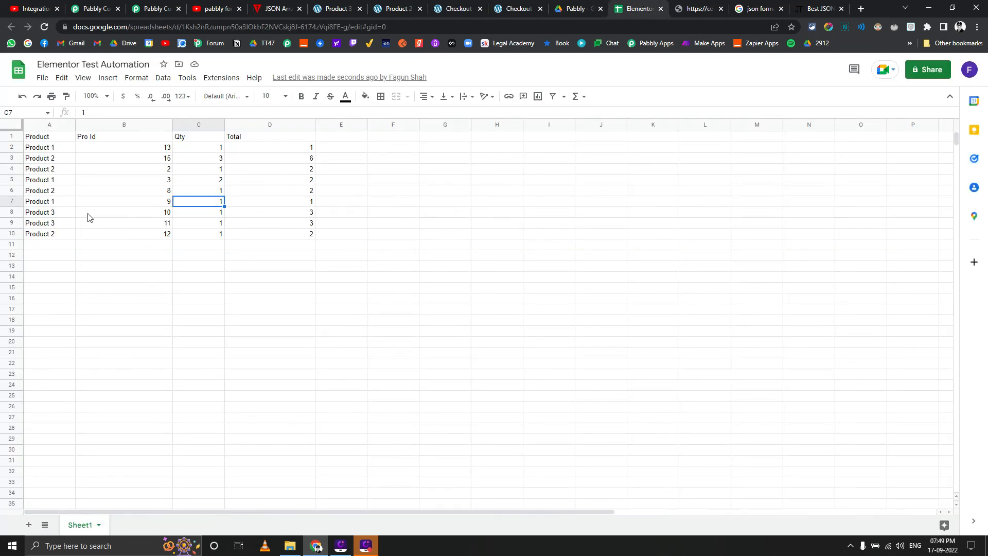
pyautogui.click(52, 215)
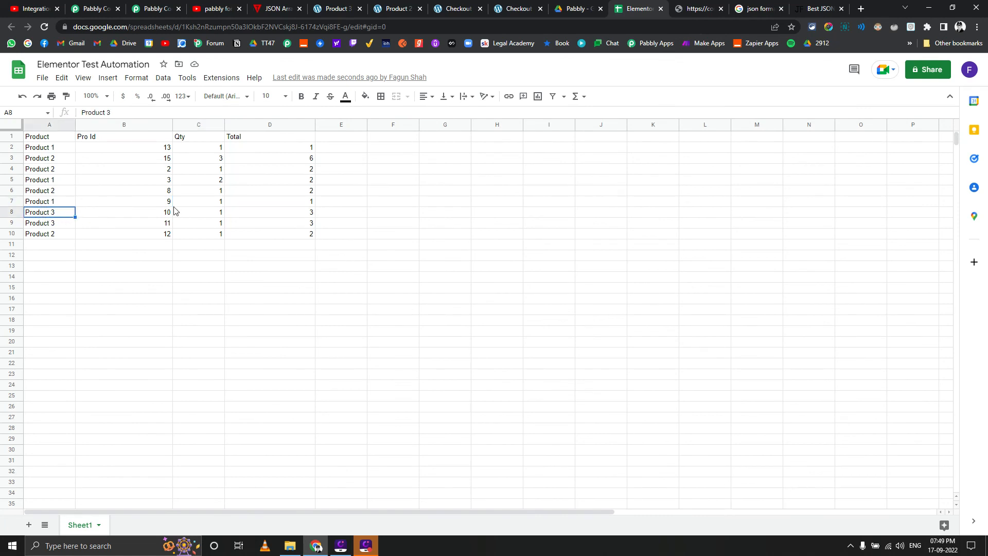
pyautogui.moveTo(53, 193); pyautogui.dragTo(297, 212)
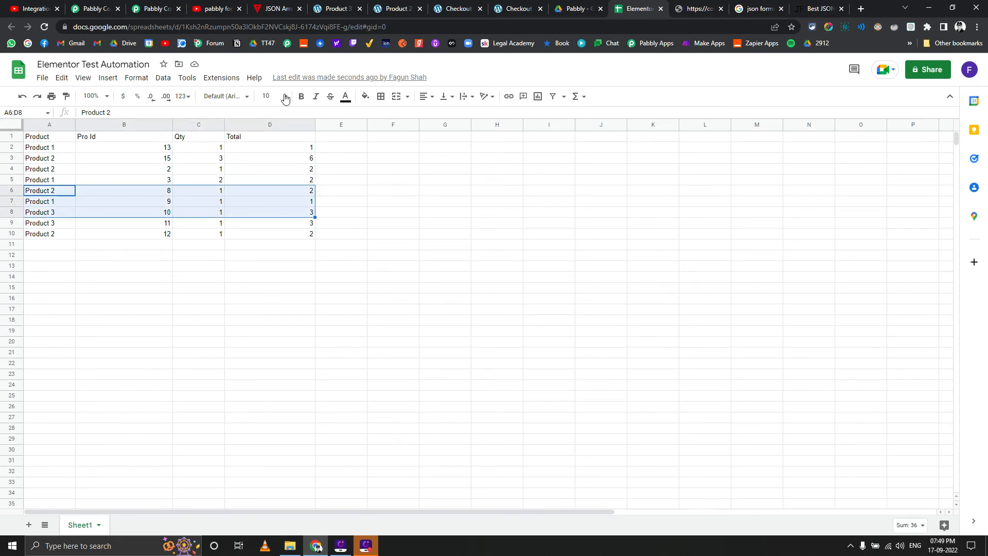
# Reload the Pabbly Connect task history and check the task consumption of the 19:49:04 run
pyautogui.click(100, 9)
pyautogui.click(155, 9)
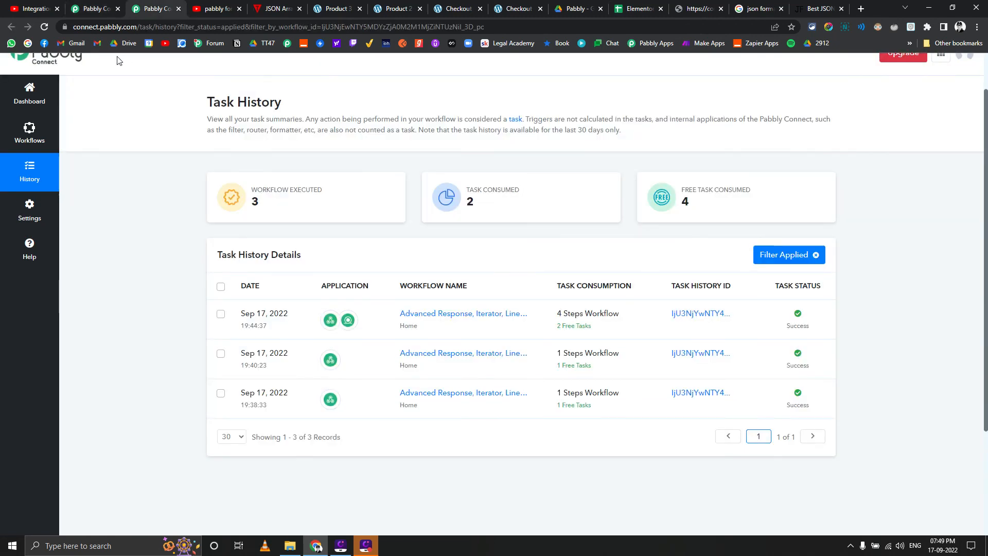
pyautogui.click(42, 26)
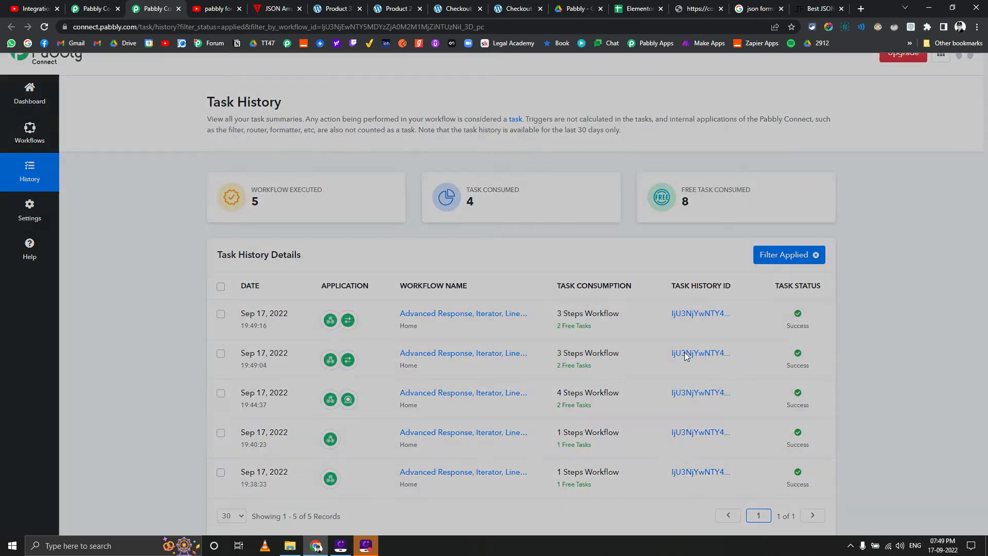
pyautogui.click(686, 355)
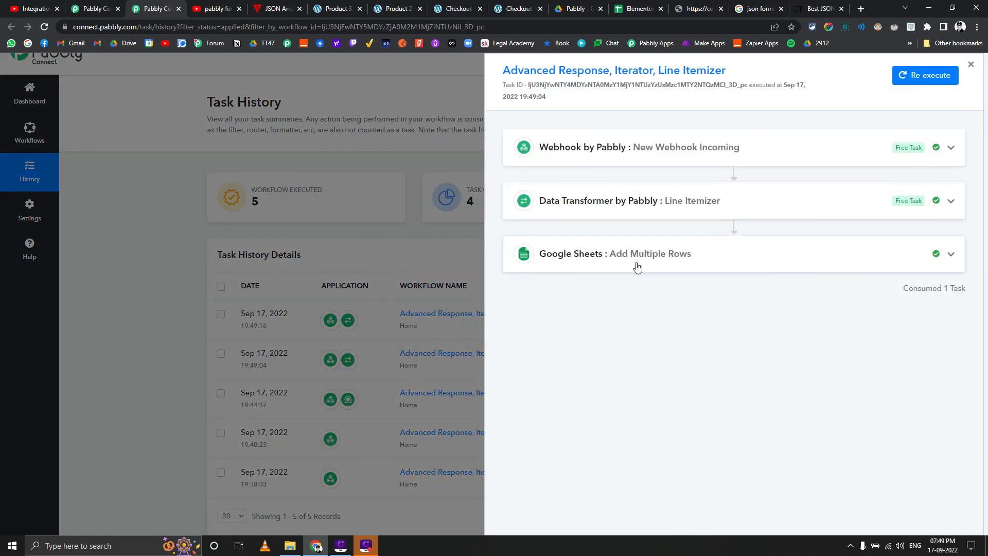
pyautogui.tripleClick(934, 289)
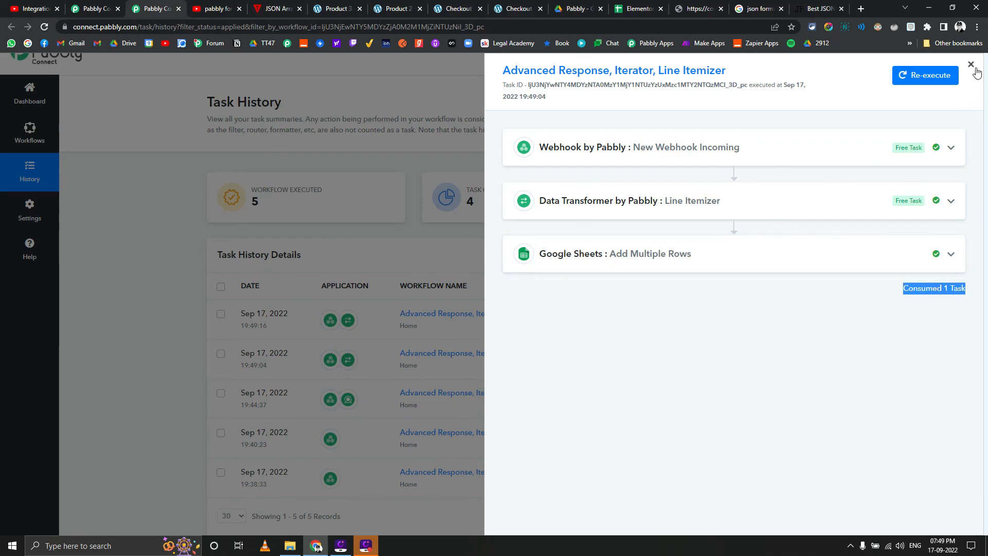
pyautogui.click(972, 66)
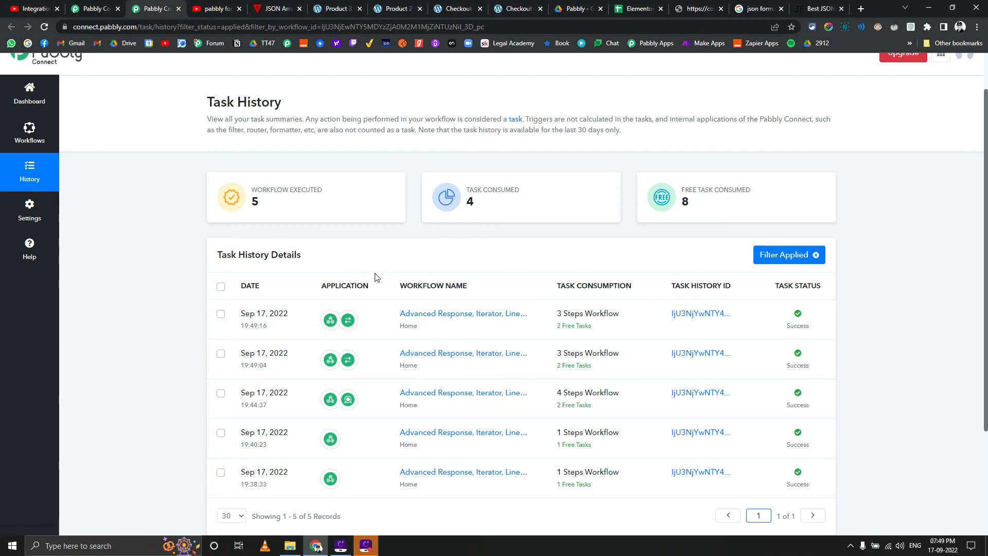
# Open the Advanced Response, Iterator, Line Itemizer workflow and review its Line Itemizer setup and the webhook's received response
pyautogui.moveTo(331, 217)
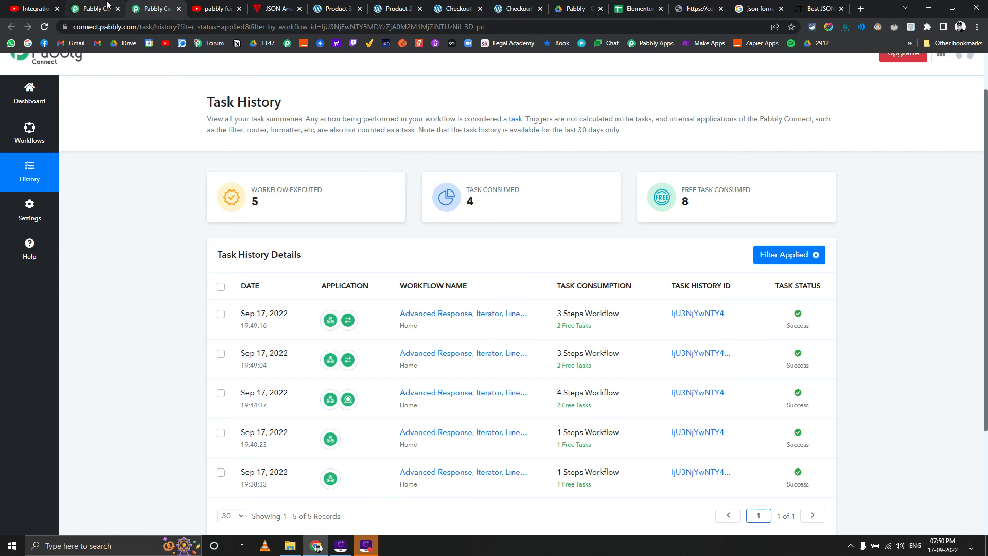
pyautogui.click(422, 313)
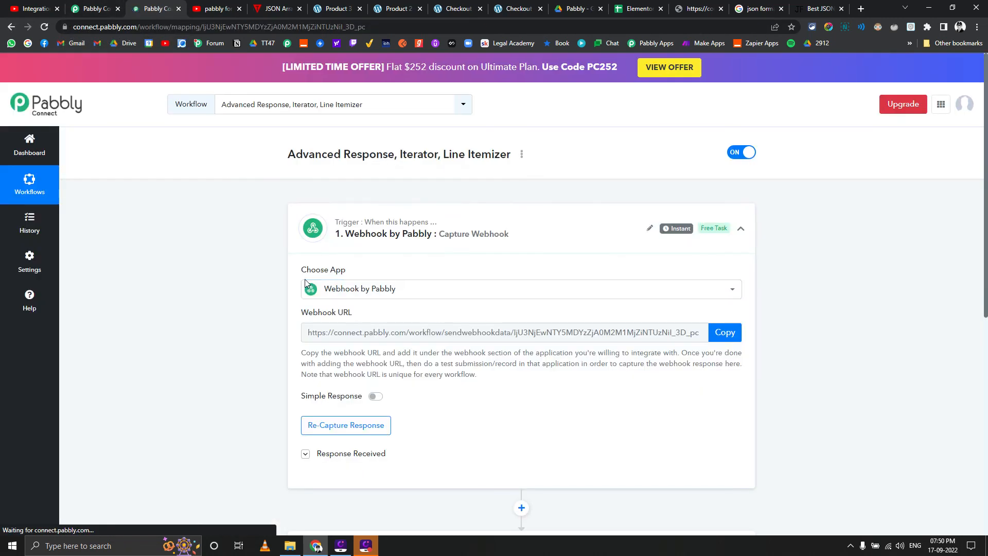
pyautogui.scroll(-4, 246, 272)
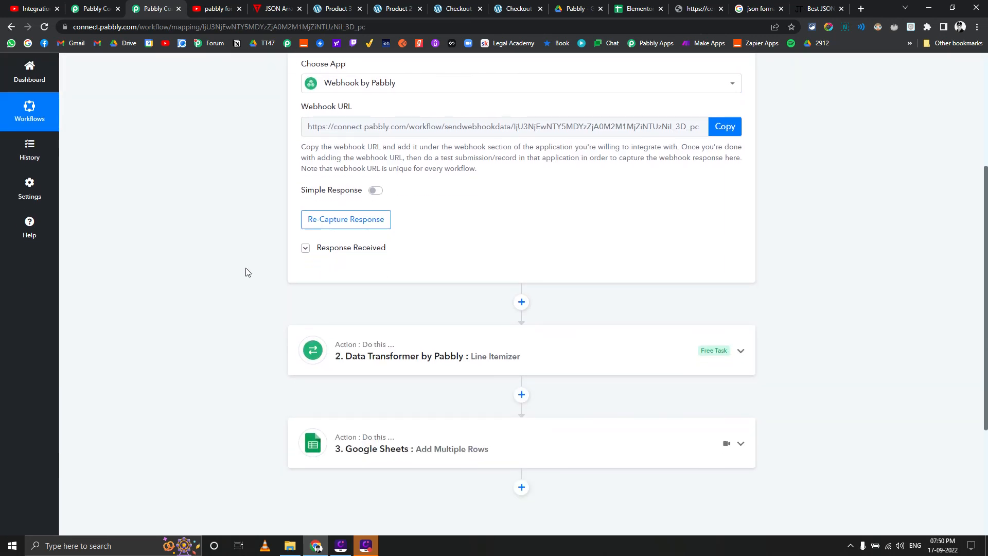
pyautogui.scroll(-3, 246, 272)
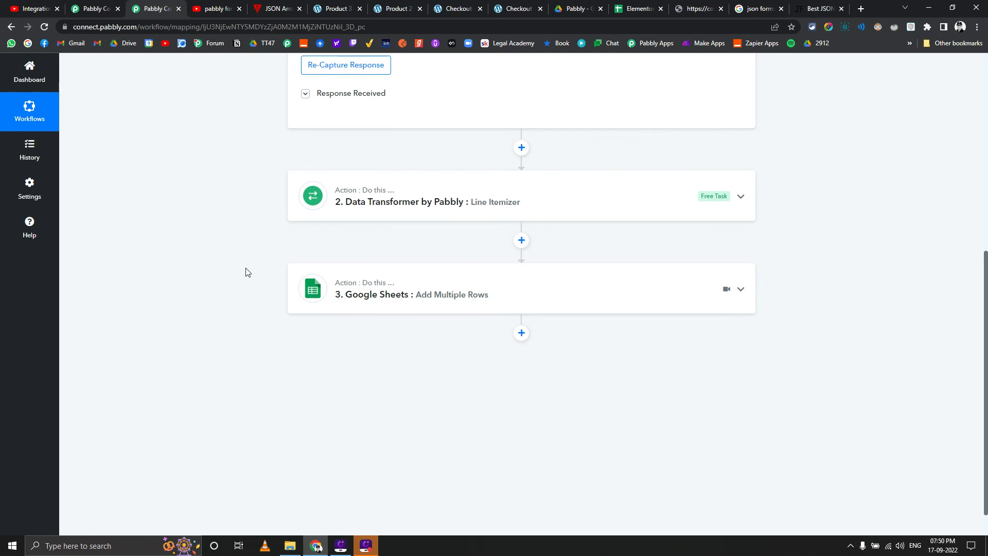
pyautogui.click(397, 196)
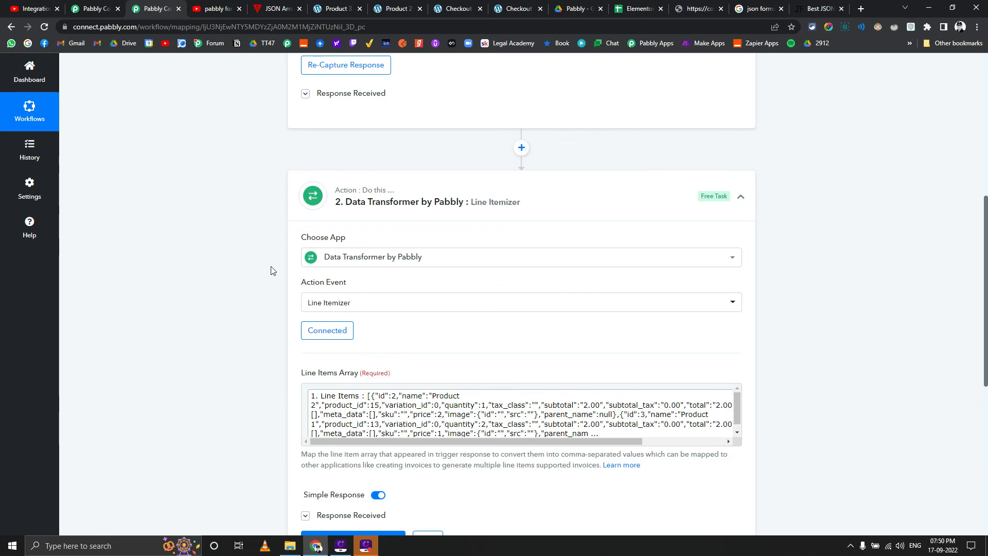
pyautogui.scroll(4, 272, 270)
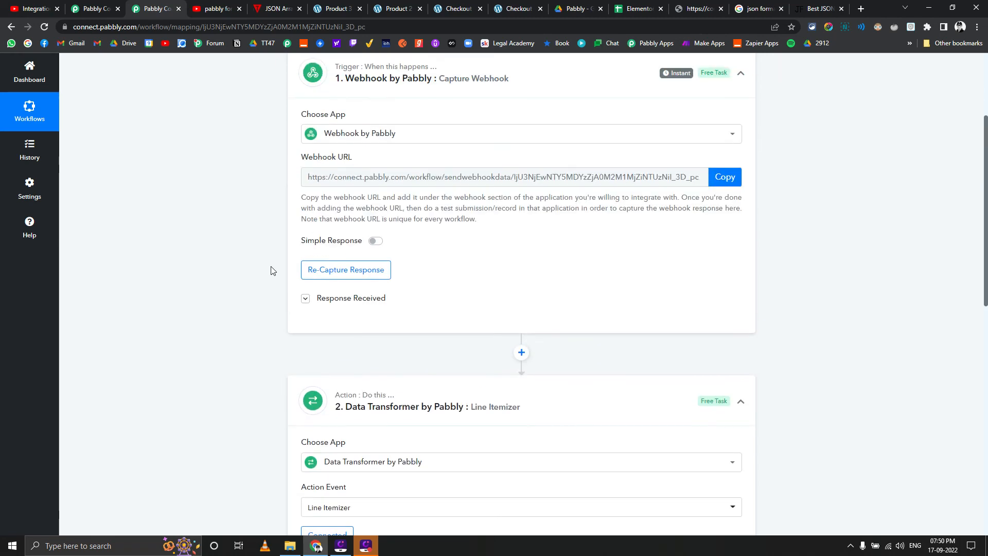
pyautogui.scroll(-8, 269, 283)
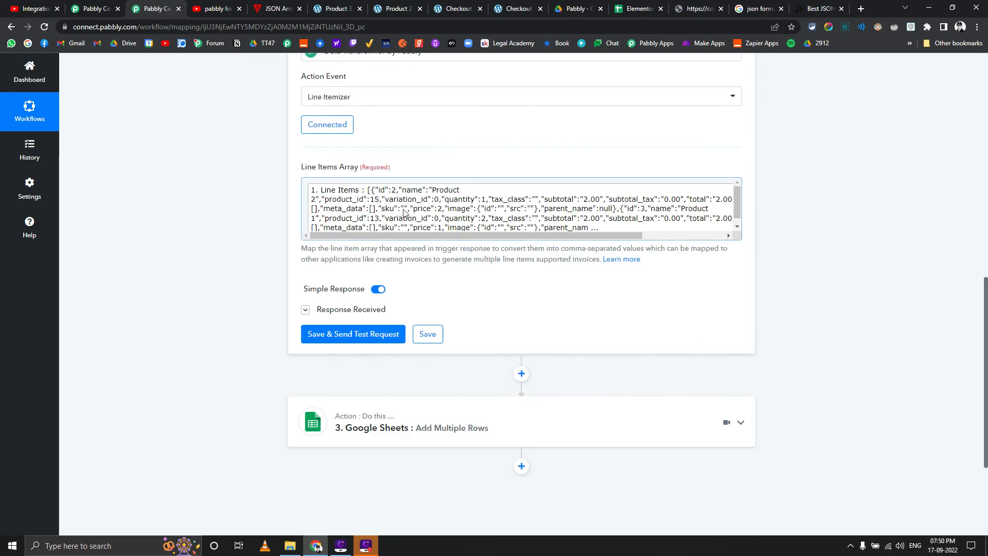
pyautogui.scroll(7, 225, 225)
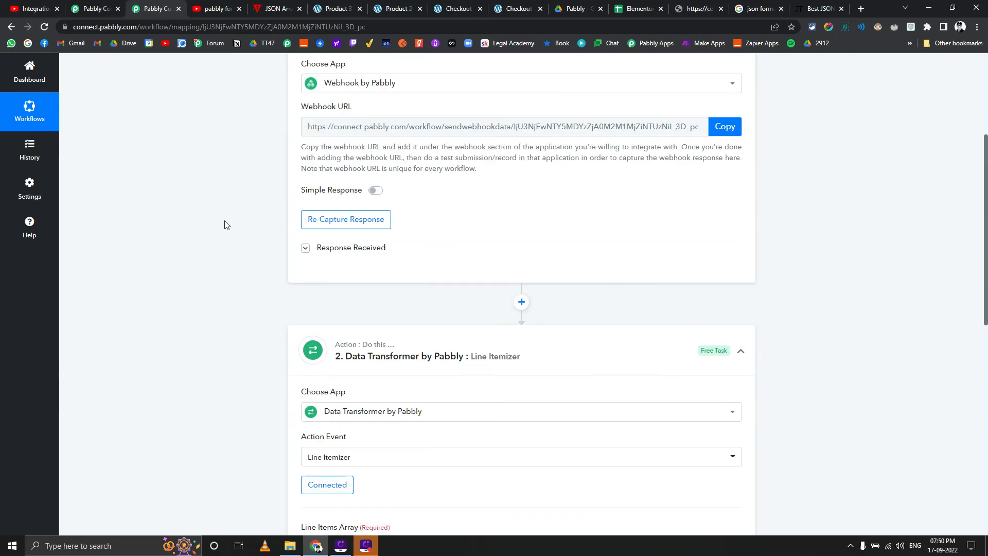
pyautogui.click(306, 248)
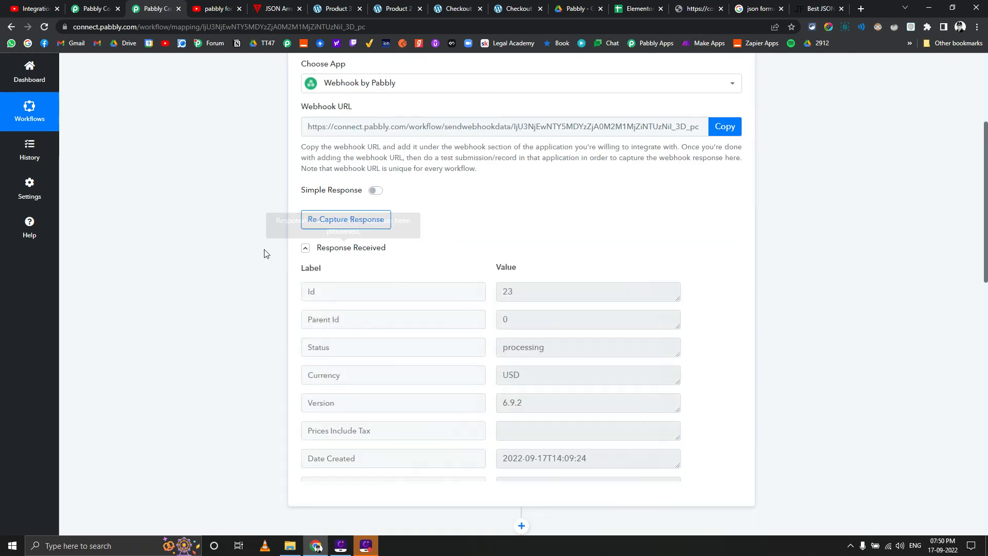